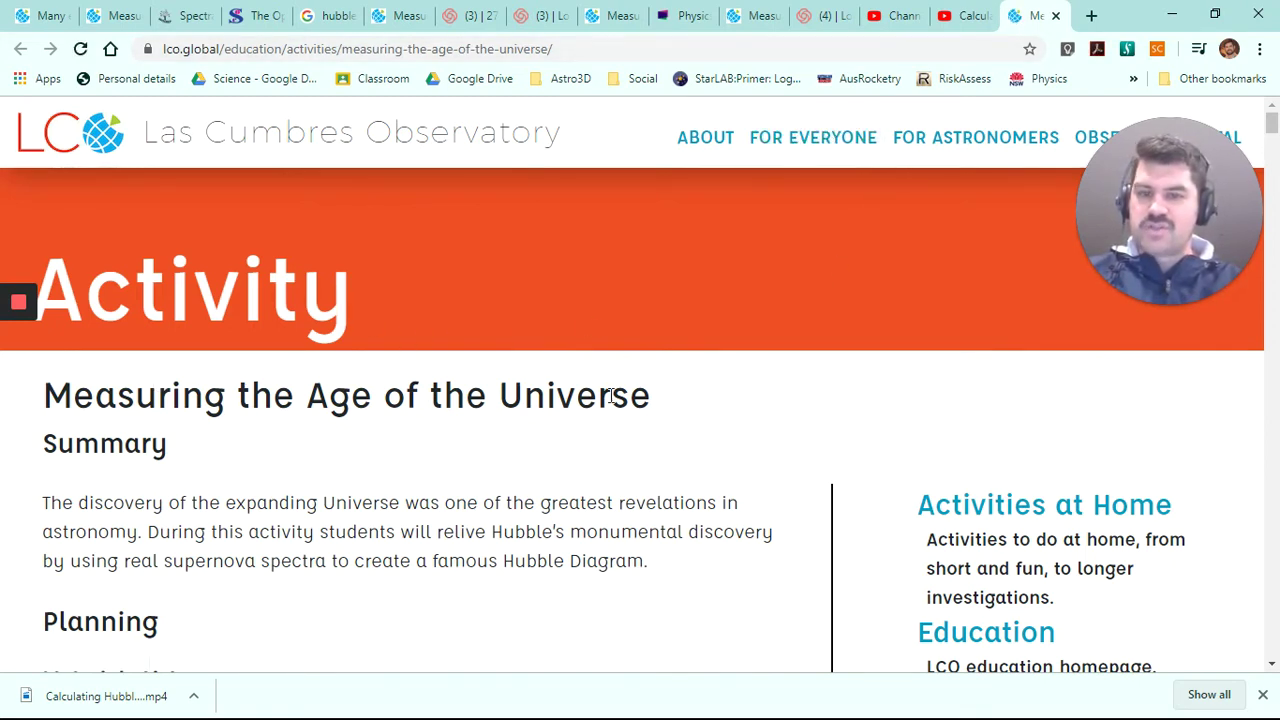
Step: Go from the LCO home page through For Everyone and Education to Educational Resources
drag(1155, 176, 1150, 258)
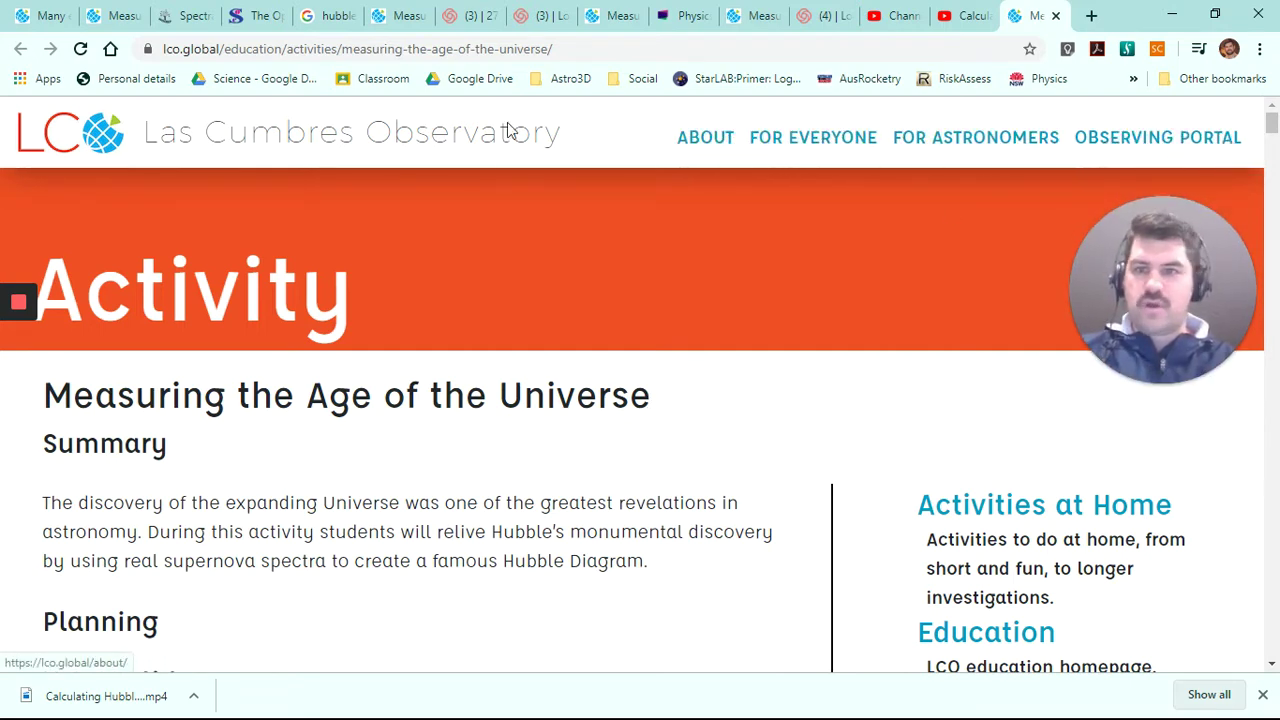
click(90, 141)
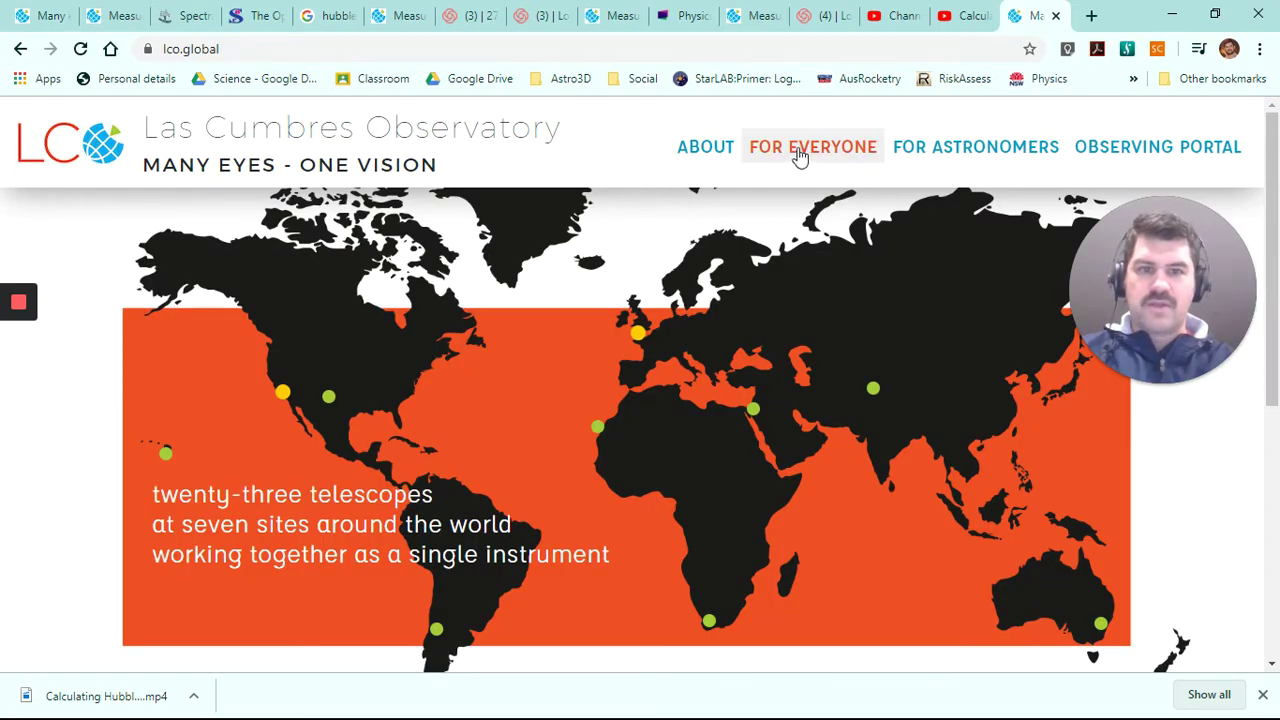
click(800, 155)
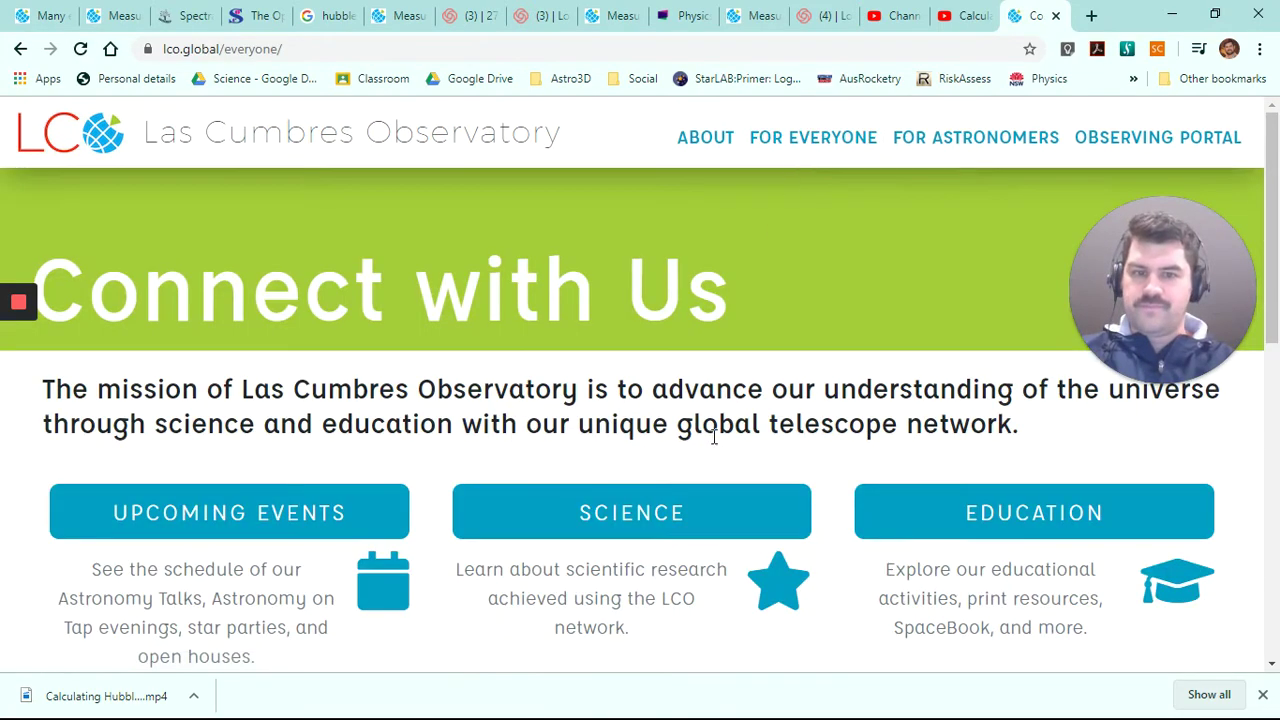
scroll(714, 437, down, 2)
click(920, 366)
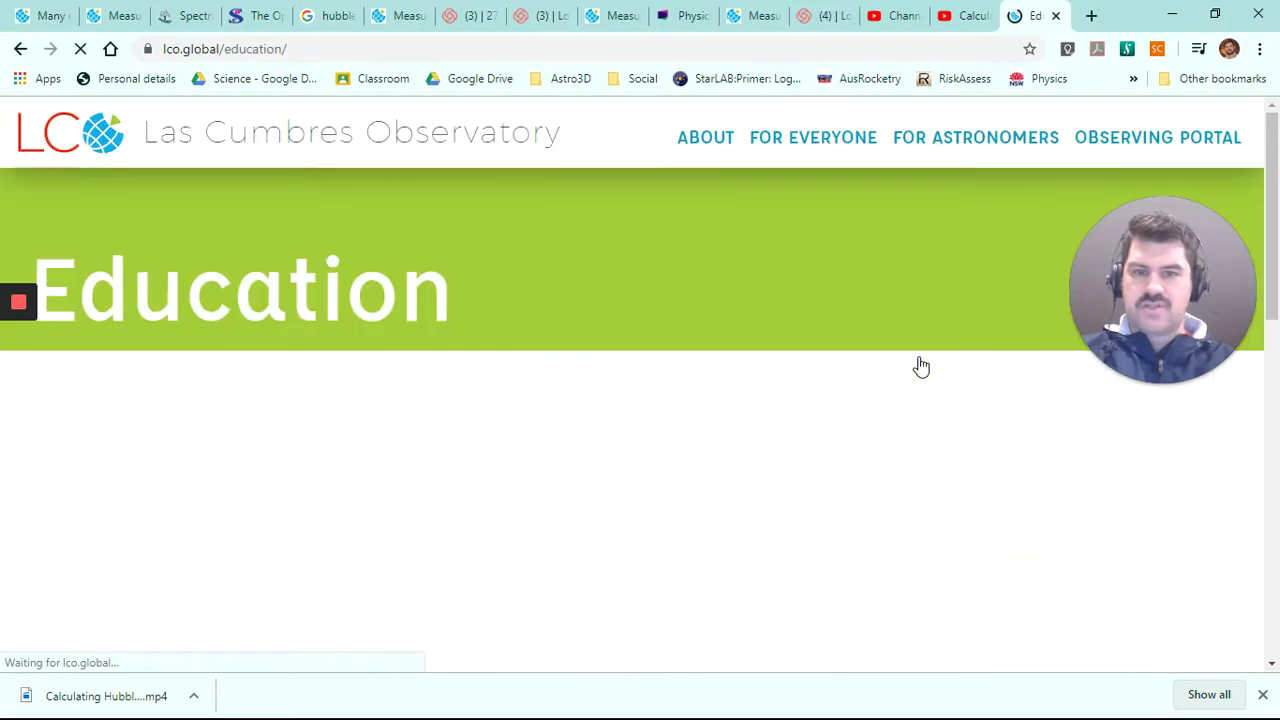
scroll(553, 408, down, 5)
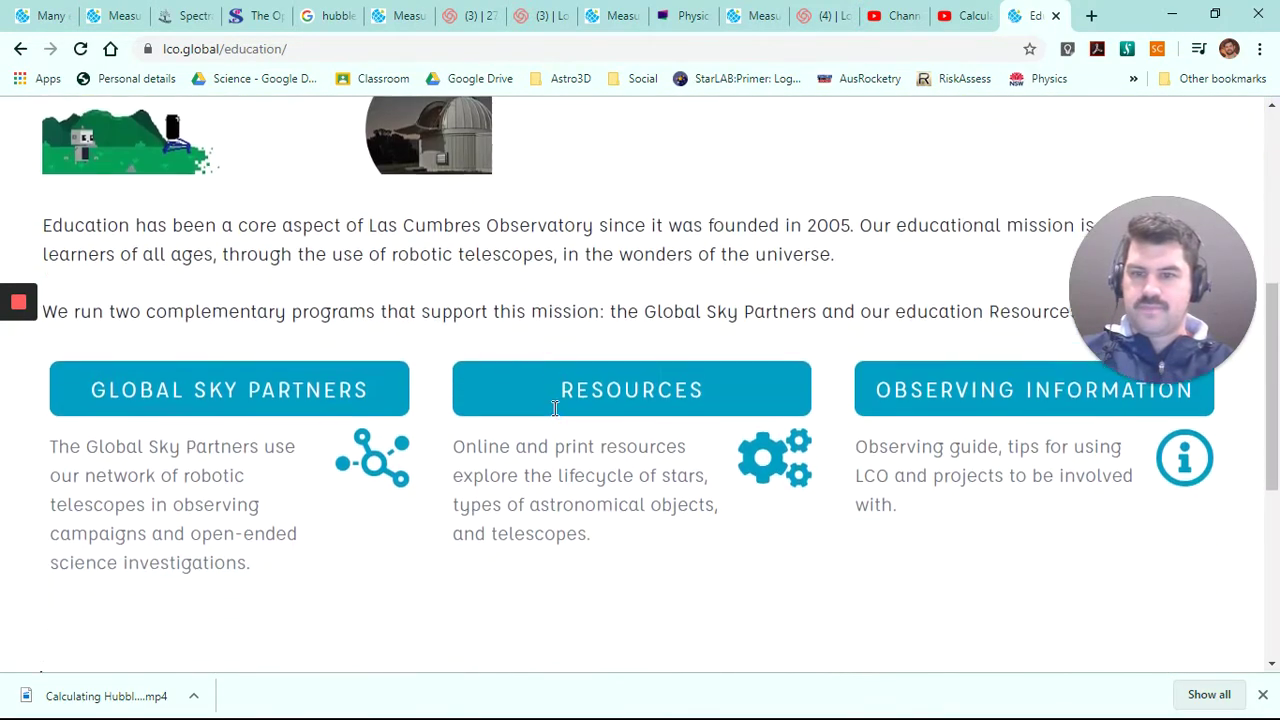
click(597, 383)
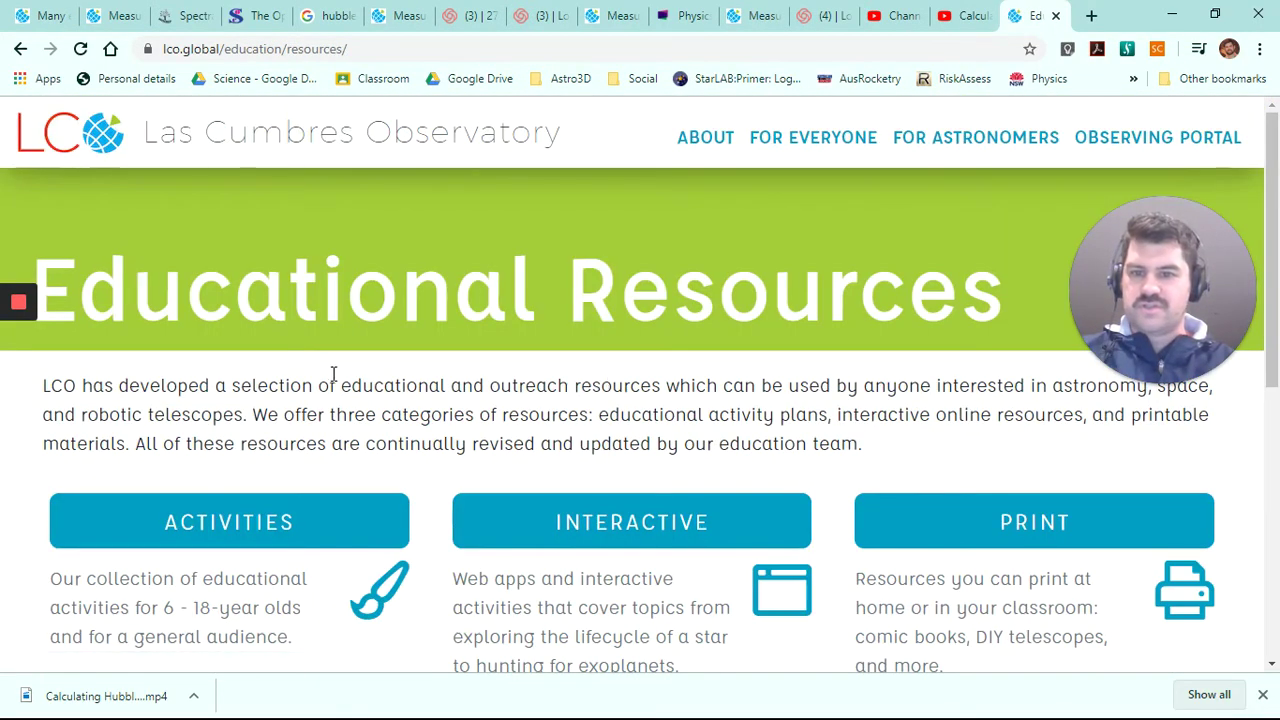
Step: Open Measuring the Age of the Universe from the Activities list and move it into its own window
scroll(333, 373, down, 2)
click(280, 343)
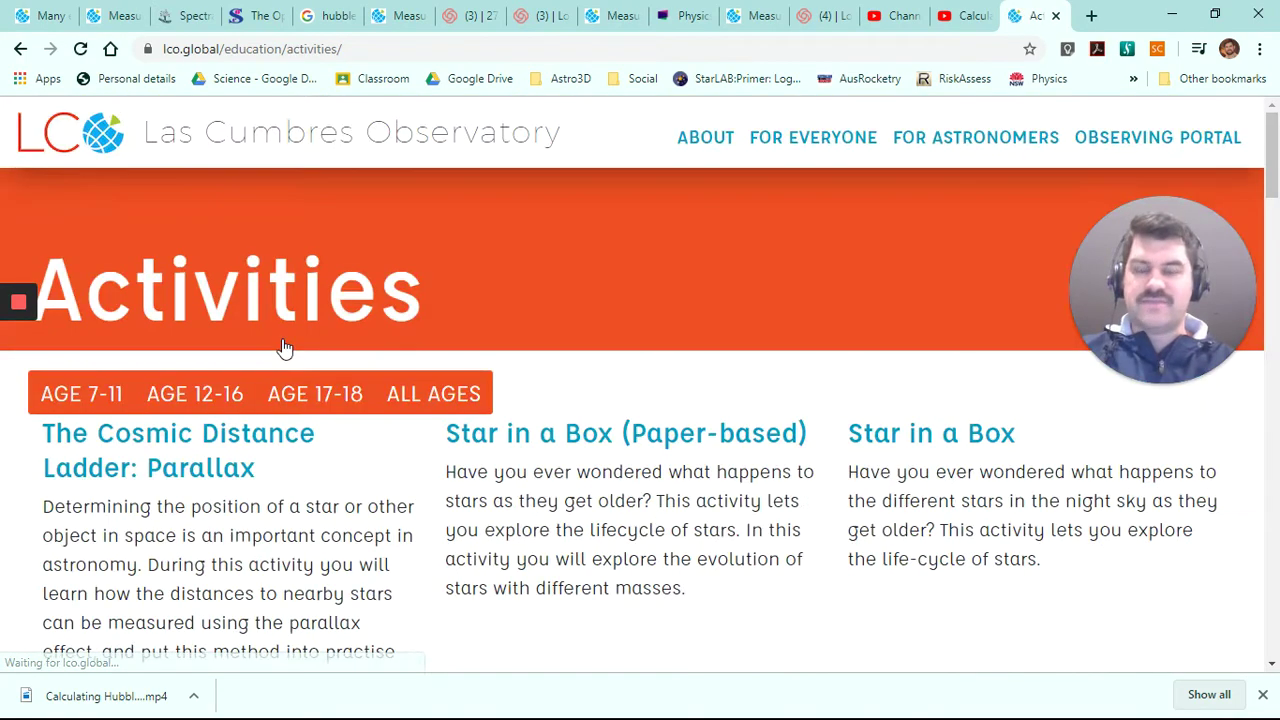
scroll(600, 383, down, 2)
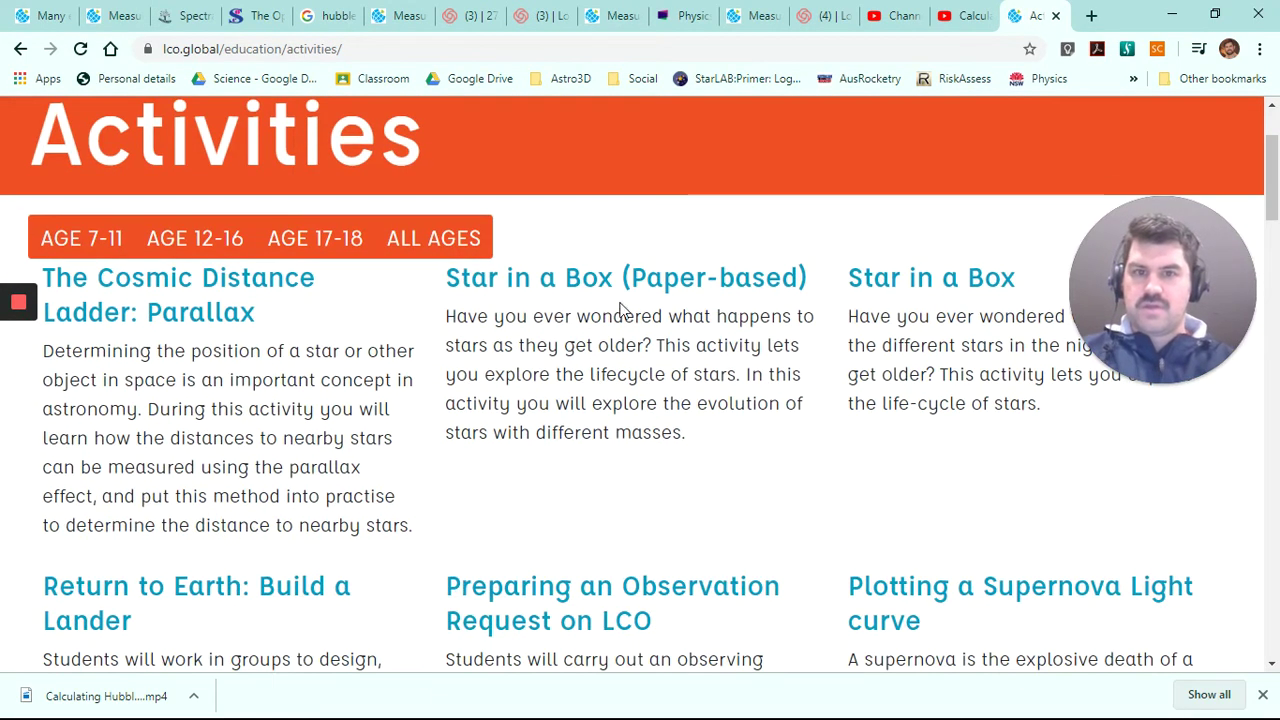
scroll(714, 232, down, 2)
scroll(950, 348, down, 5)
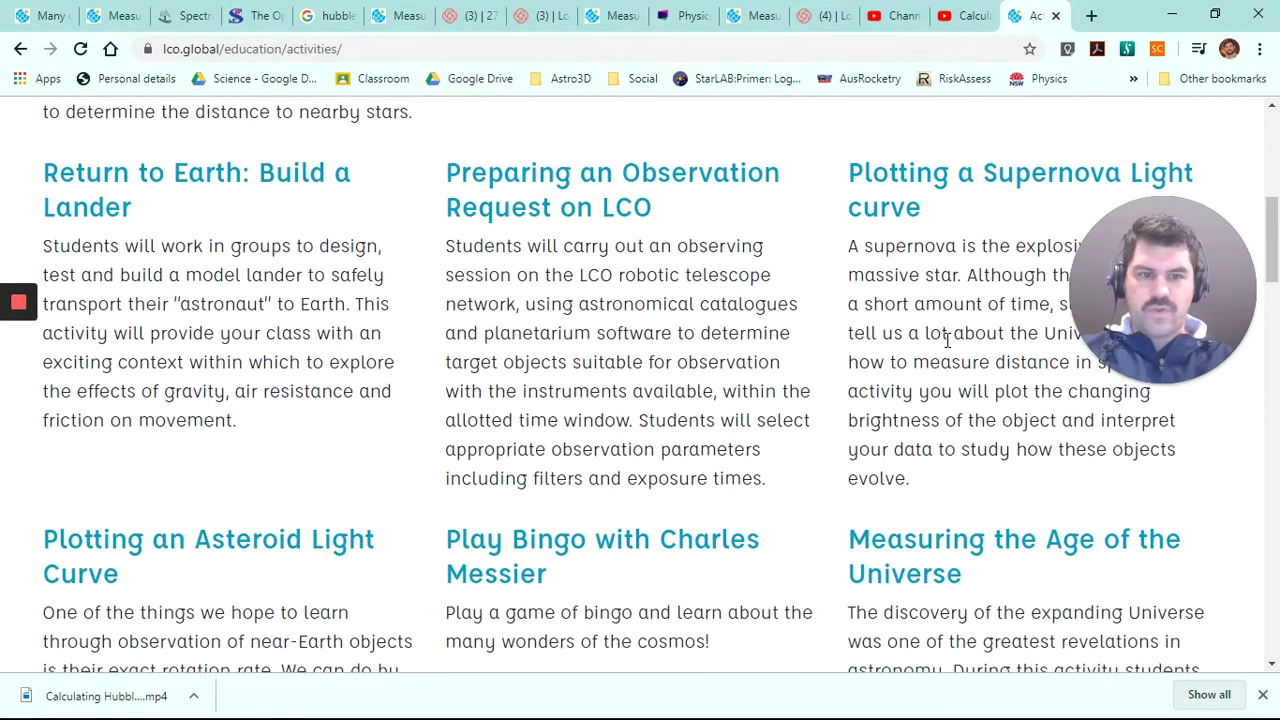
scroll(908, 305, up, 2)
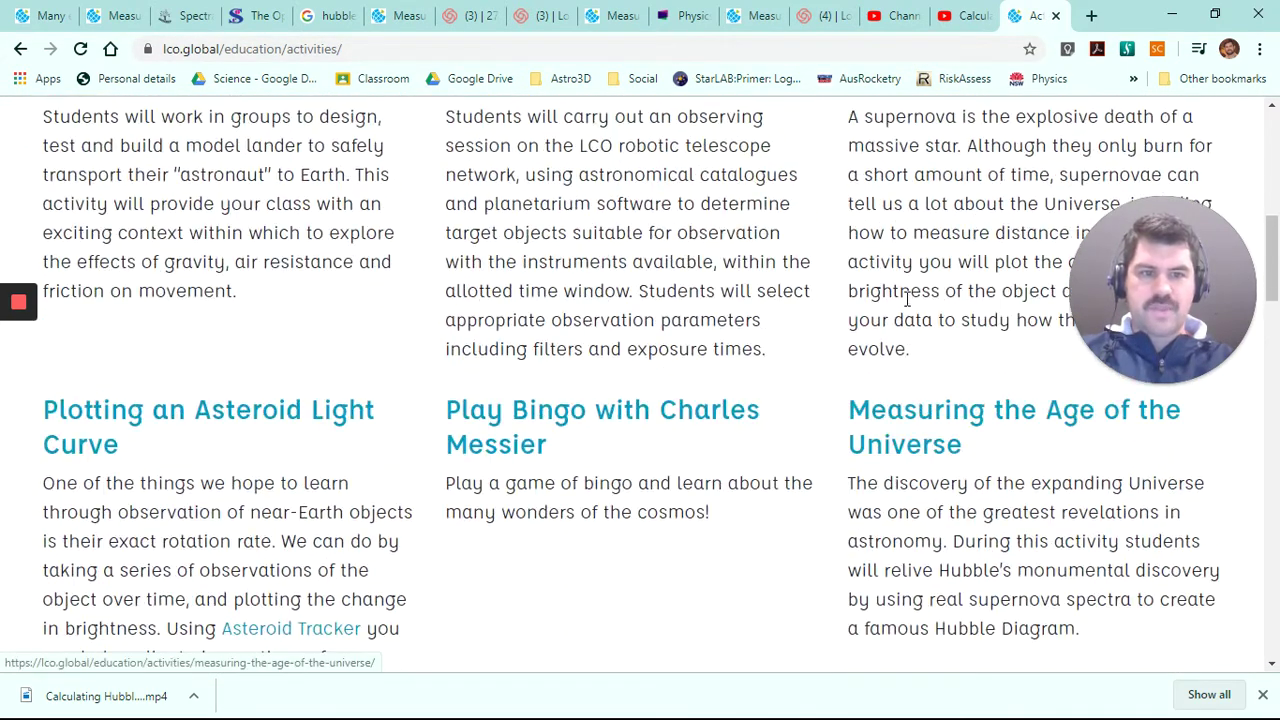
click(916, 441)
drag(1025, 10, 1006, 89)
scroll(680, 380, down, 2)
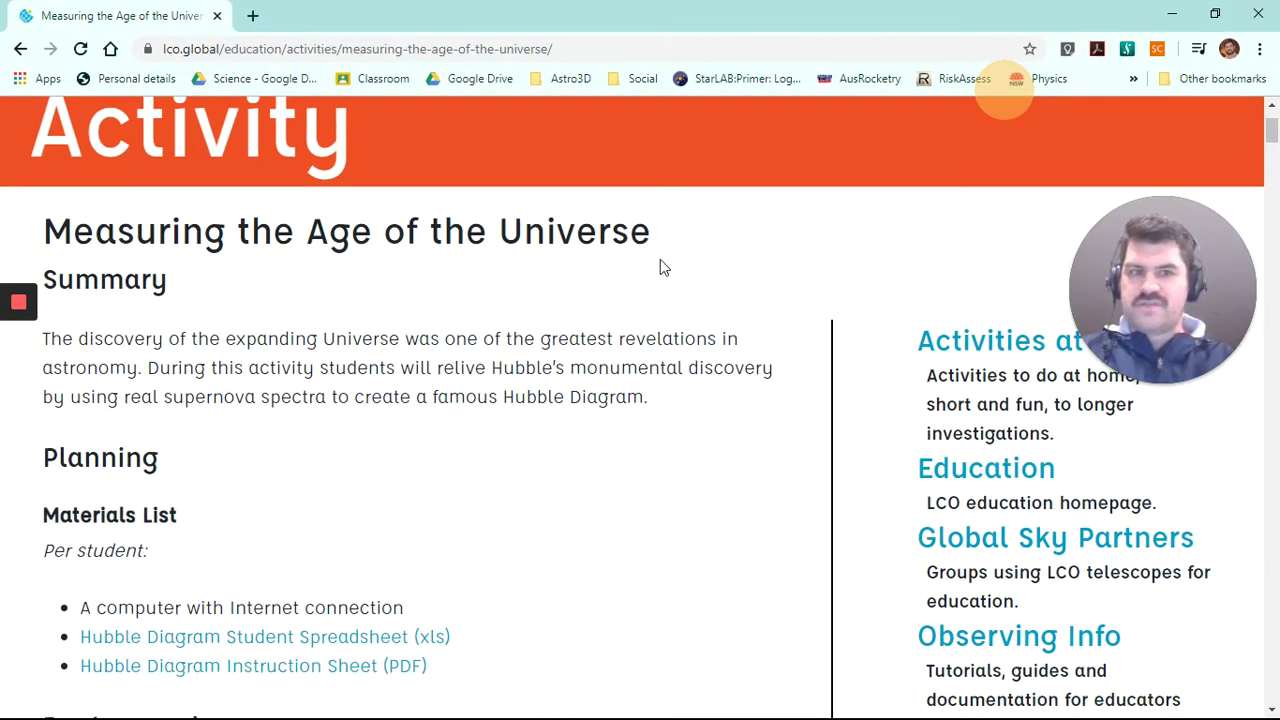
scroll(408, 477, down, 1)
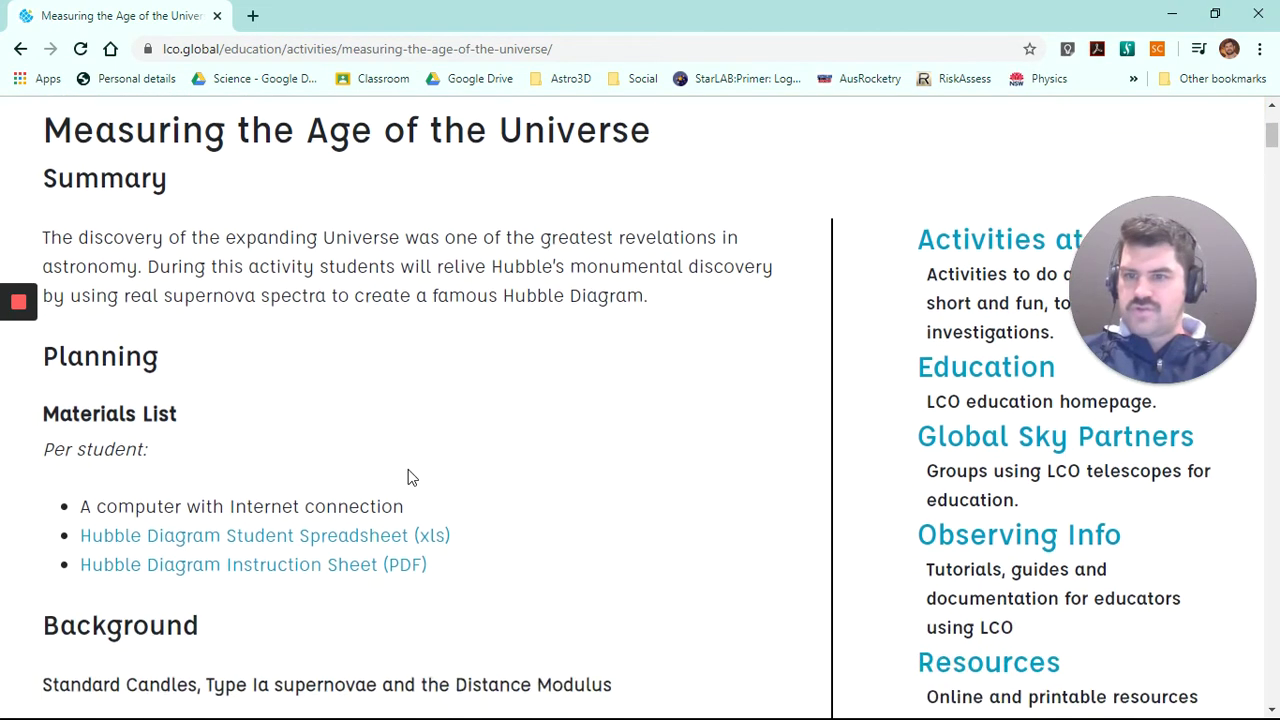
scroll(170, 362, up, 1)
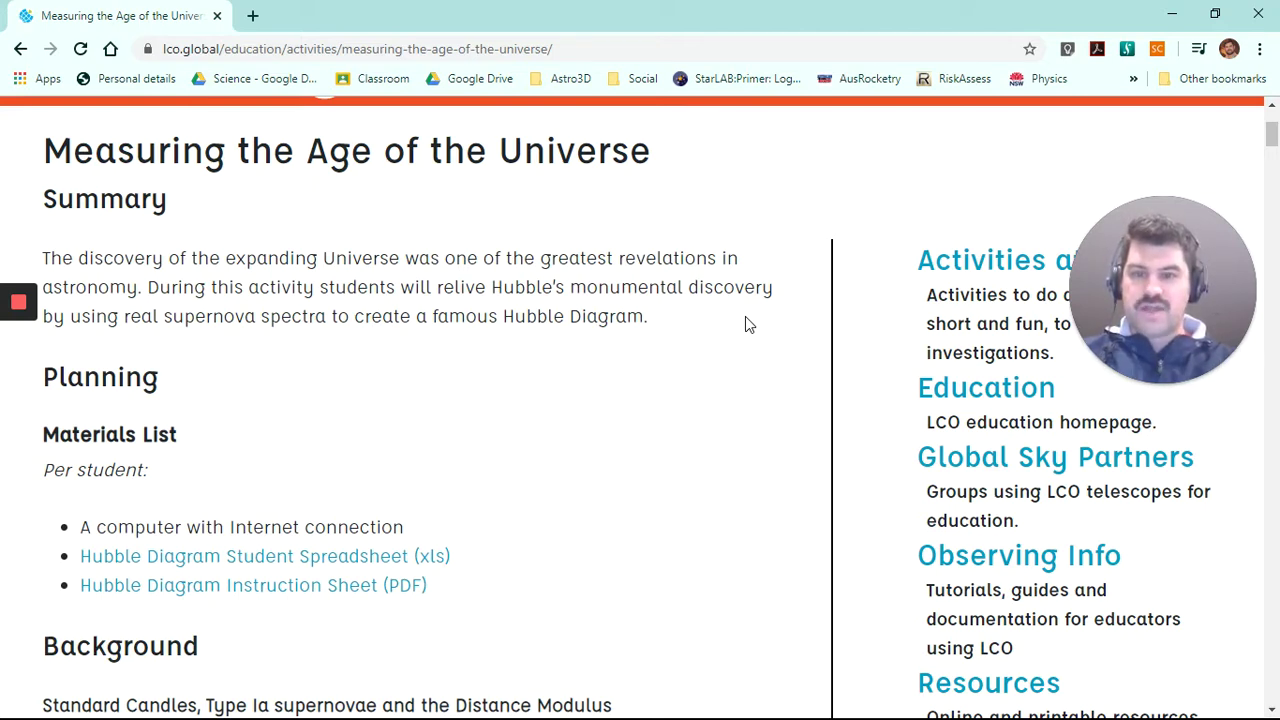
scroll(745, 316, down, 2)
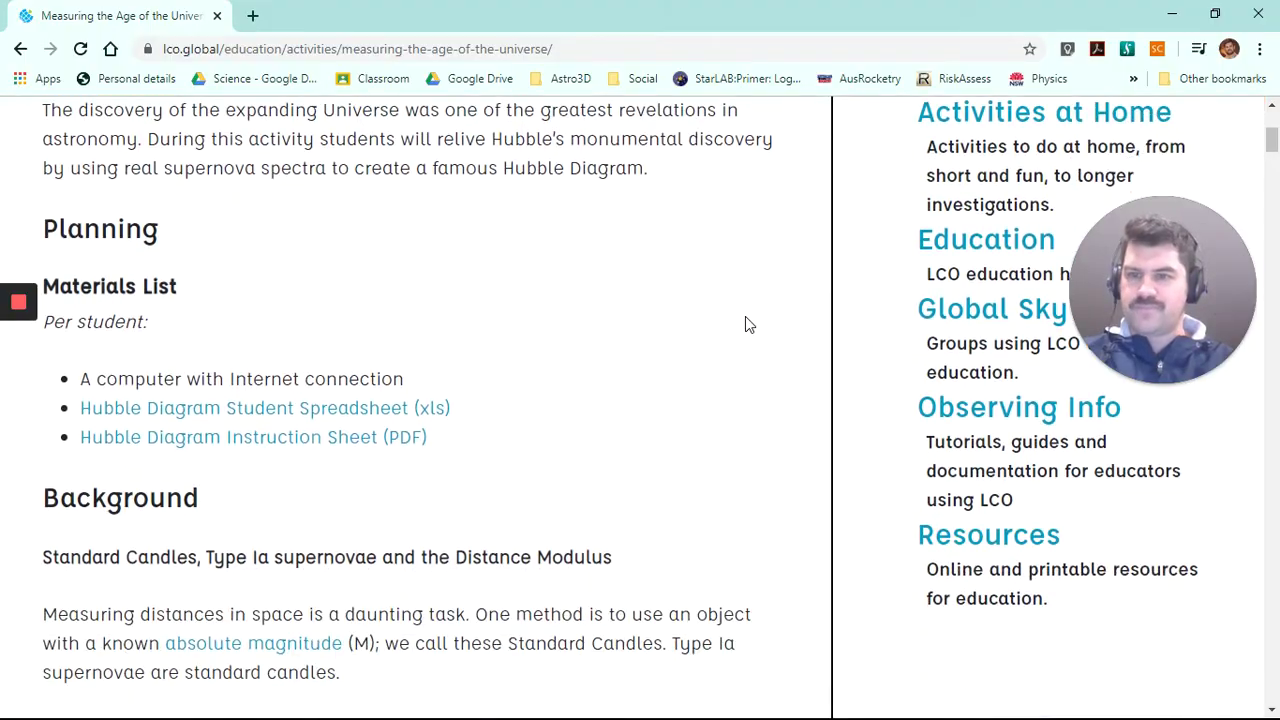
scroll(745, 316, down, 20)
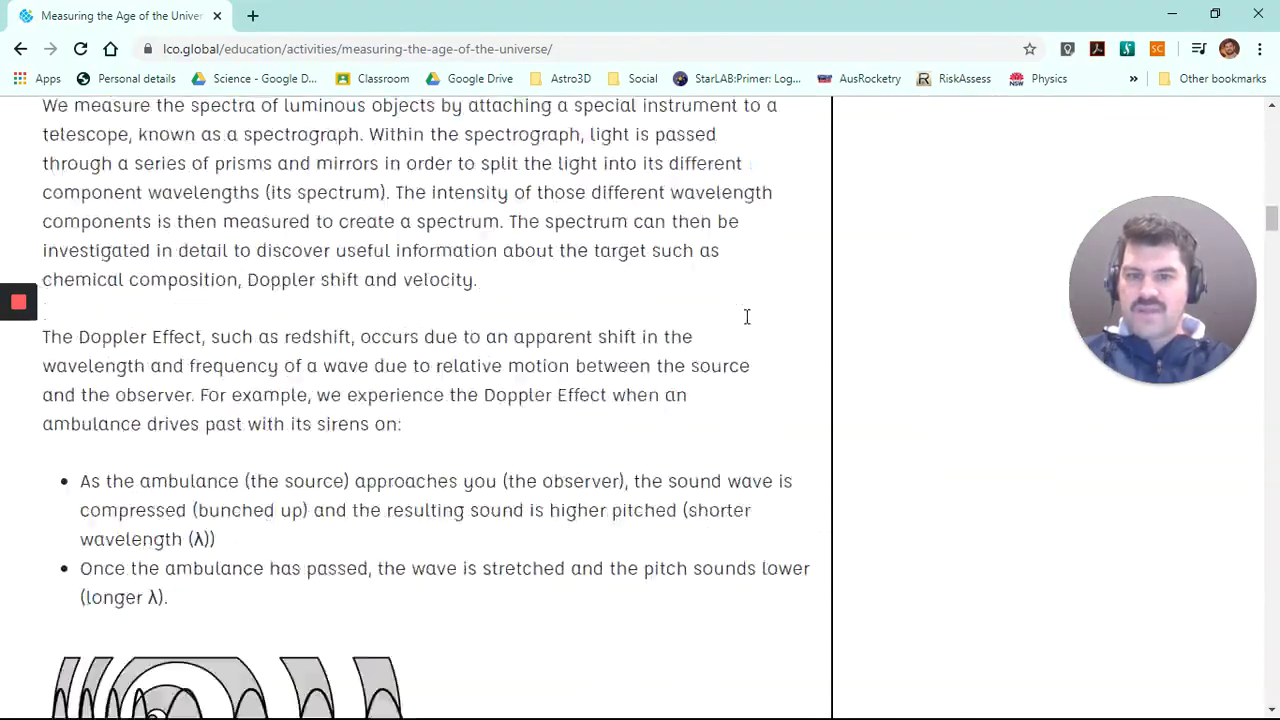
scroll(746, 317, down, 20)
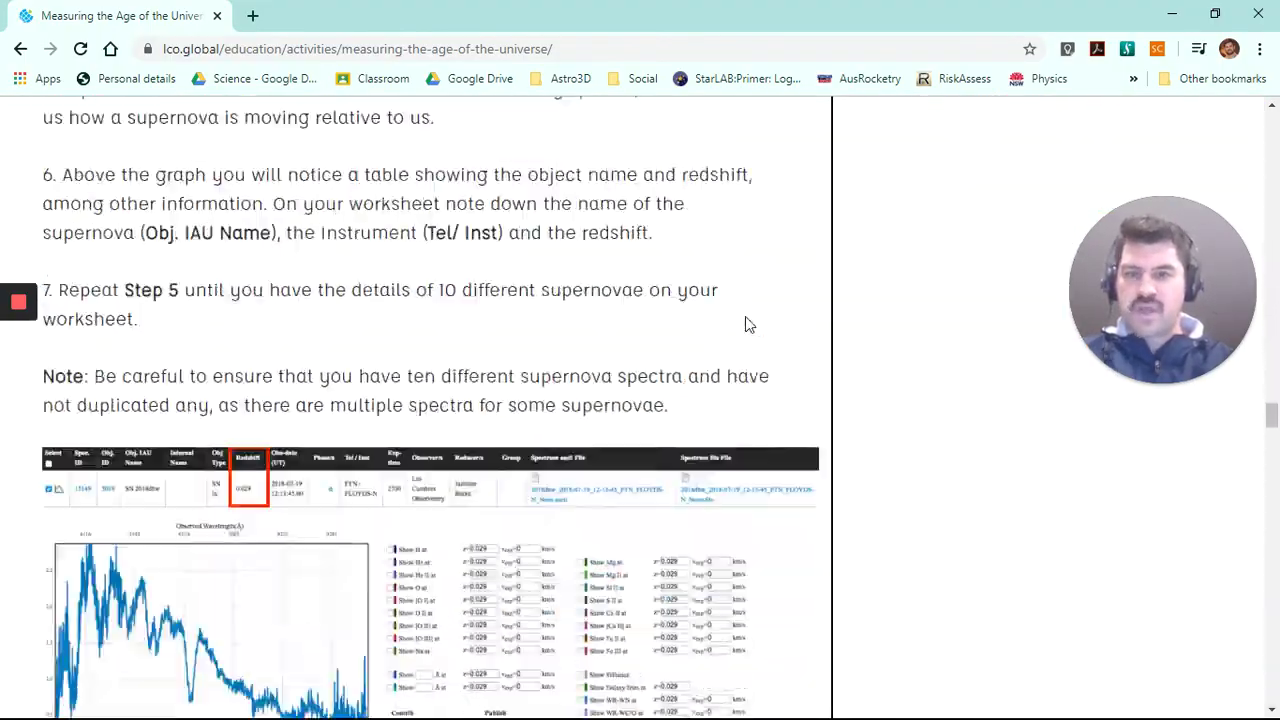
scroll(745, 324, down, 20)
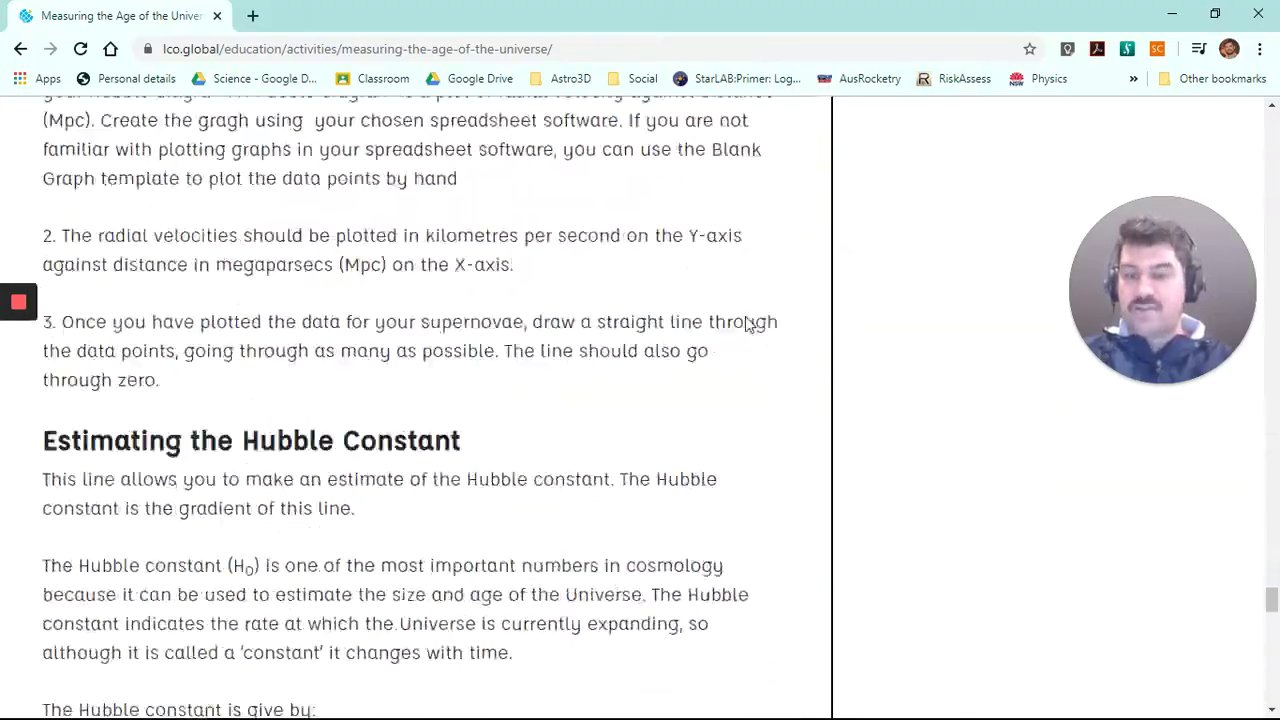
scroll(745, 324, down, 5)
scroll(745, 324, up, 20)
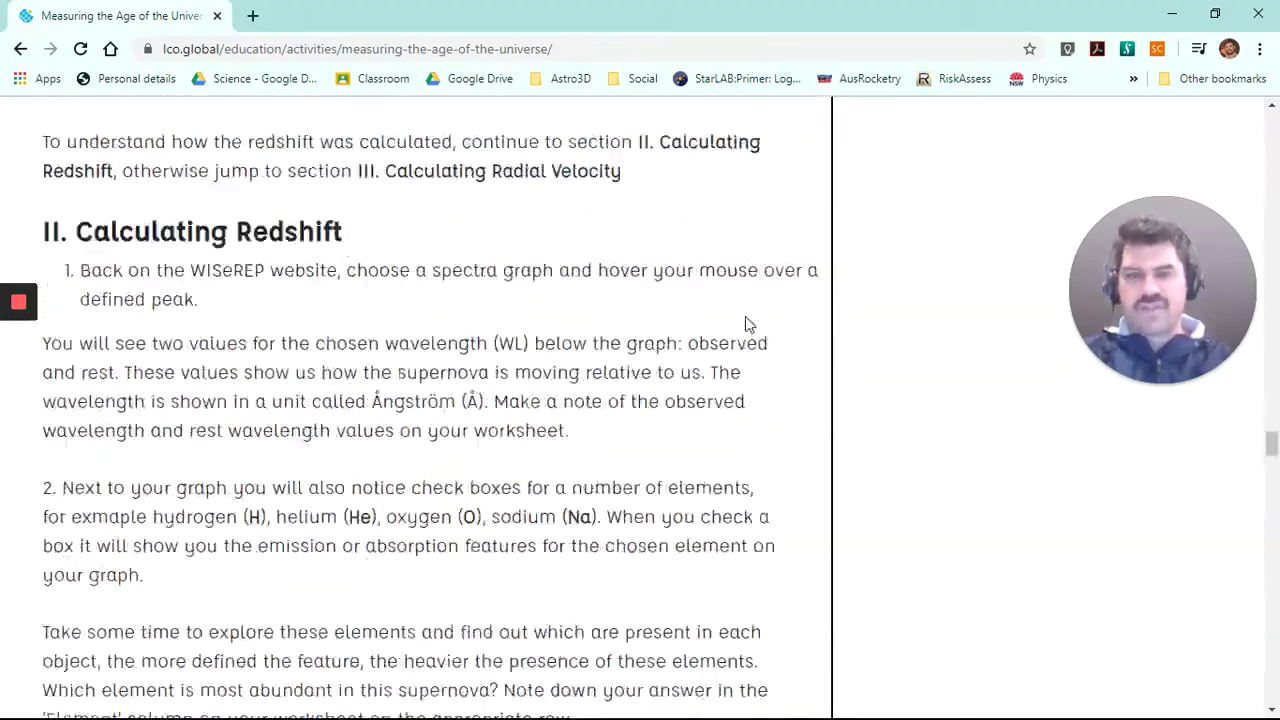
scroll(745, 324, up, 10)
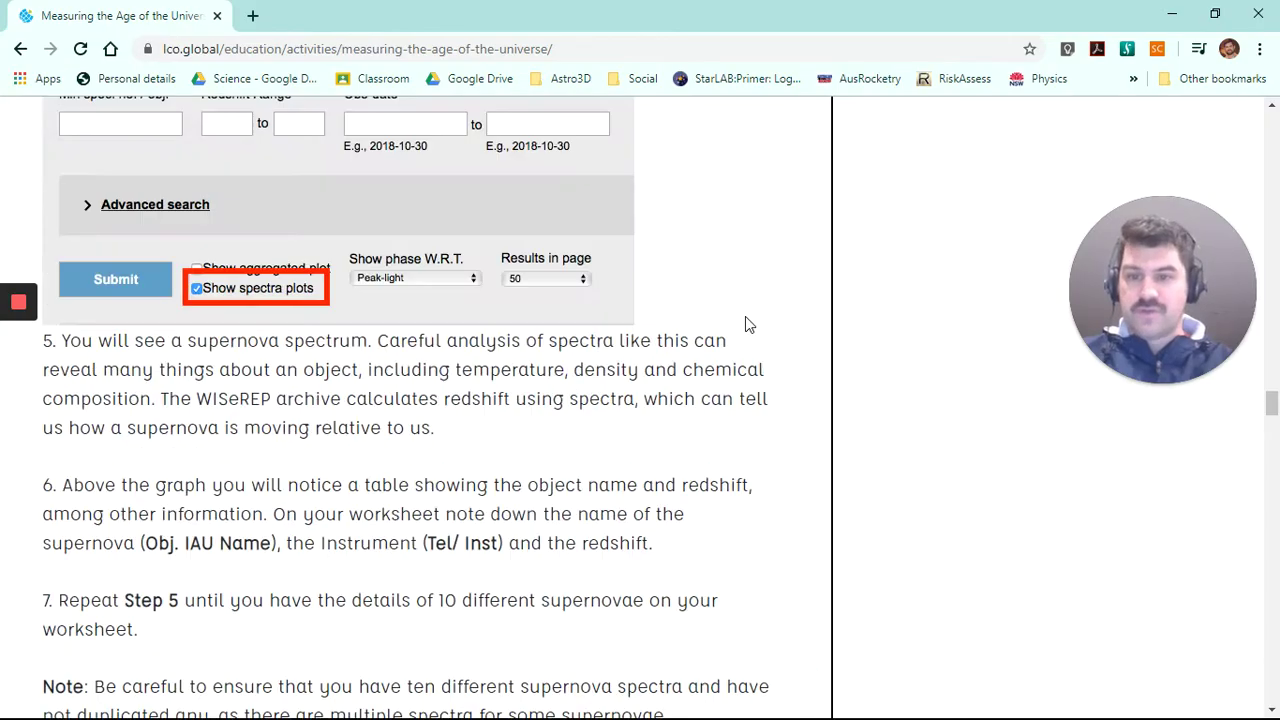
scroll(745, 316, up, 15)
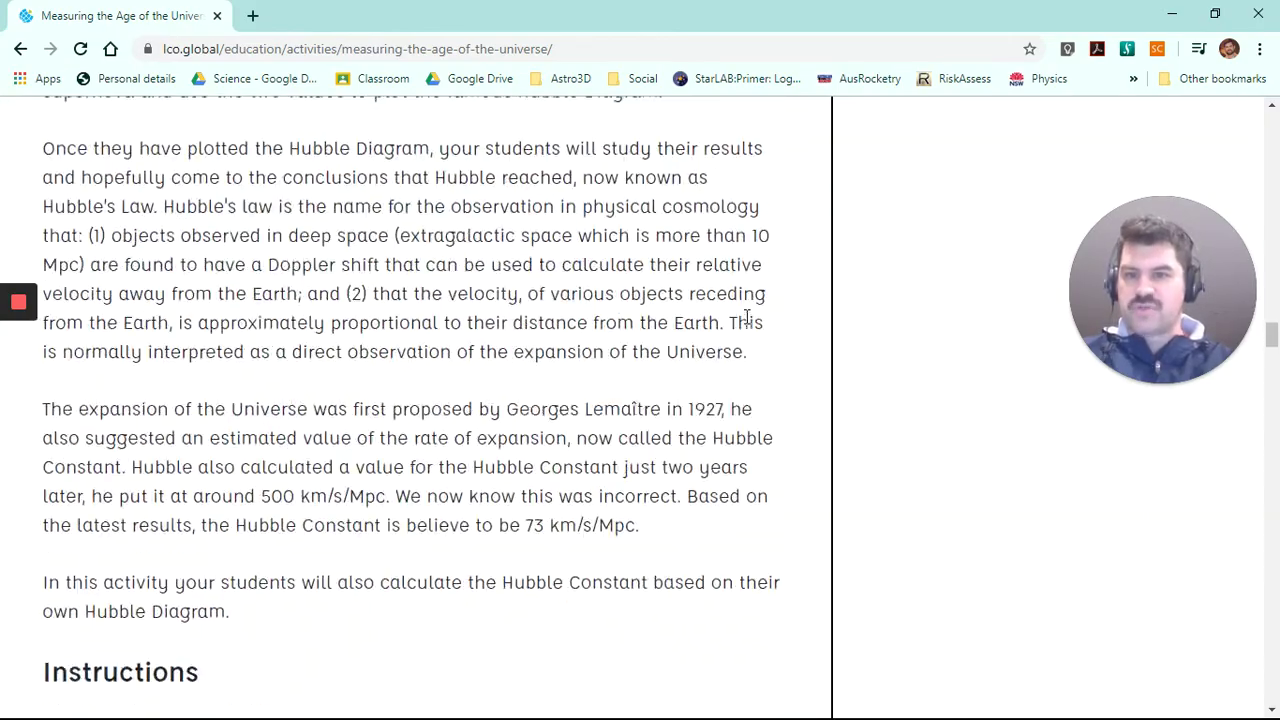
scroll(745, 316, up, 15)
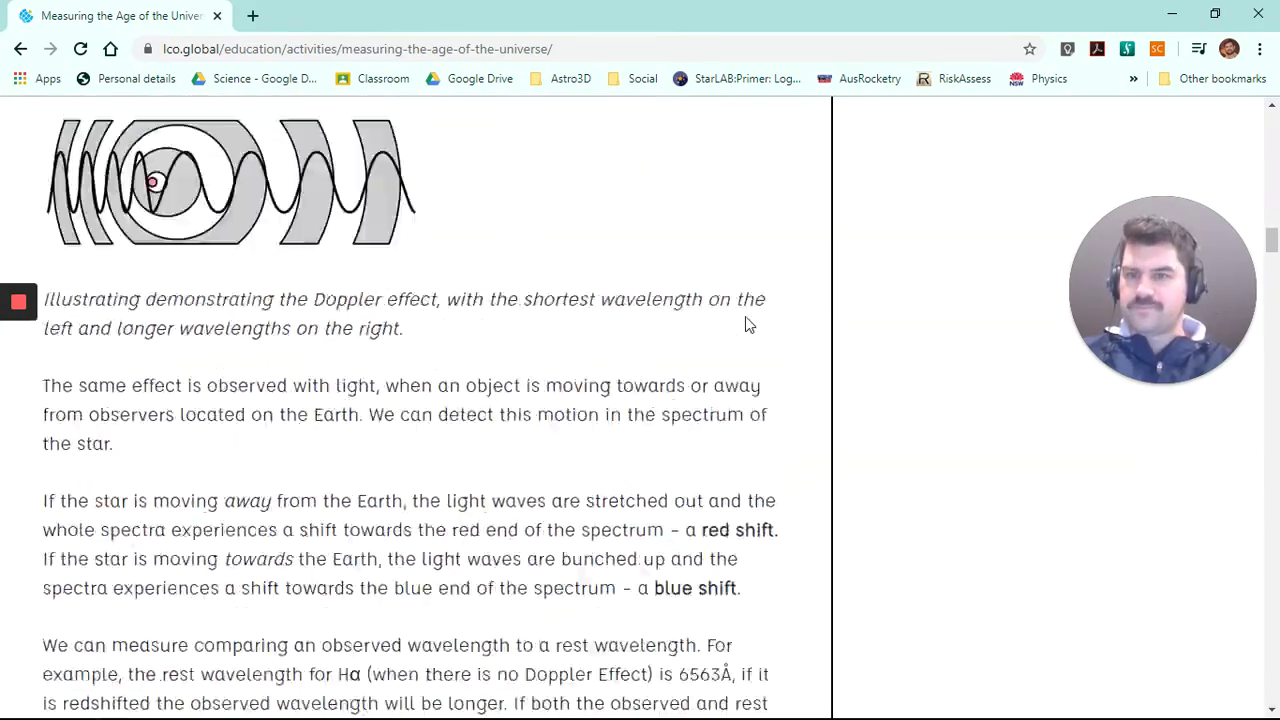
scroll(745, 324, up, 15)
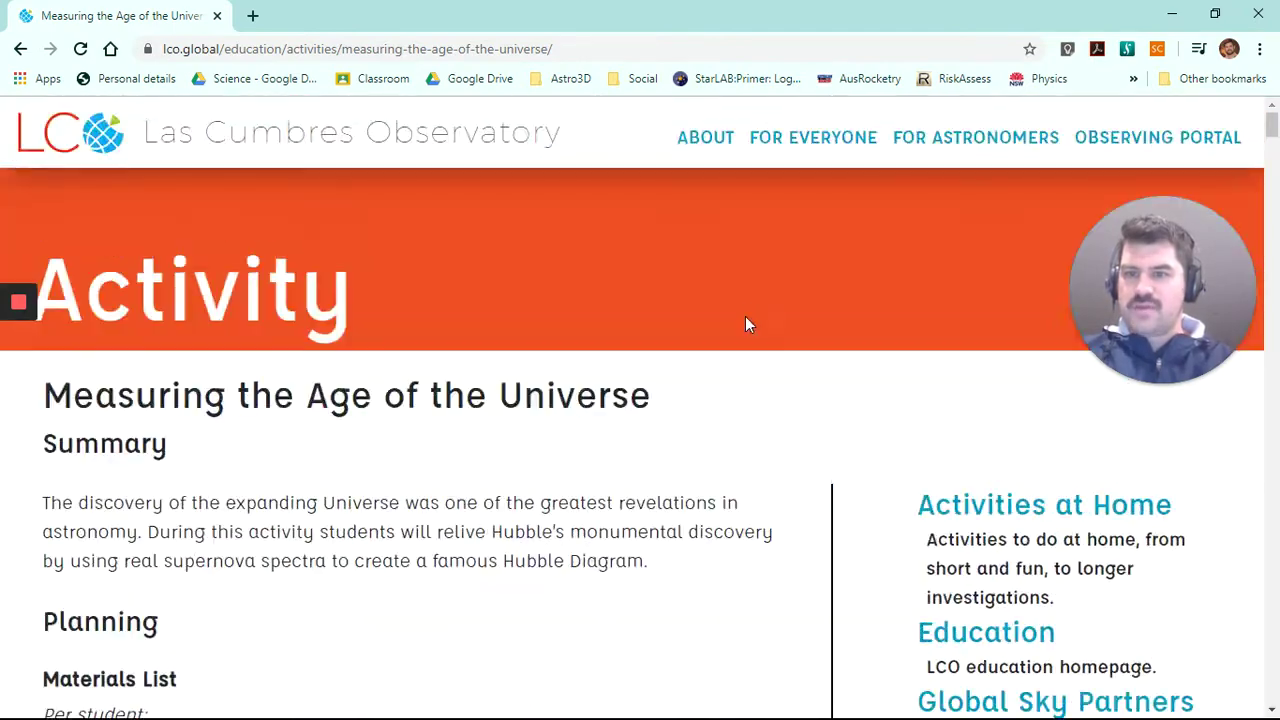
scroll(746, 317, down, 4)
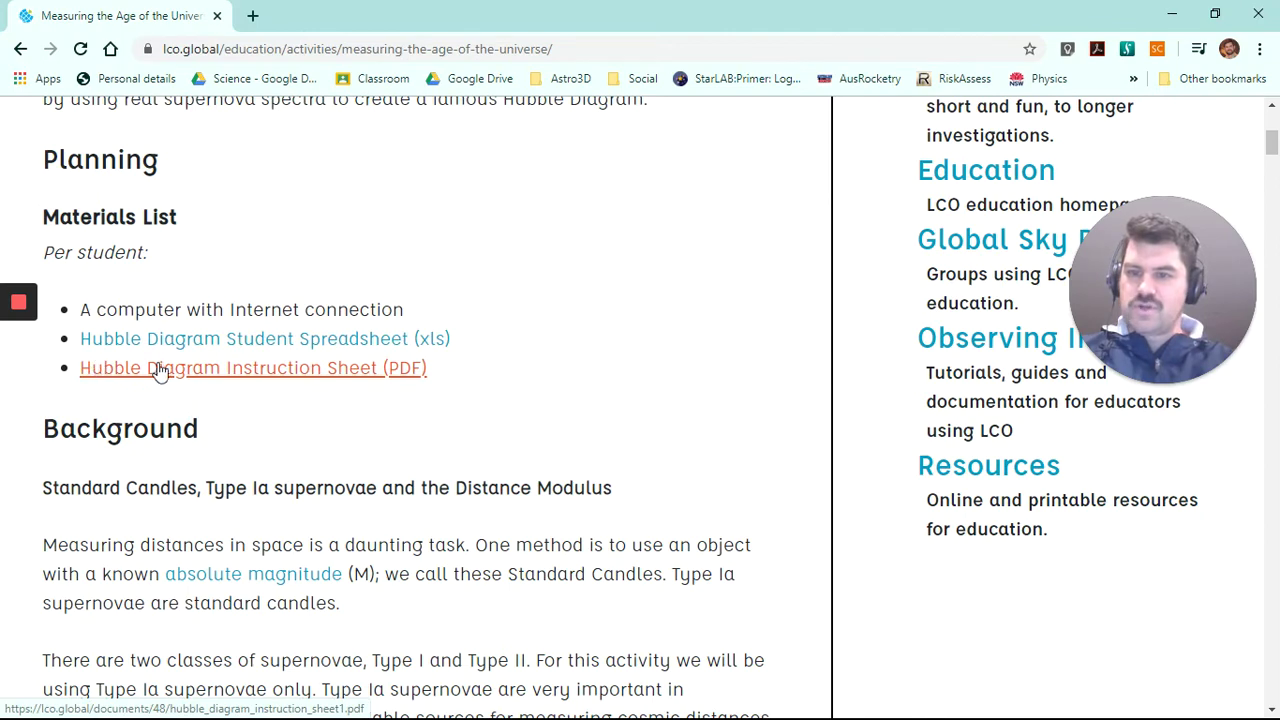
scroll(660, 320, down, 2)
scroll(660, 320, up, 2)
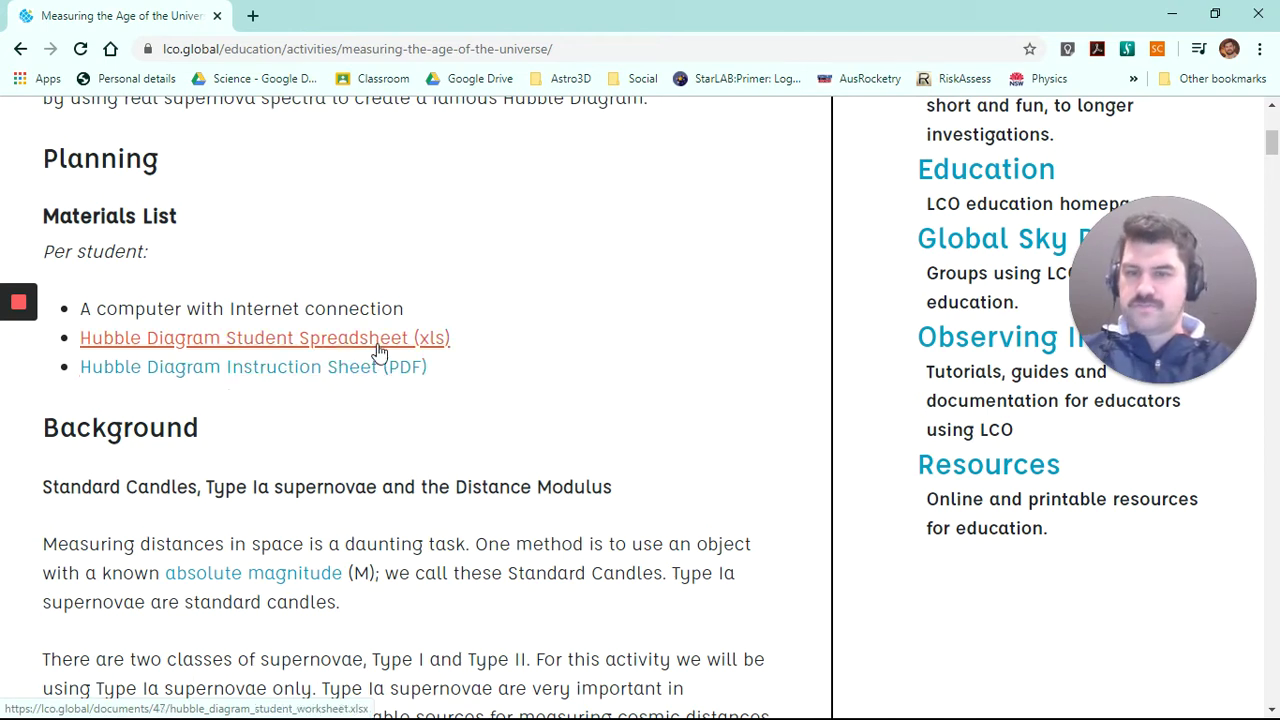
Step: Download the Hubble Diagram student spreadsheet, then follow the Finding Redshift link to WISeREP's spectra search
click(335, 347)
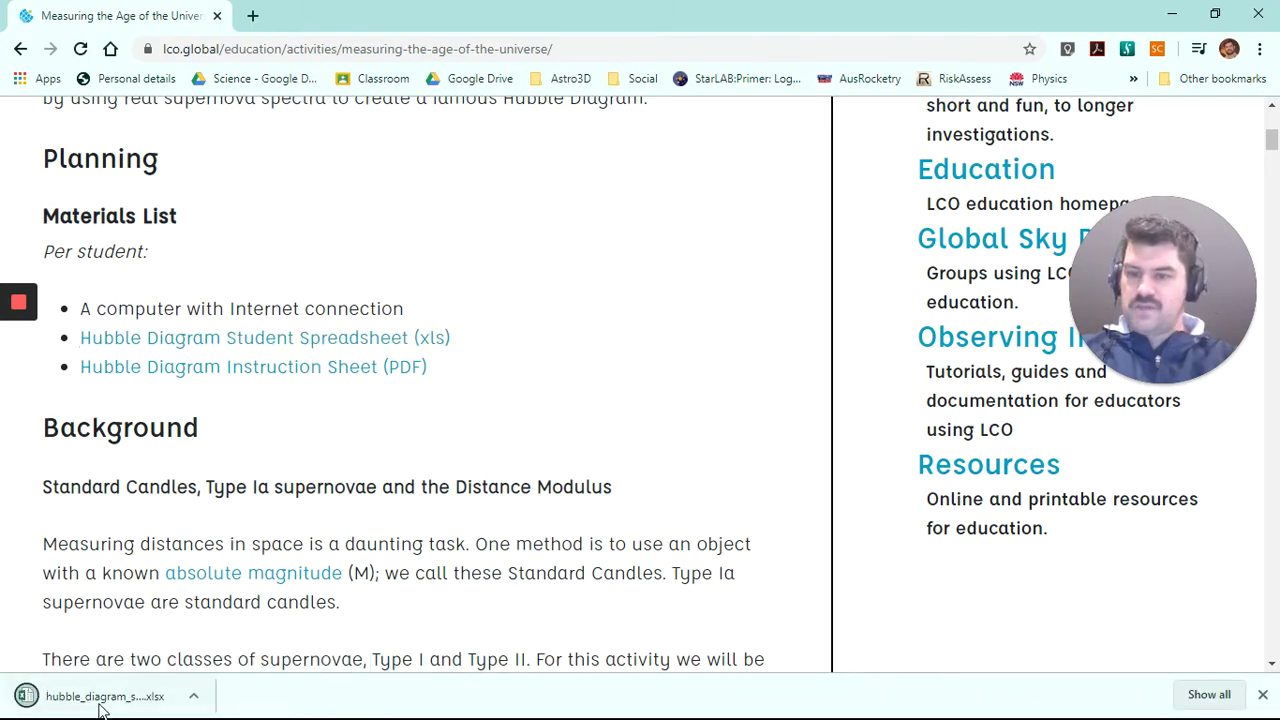
scroll(451, 412, down, 3)
scroll(451, 413, down, 15)
scroll(451, 413, down, 12)
scroll(451, 413, down, 20)
scroll(451, 413, down, 10)
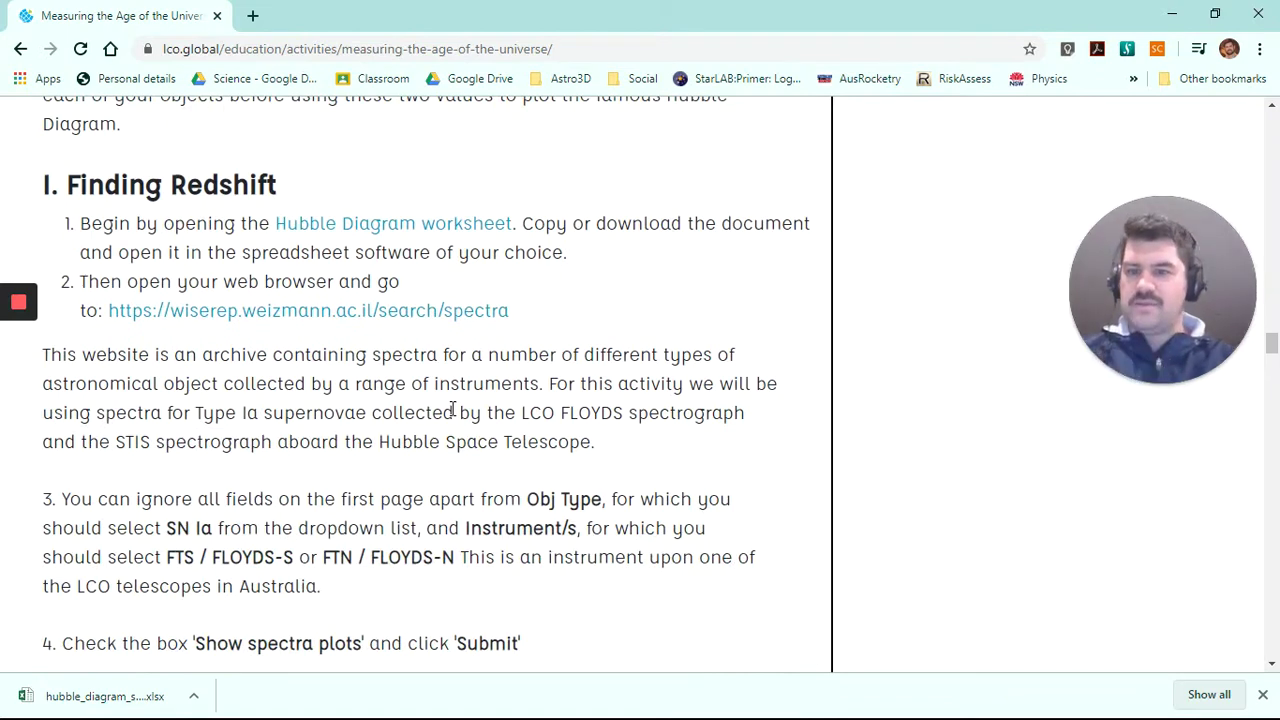
scroll(453, 408, down, 1)
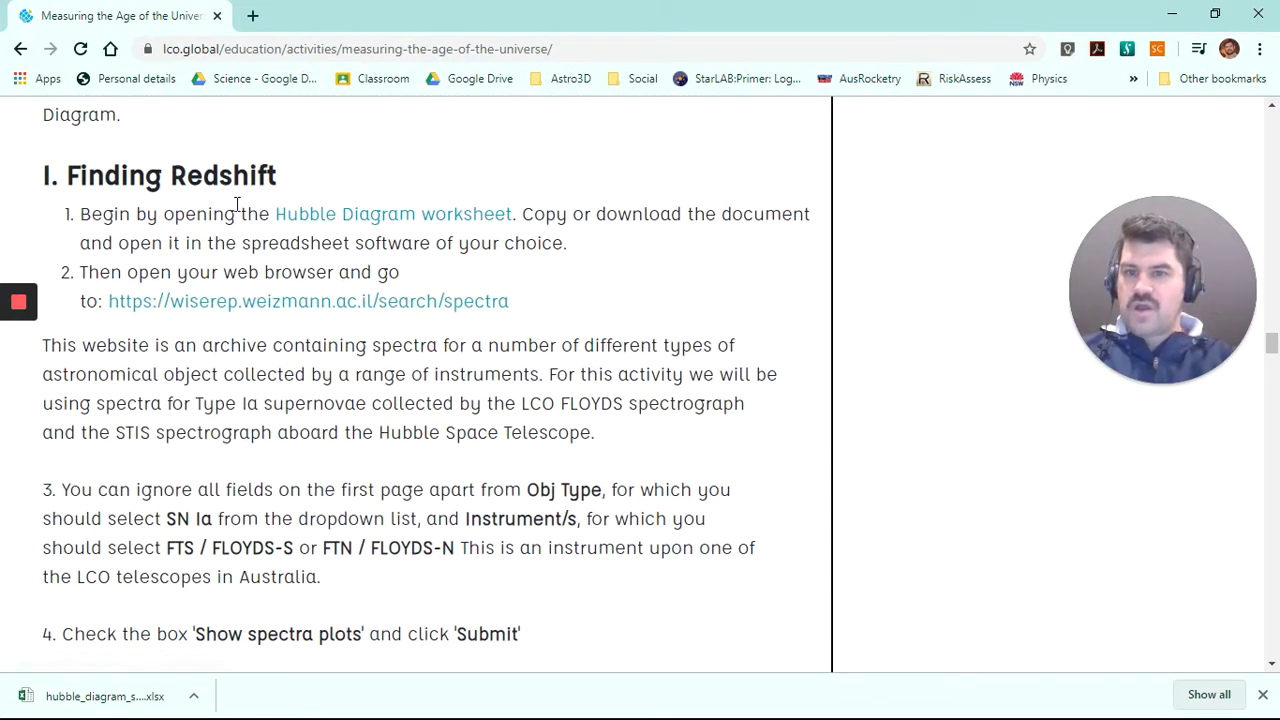
click(287, 310)
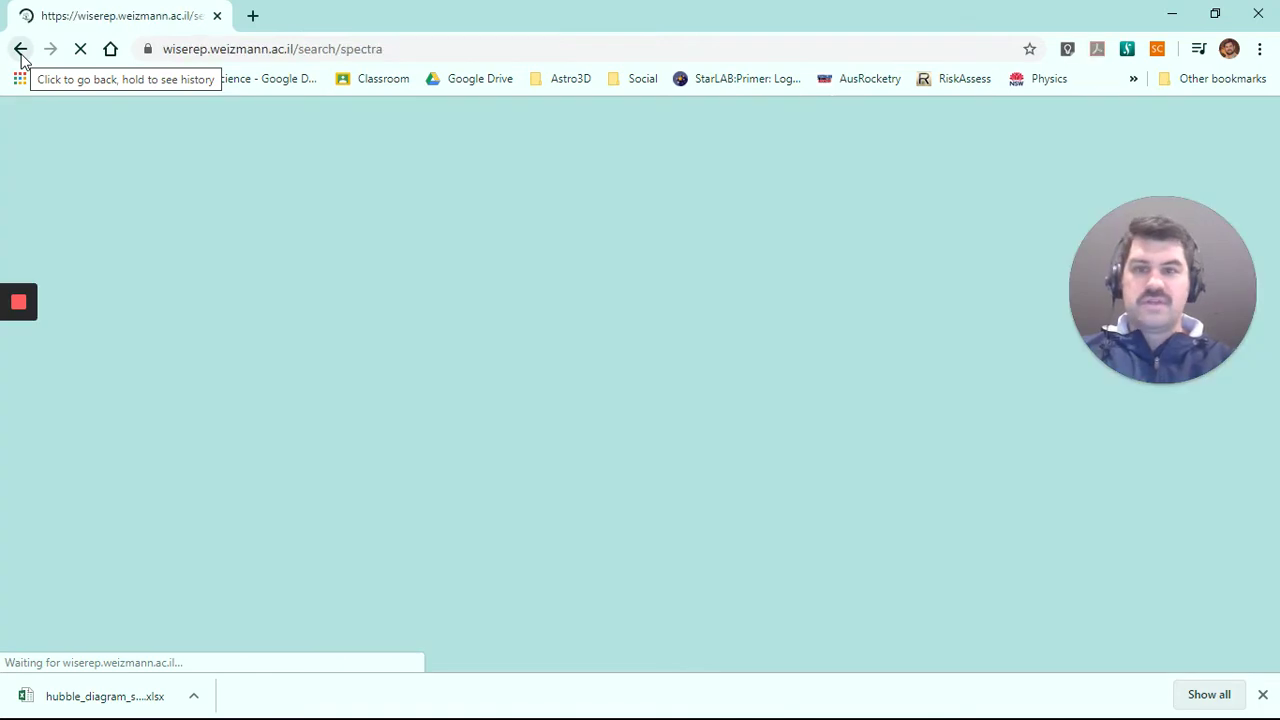
Step: Set the Obj. Type filter to SN Ia
scroll(332, 198, down, 1)
scroll(331, 204, down, 1)
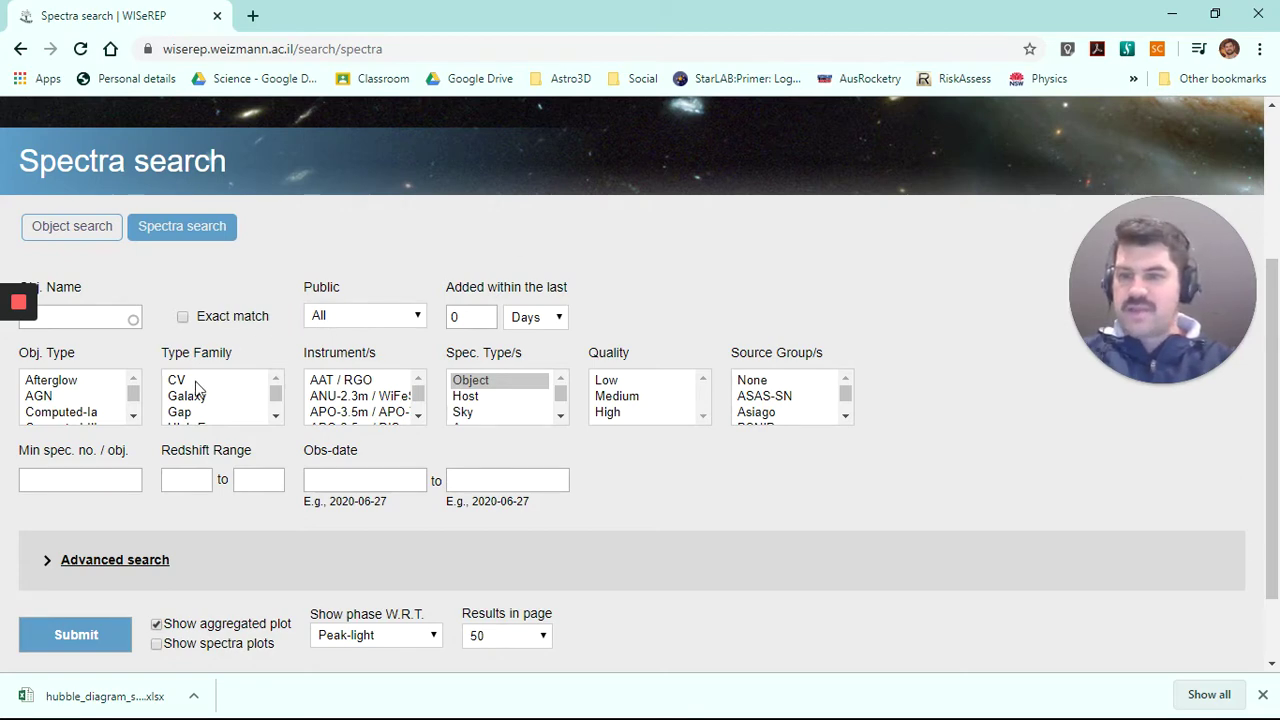
click(133, 418)
click(133, 418)
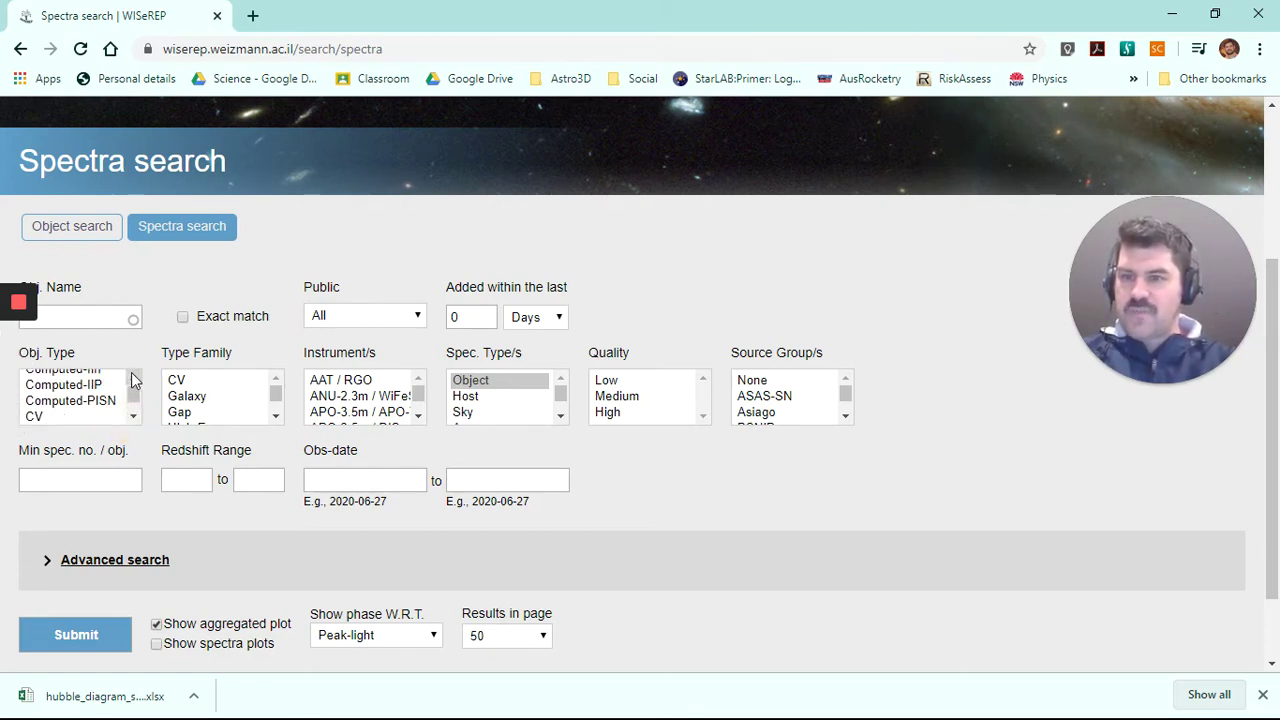
click(133, 379)
click(133, 416)
click(133, 416)
click(133, 416)
click(133, 416)
click(133, 416)
click(133, 416)
click(133, 416)
click(133, 416)
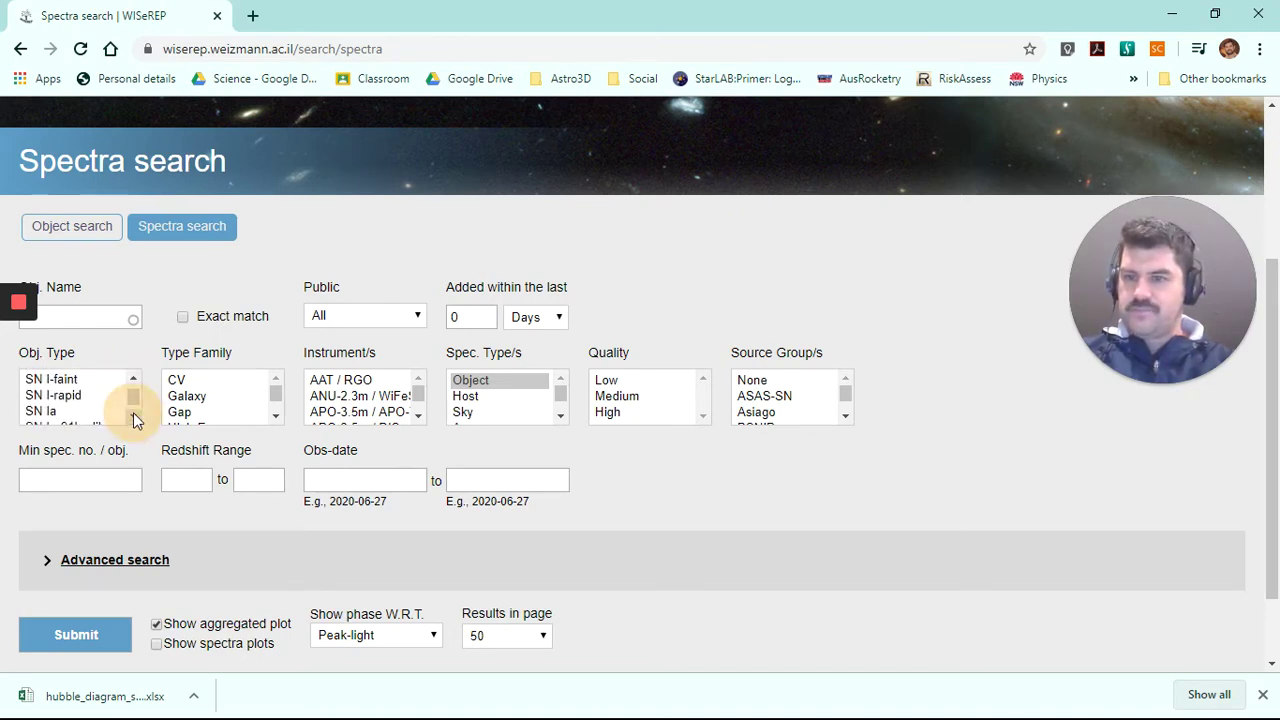
click(57, 409)
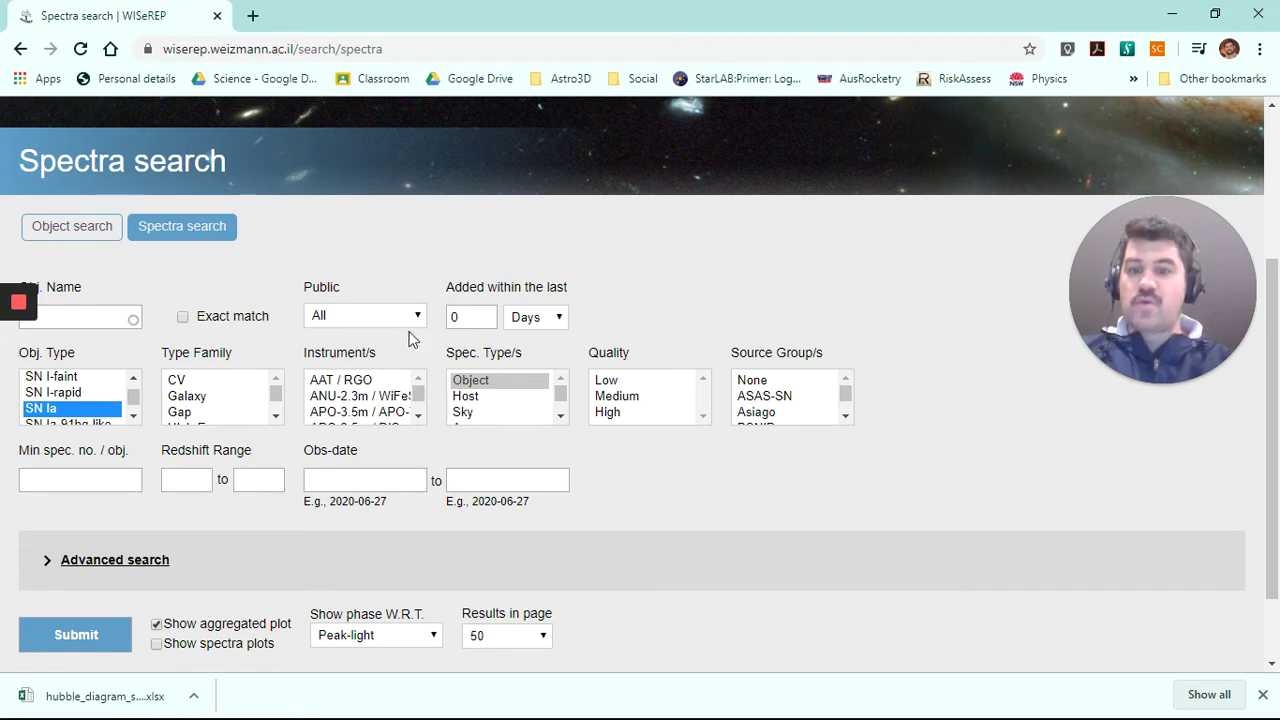
Step: Restrict the Instrument/s filter to FTS / FLOYDS-S
click(424, 416)
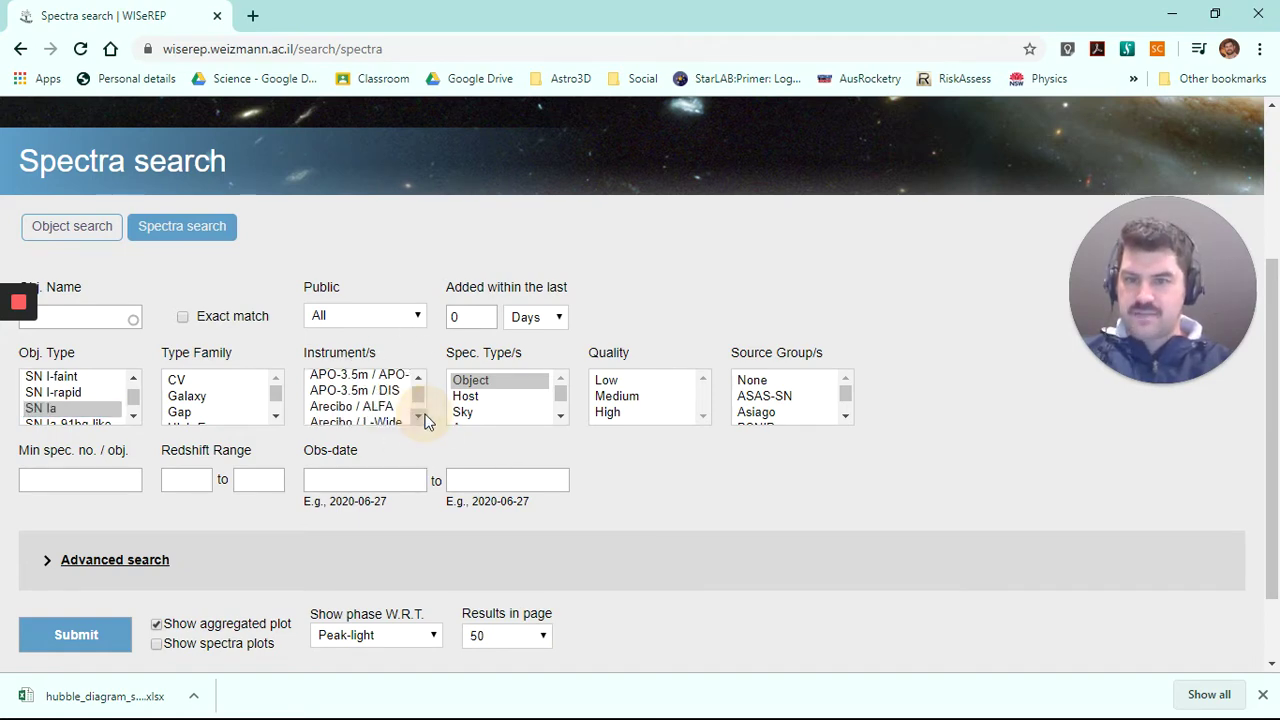
mouse_move(424, 418)
mouse_down()
mouse_move(421, 386)
mouse_move(422, 418)
mouse_up()
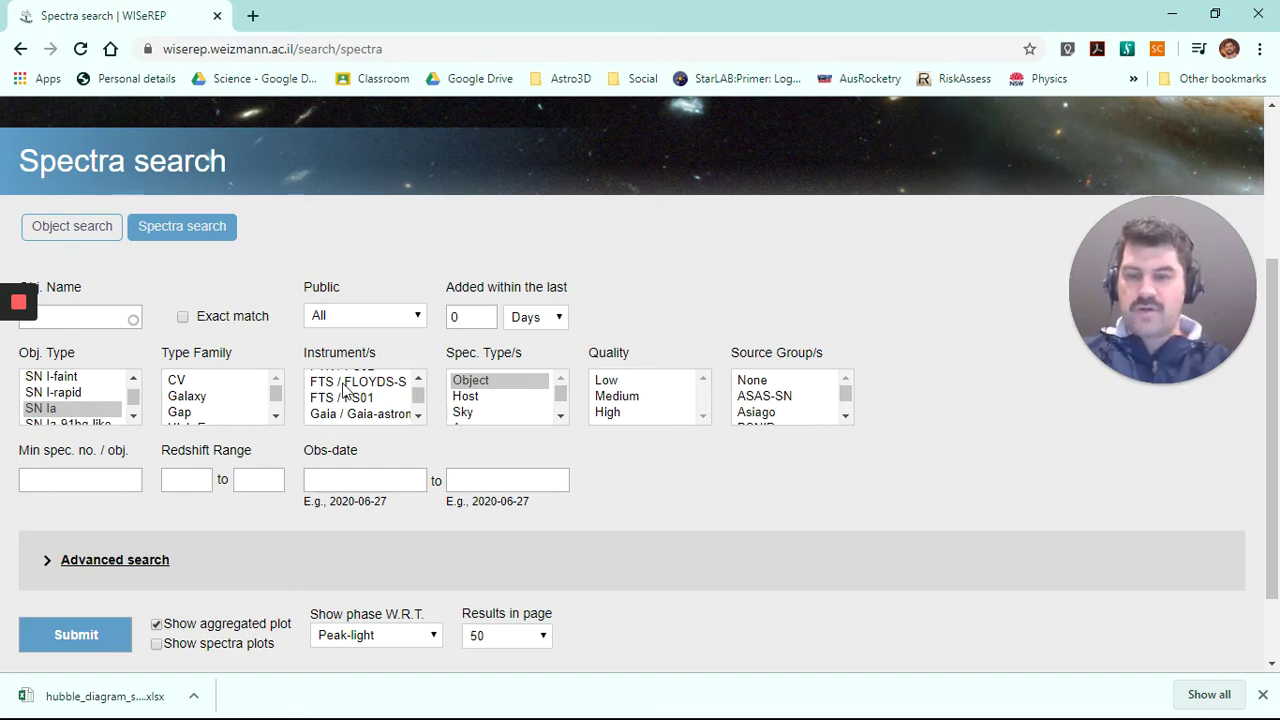
click(390, 388)
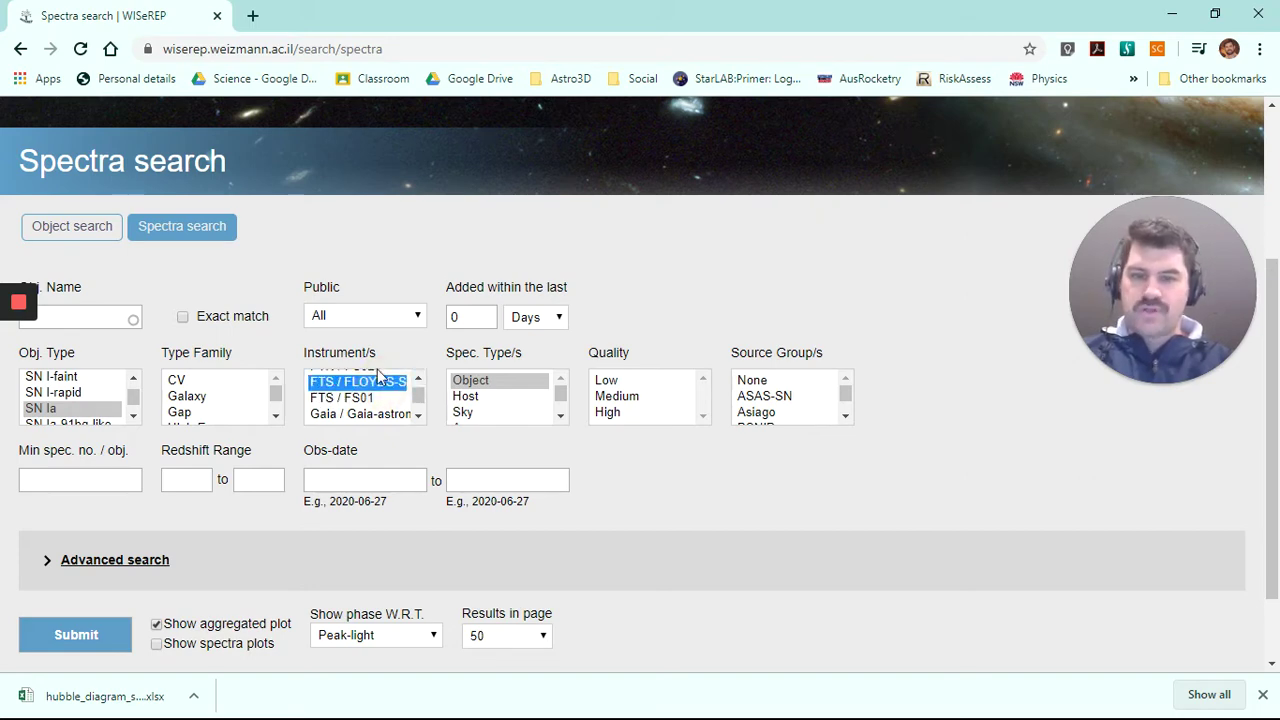
Step: Turn off Show aggregated plot and turn on Show spectra plots
scroll(838, 369, down, 1)
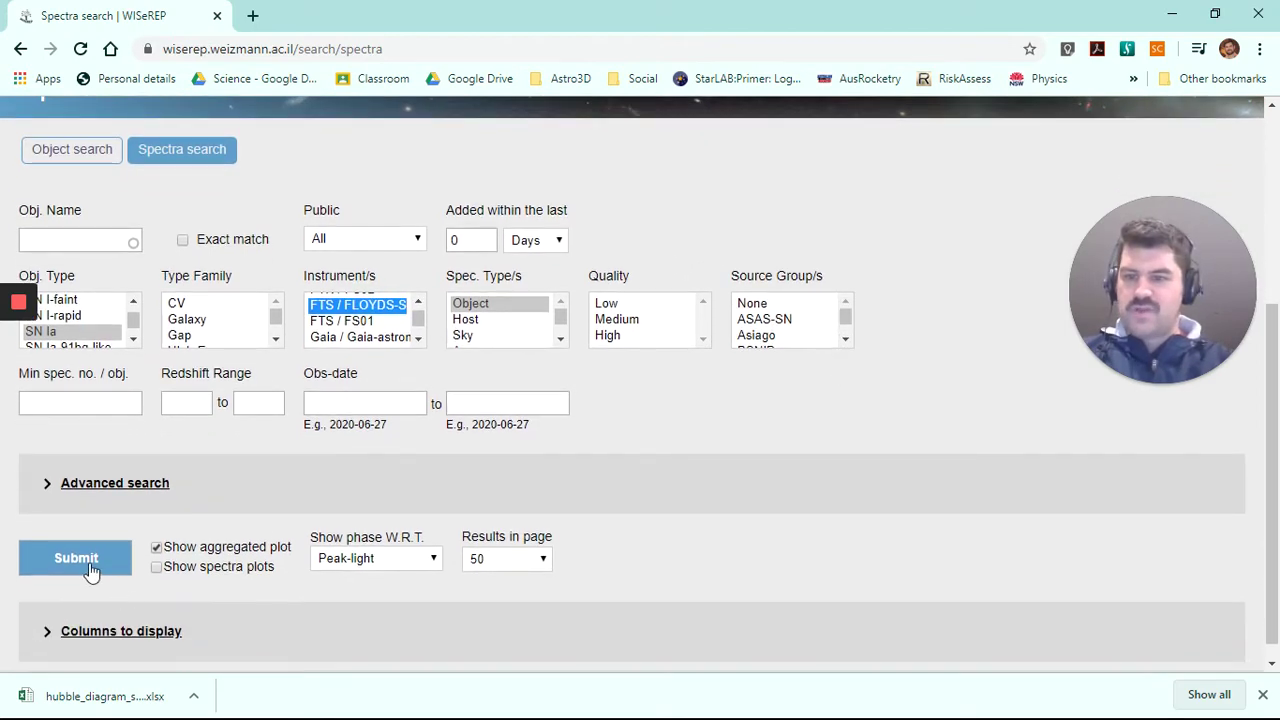
scroll(164, 513, down, 1)
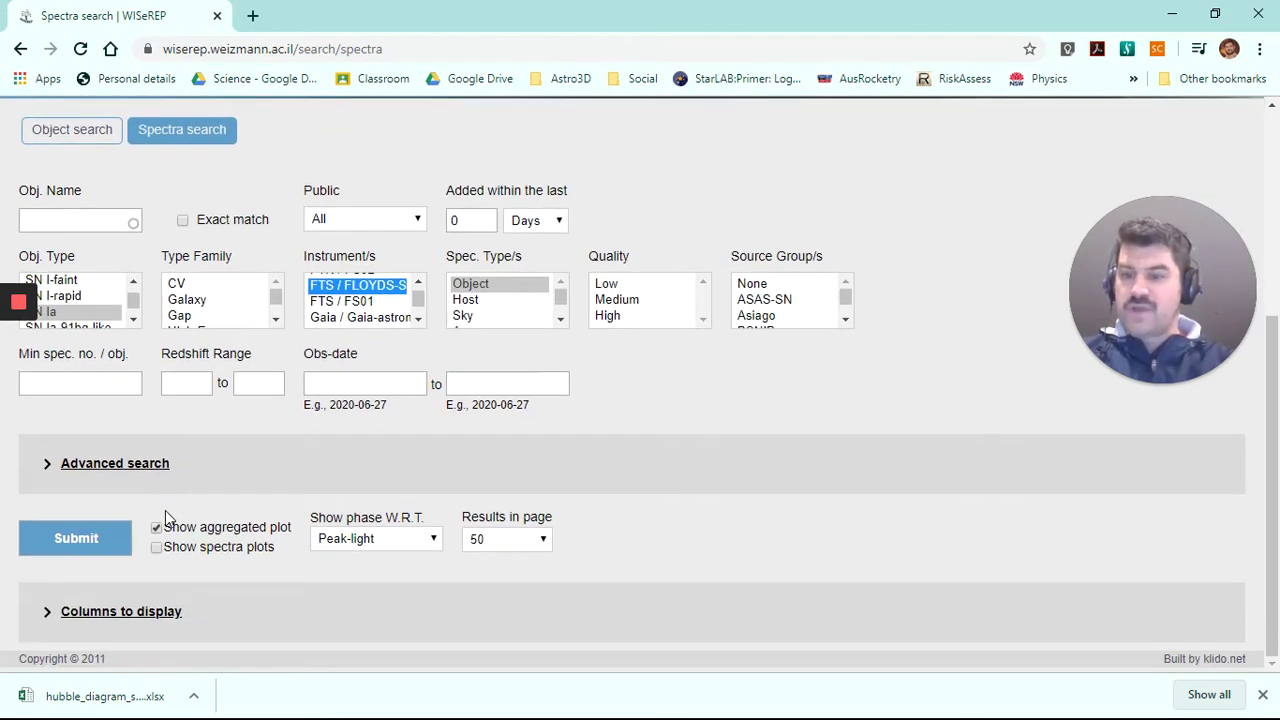
click(156, 528)
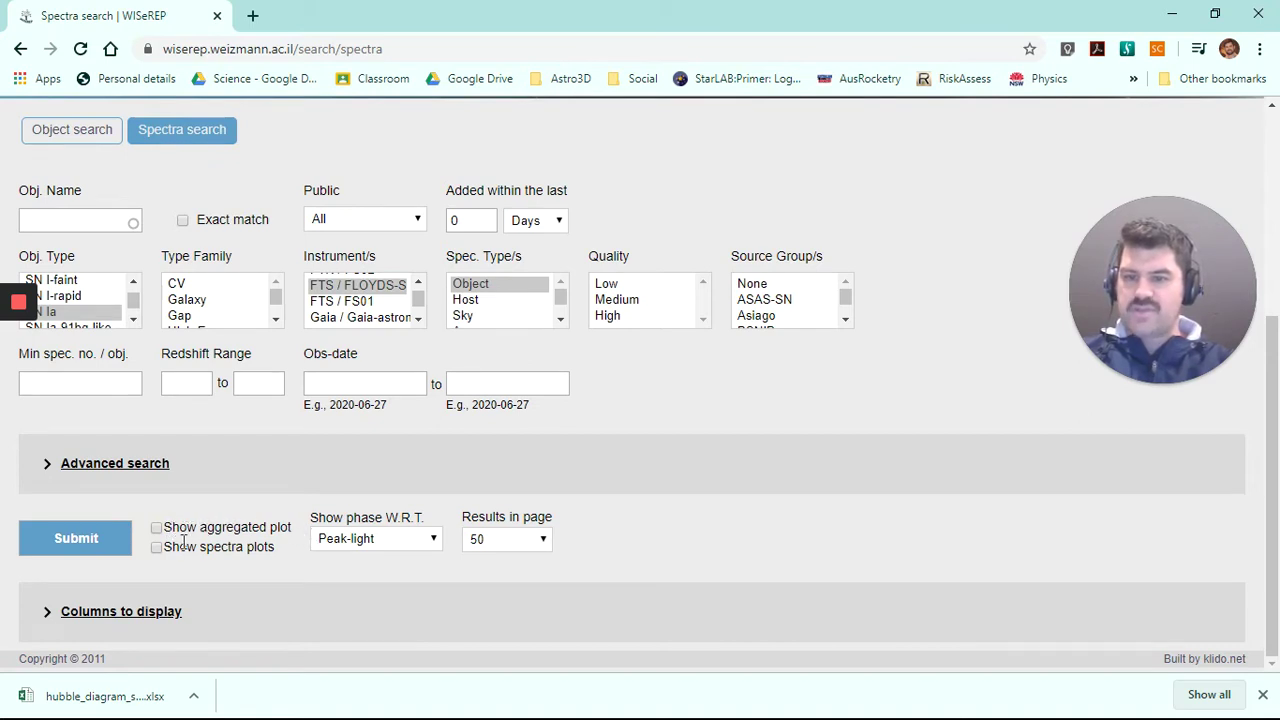
click(157, 549)
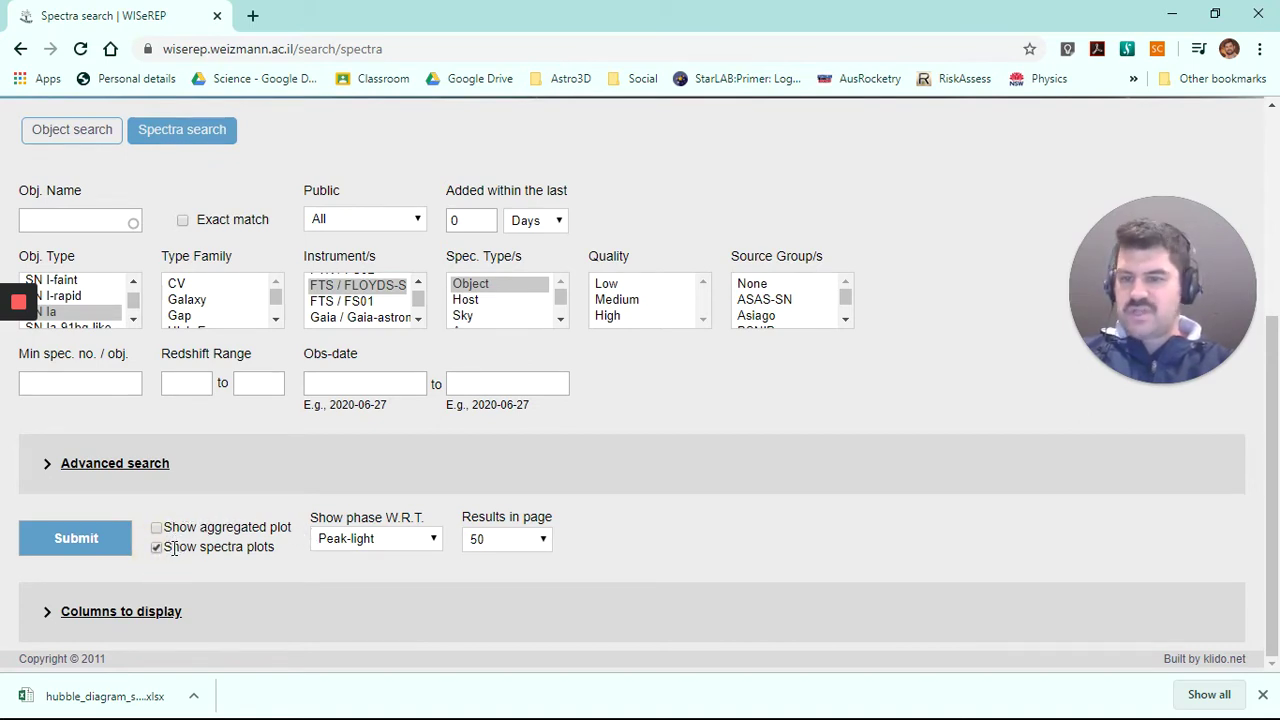
Step: Submit the search, read SN 2019vsa's redshift 0.006102, and open the downloaded hubble_diagram xlsx
click(93, 540)
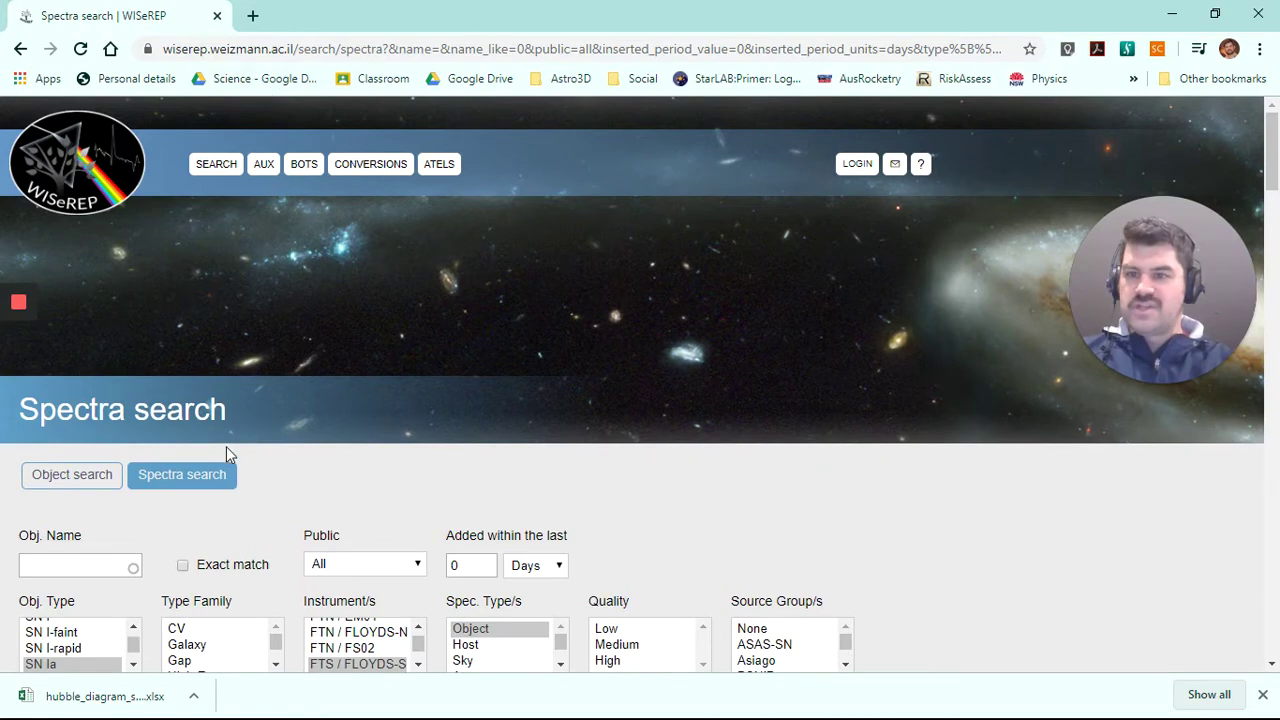
scroll(226, 450, down, 2)
scroll(226, 450, down, 1)
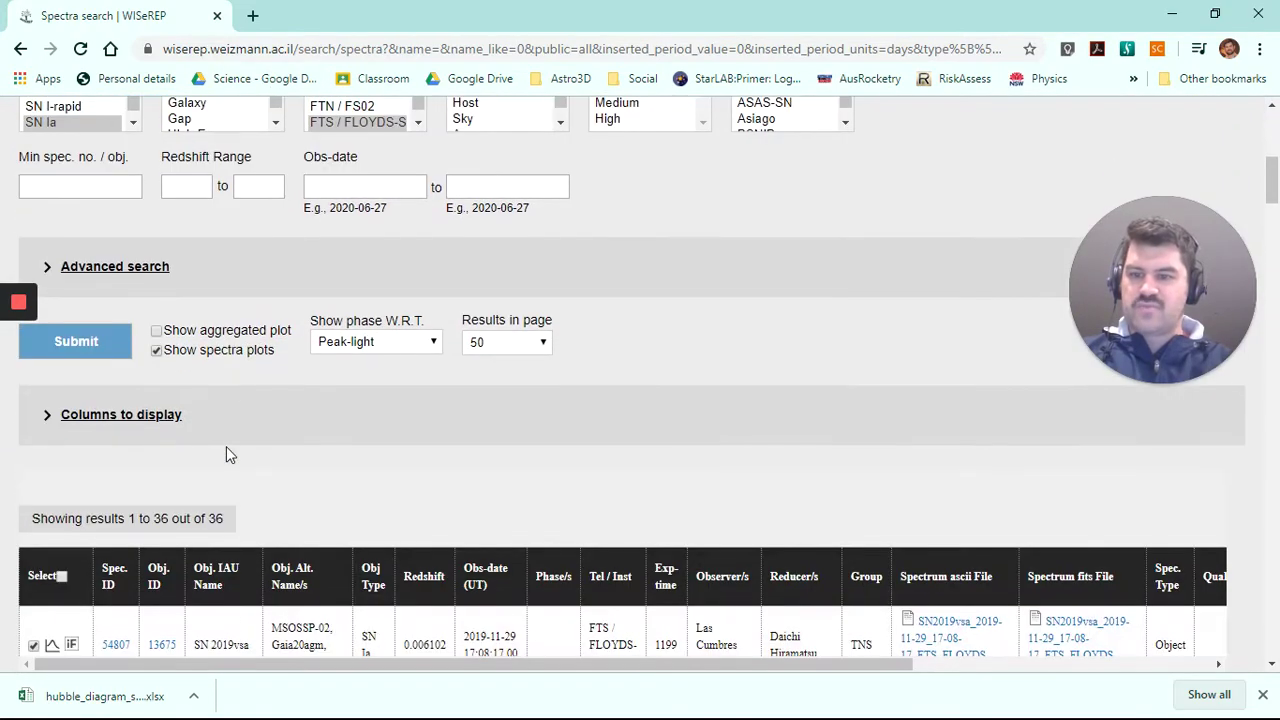
scroll(226, 449, down, 4)
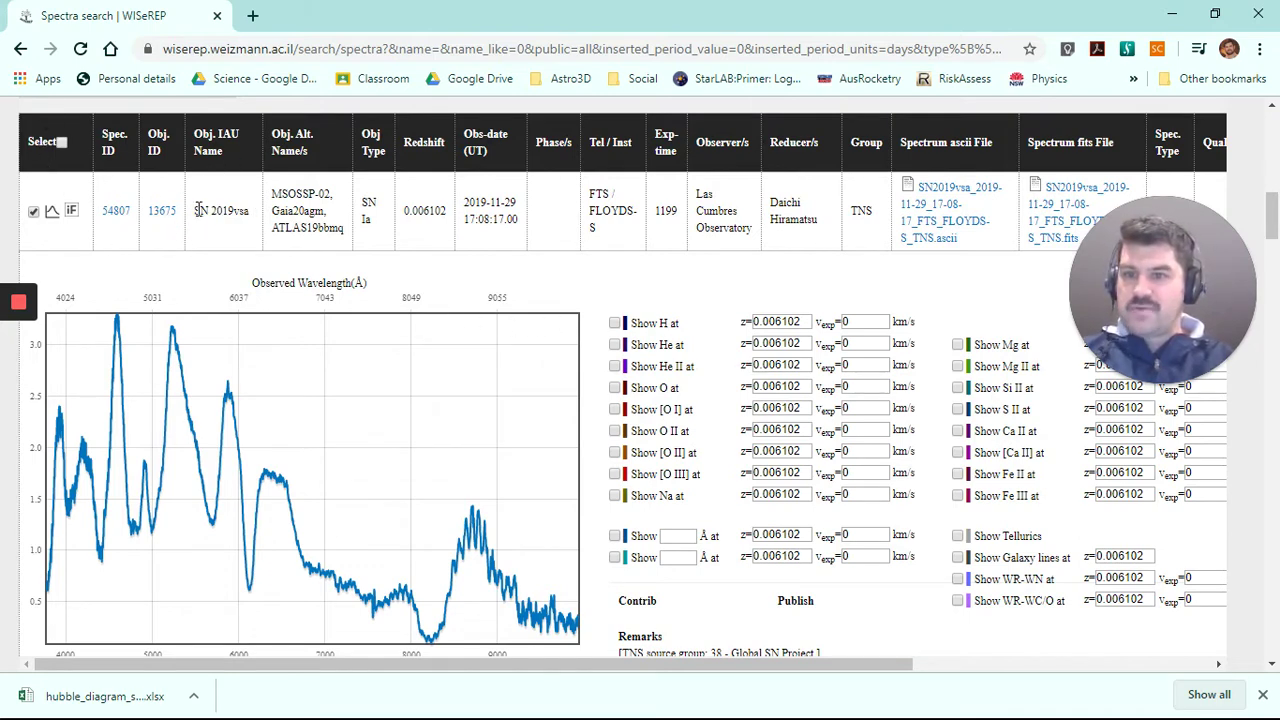
drag(197, 210, 252, 218)
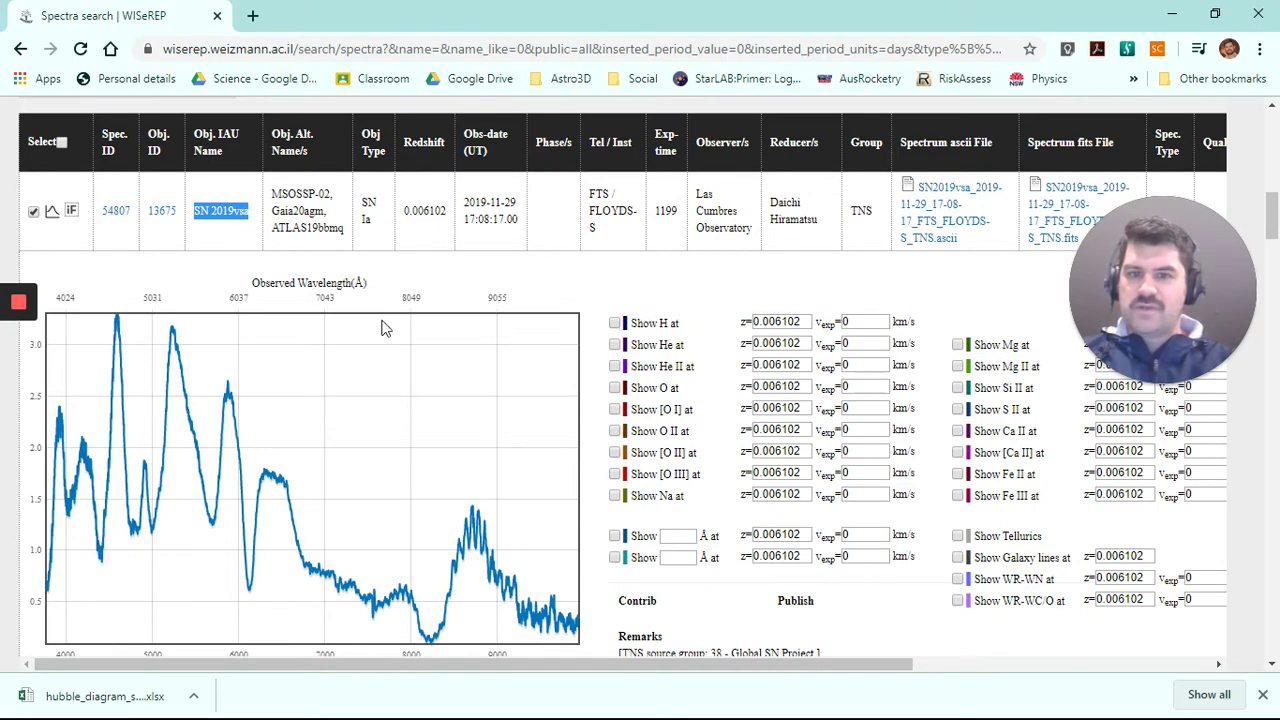
click(472, 264)
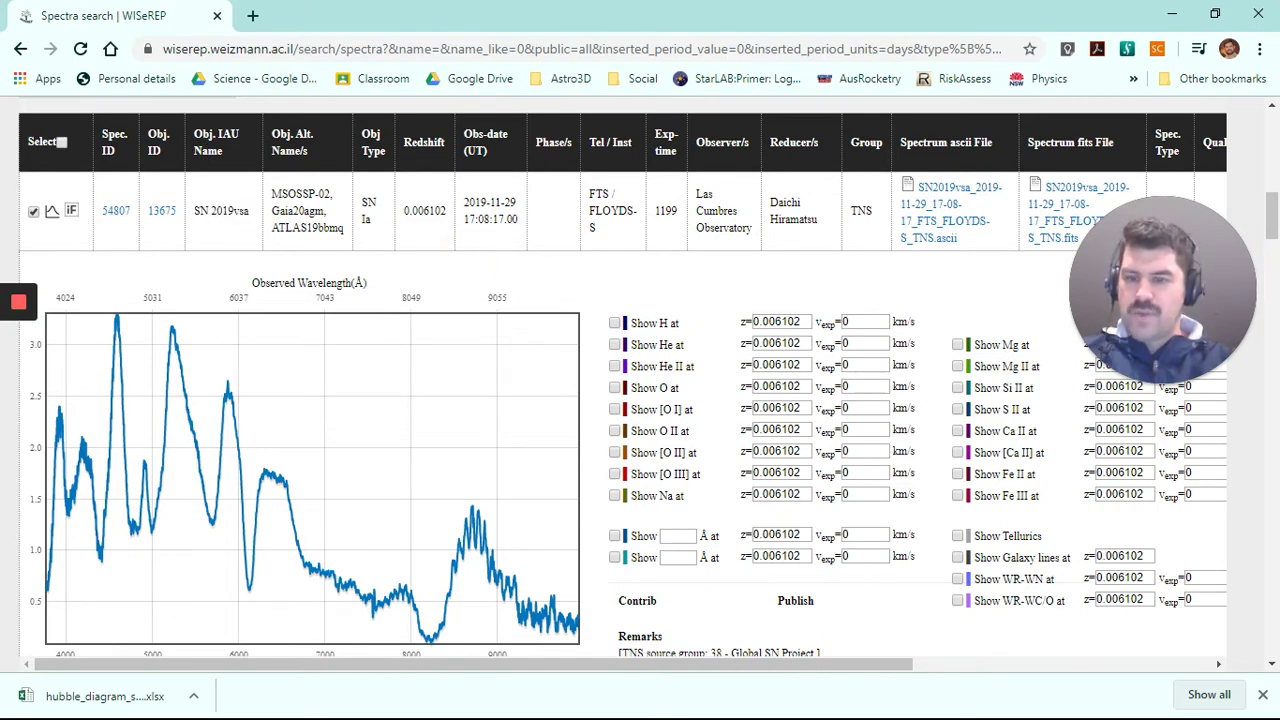
click(105, 696)
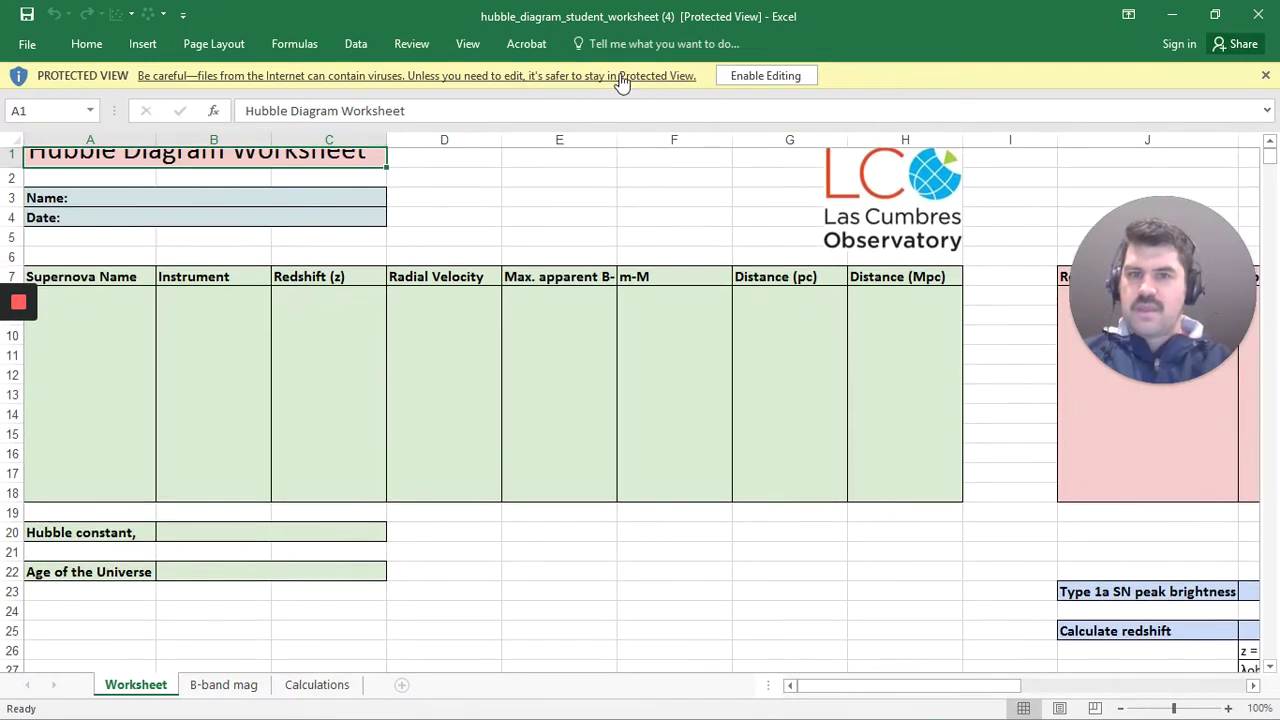
Step: Enable editing, autofit row 1 to show the full title, and enter the student's name in the Name field
click(757, 76)
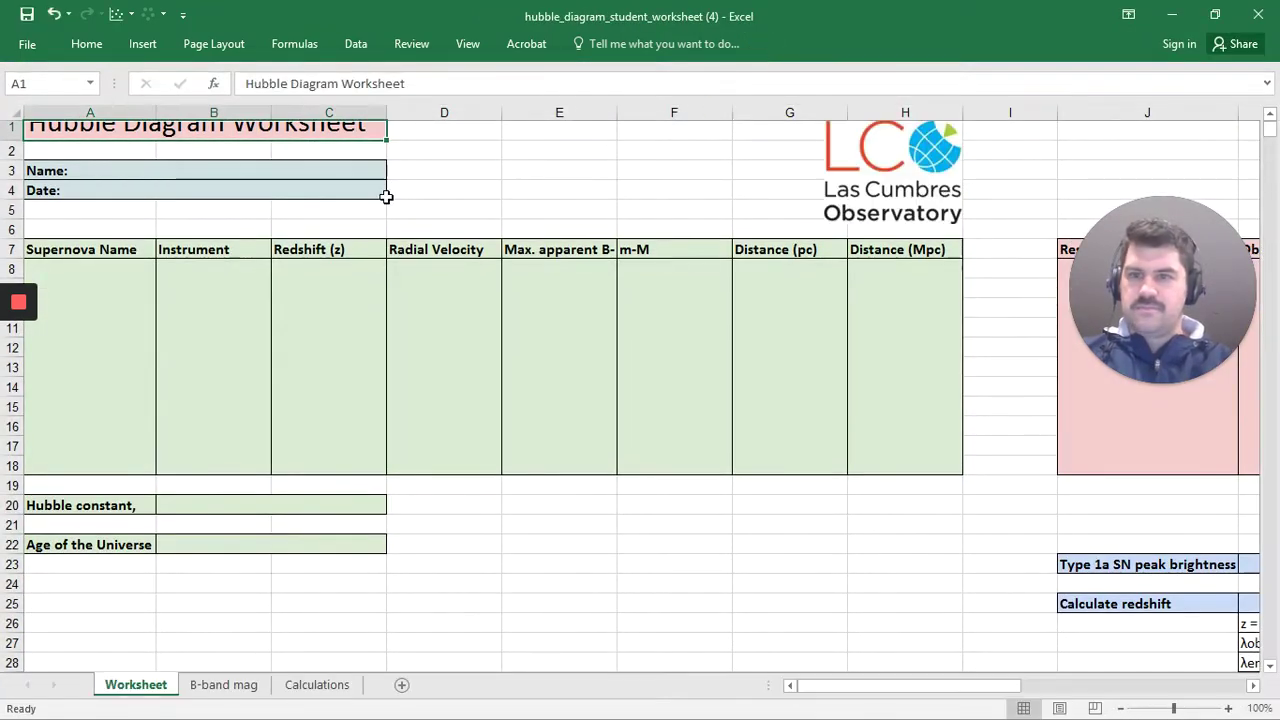
double_click(18, 140)
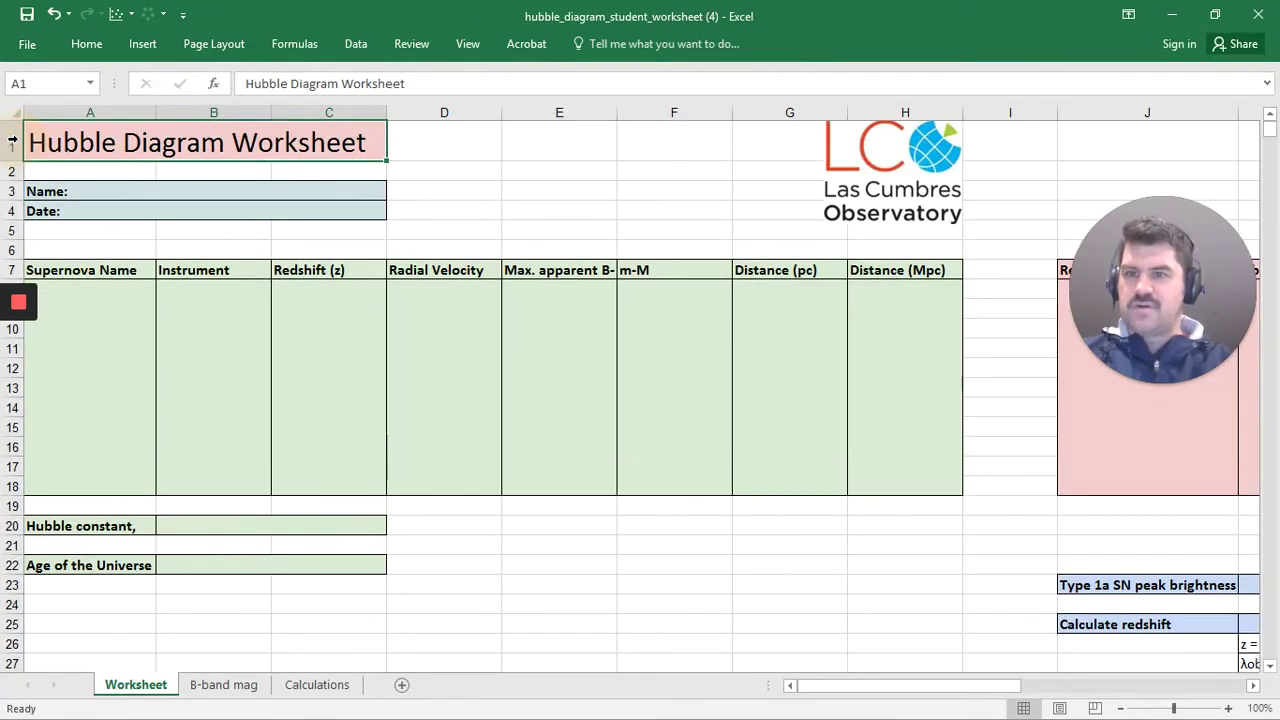
double_click(155, 192)
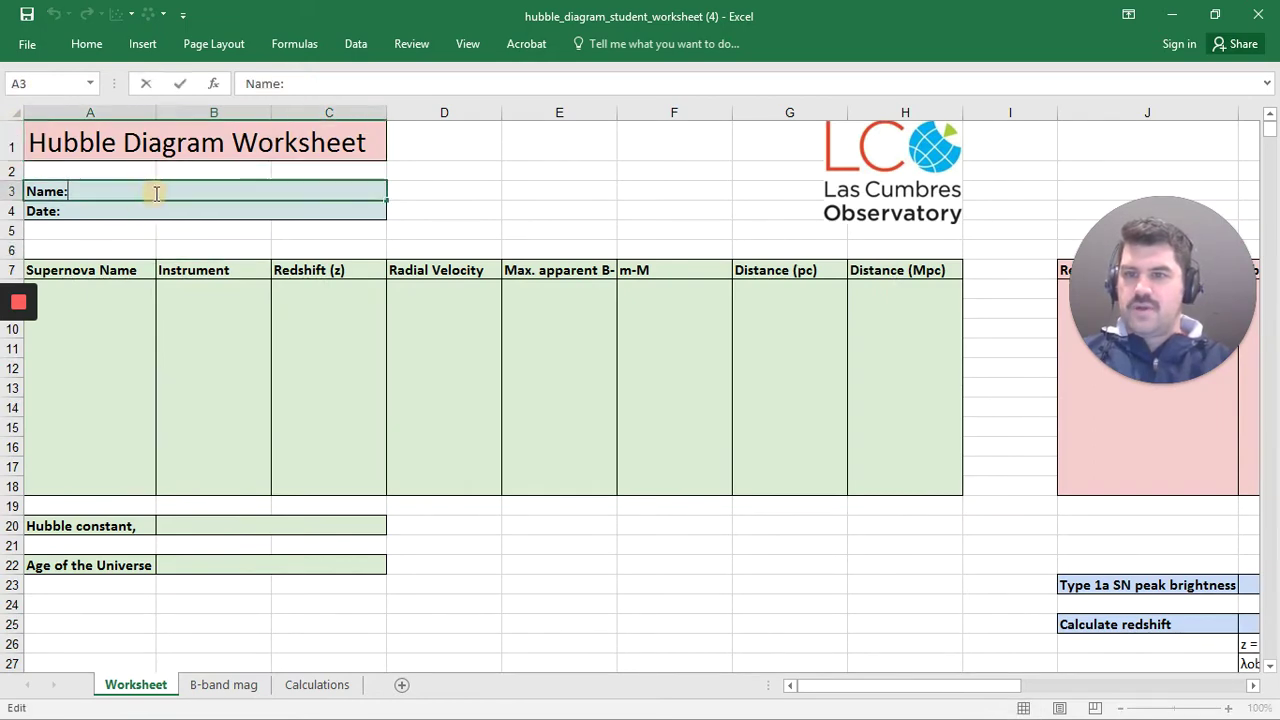
text(Matt)
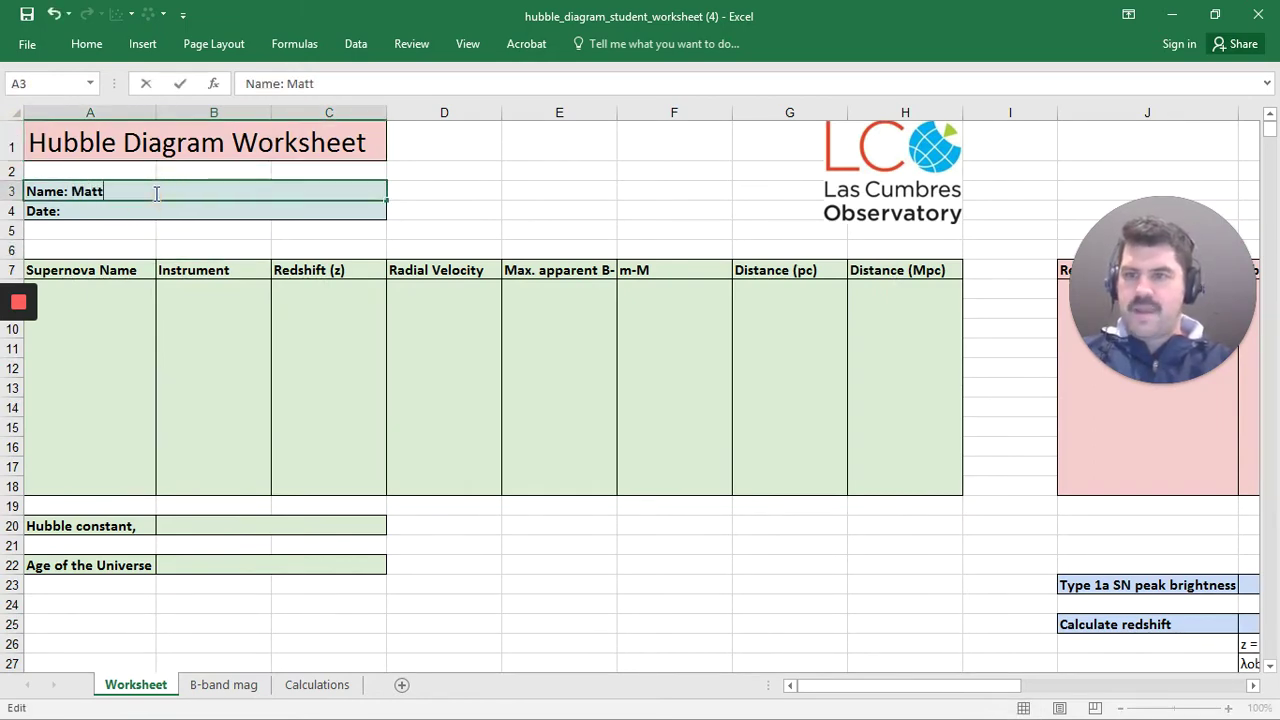
click(77, 286)
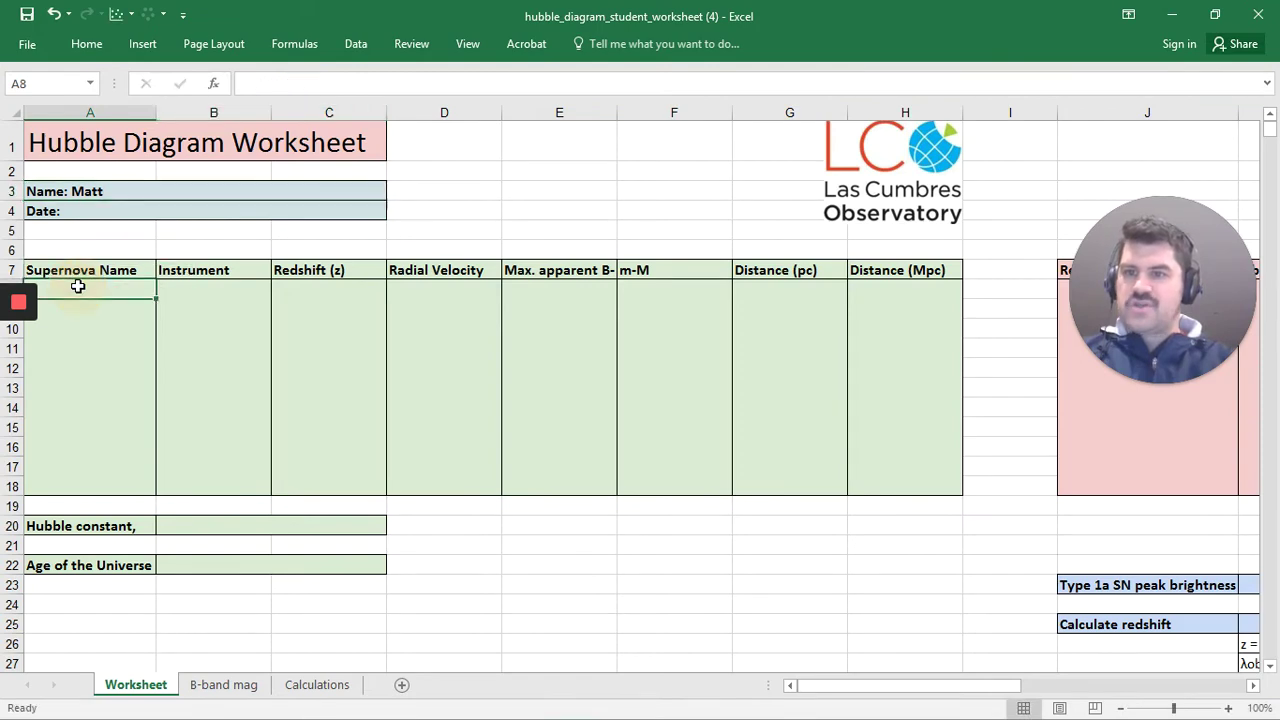
Step: Move through rows 8 and 9 from the Redshift cells across to the distance columns F and G
key(Tab)
key(Tab)
key(Tab)
key(Tab)
key(Tab)
key(Tab)
key(Tab)
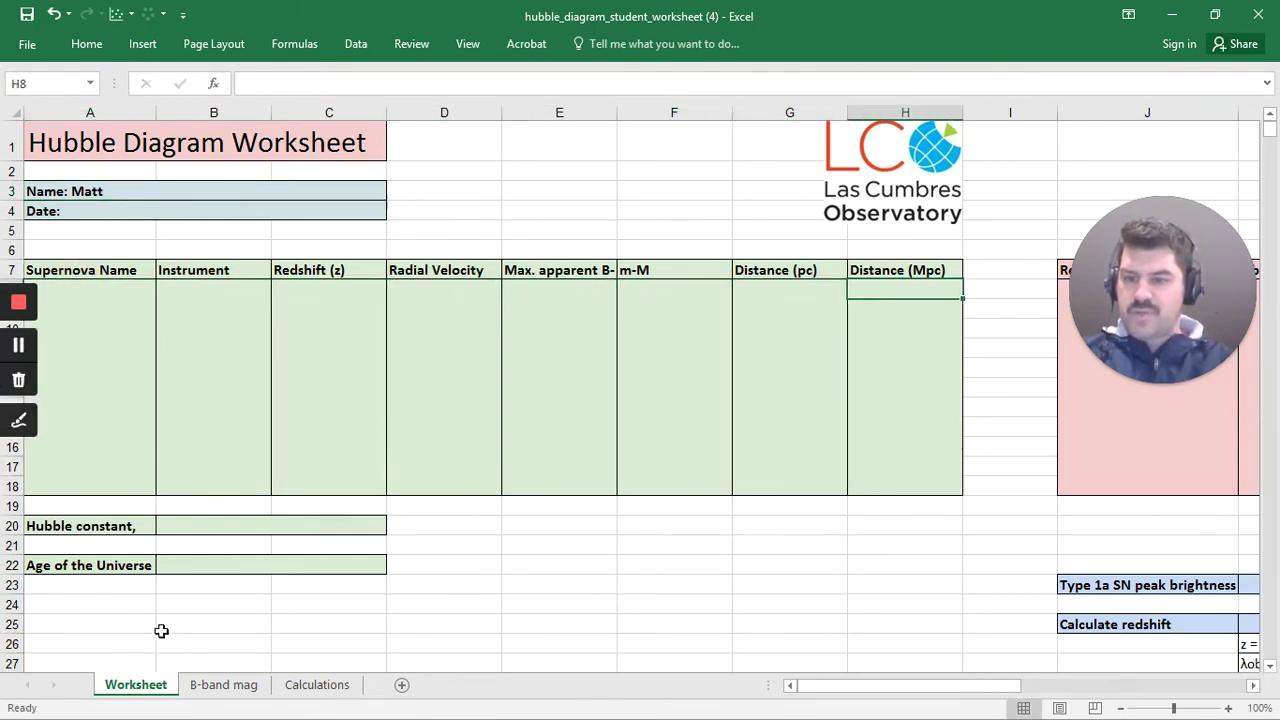
click(341, 302)
key(Tab)
key(Tab)
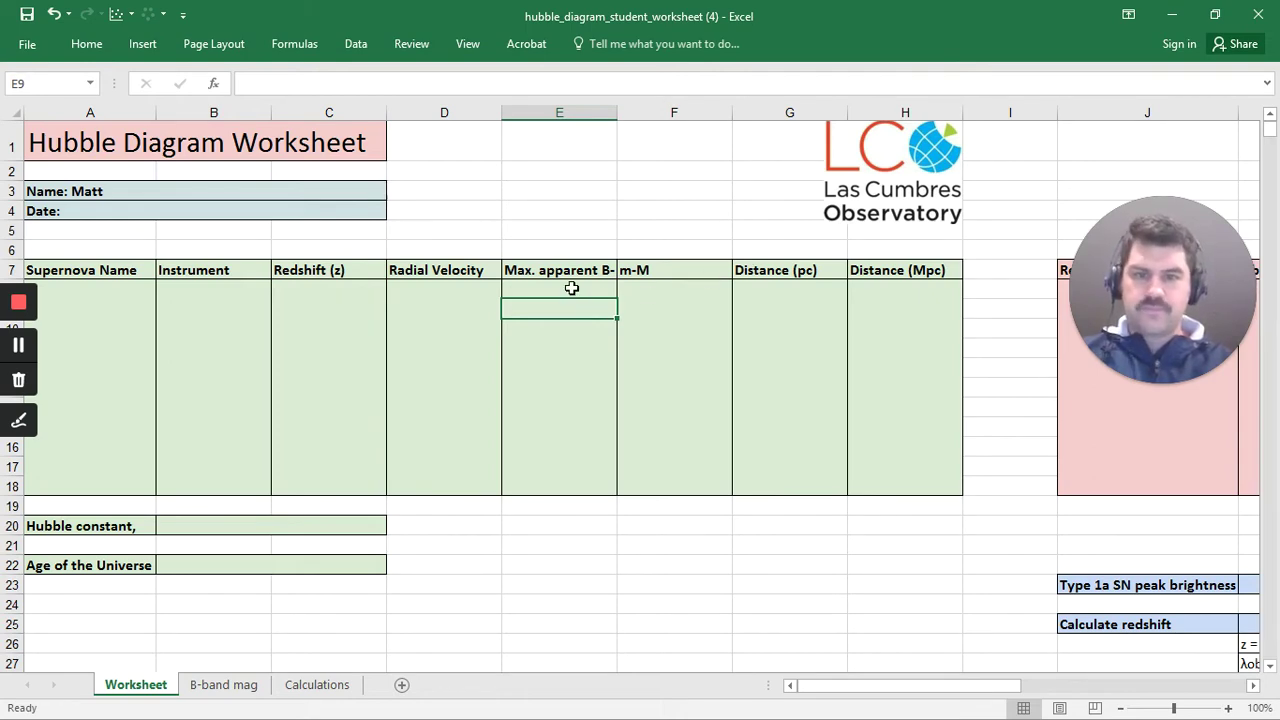
key(Tab)
key(Up)
key(Tab)
key(shift+Tab)
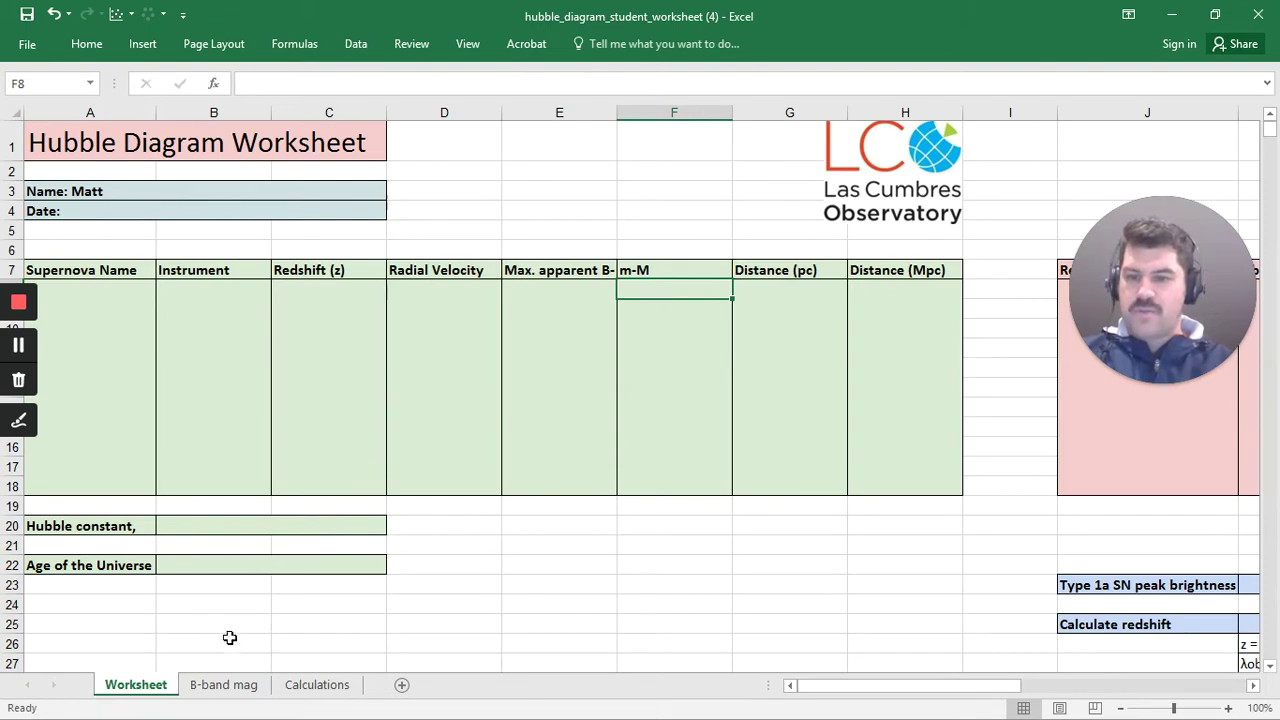
Step: Switch to the Calculations sheet and inspect the redshift and radial velocity formulas in C8 and D8
click(316, 685)
scroll(131, 200, up, 1)
scroll(131, 200, down, 1)
scroll(10, 140, up, 1)
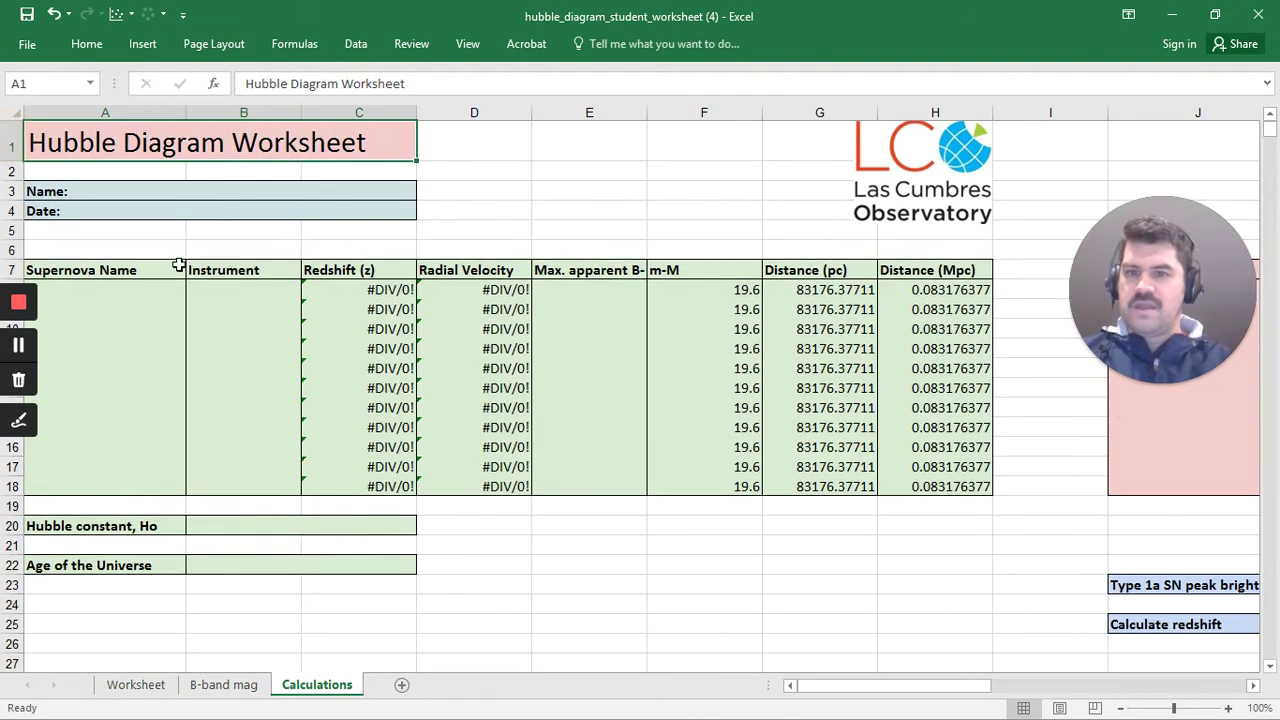
click(349, 294)
click(490, 305)
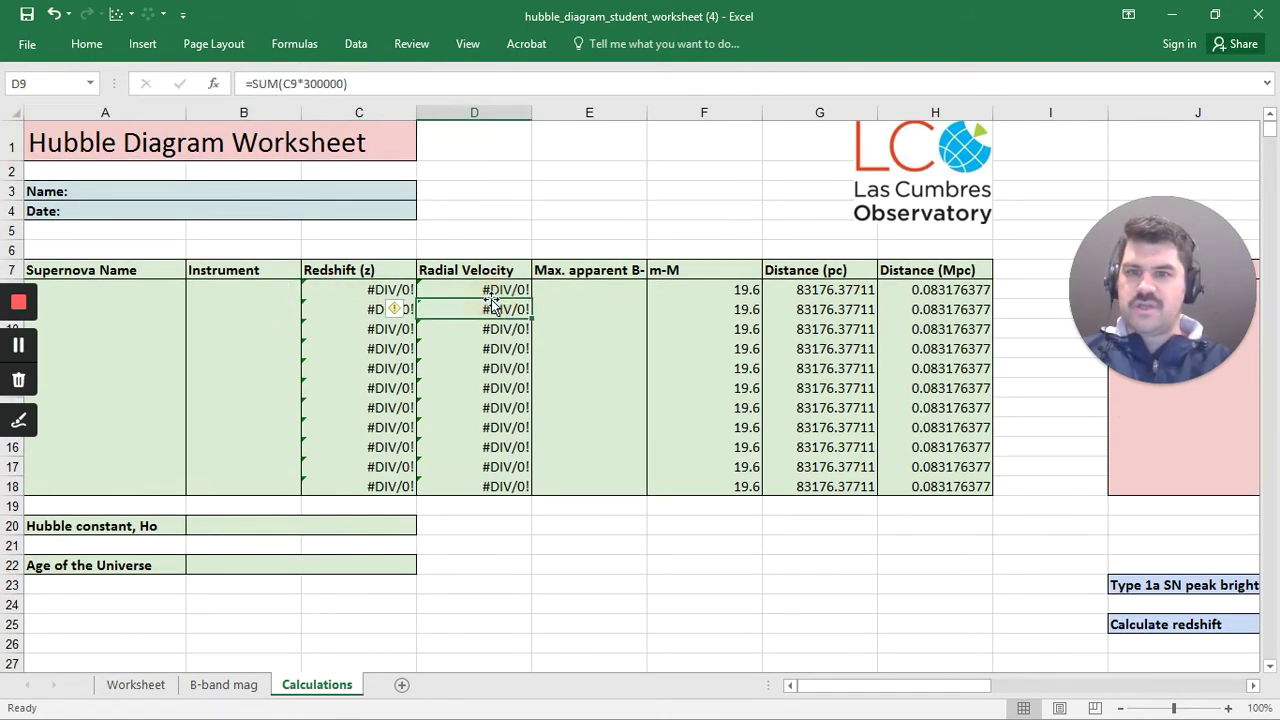
click(453, 279)
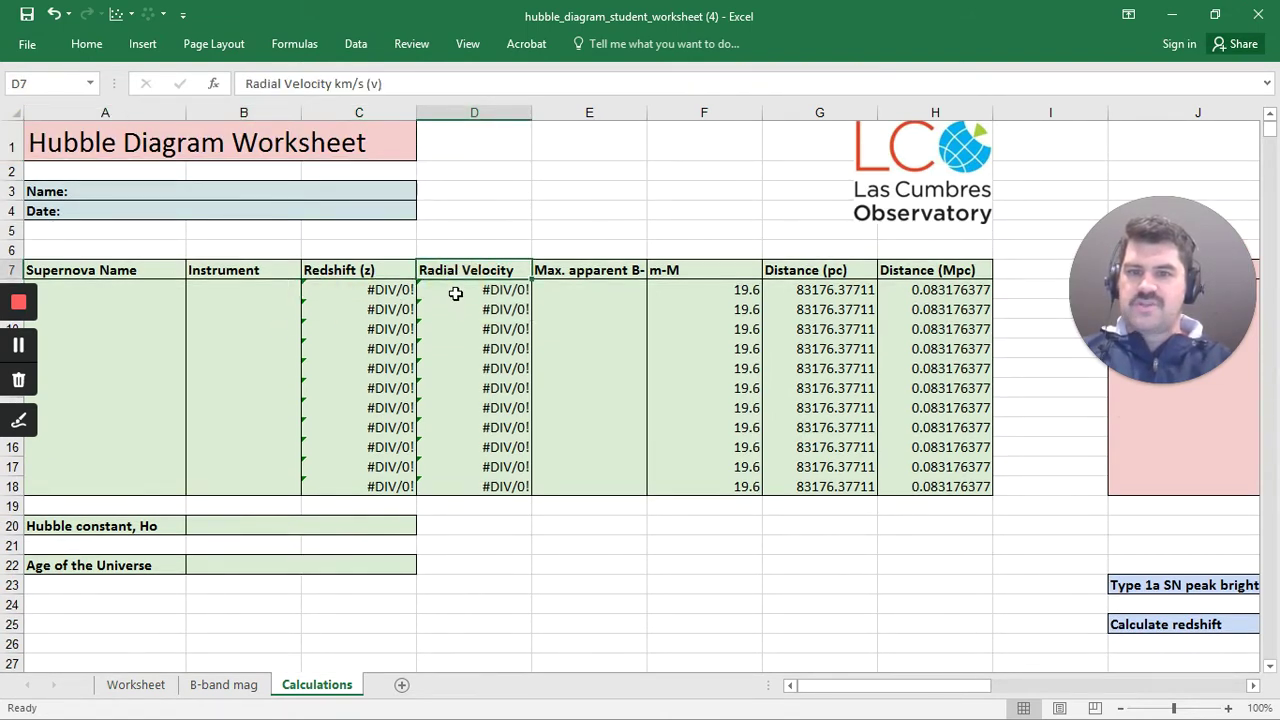
click(455, 293)
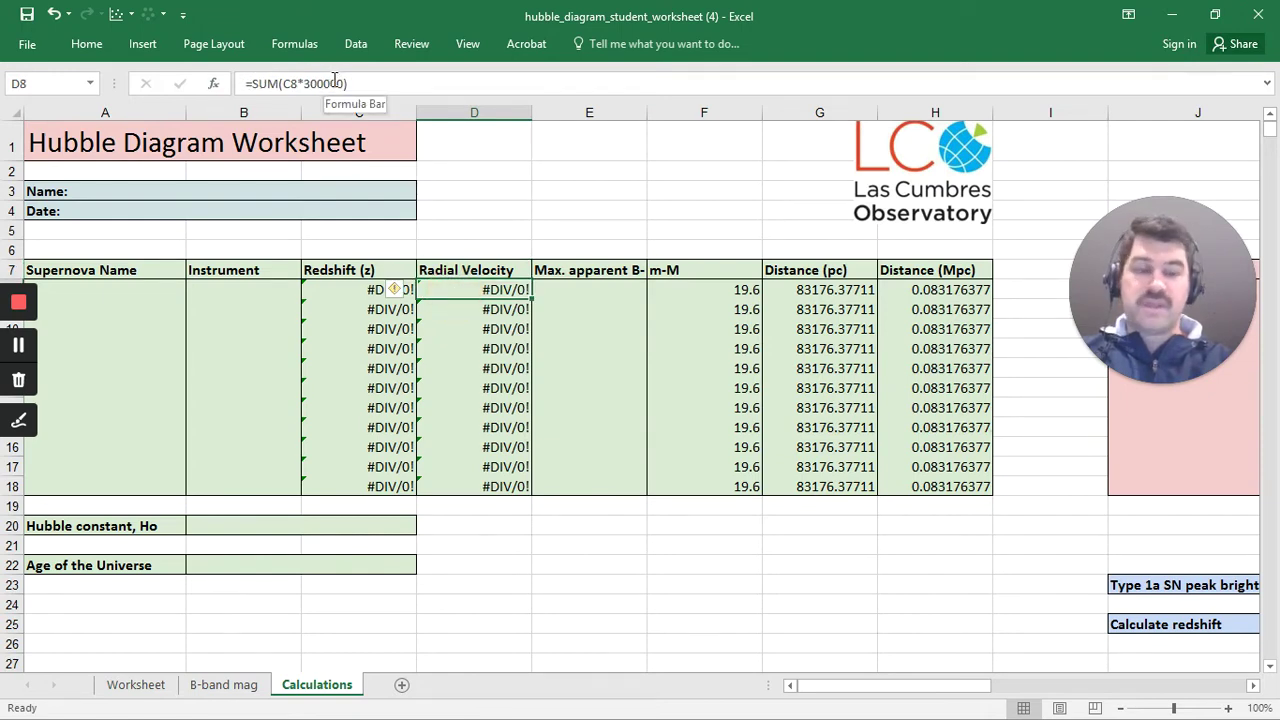
Step: Step across row 8 from A8 to H8, checking the m-M, parsec and megaparsec formulas
click(132, 286)
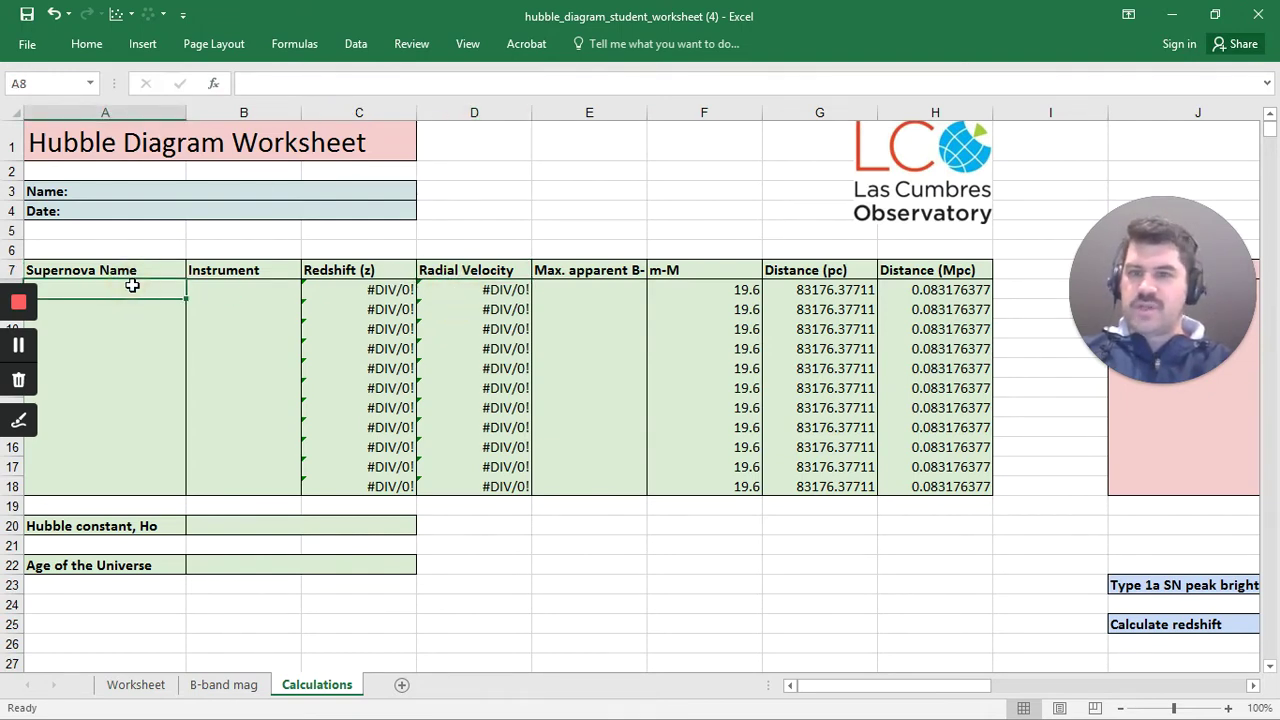
click(216, 288)
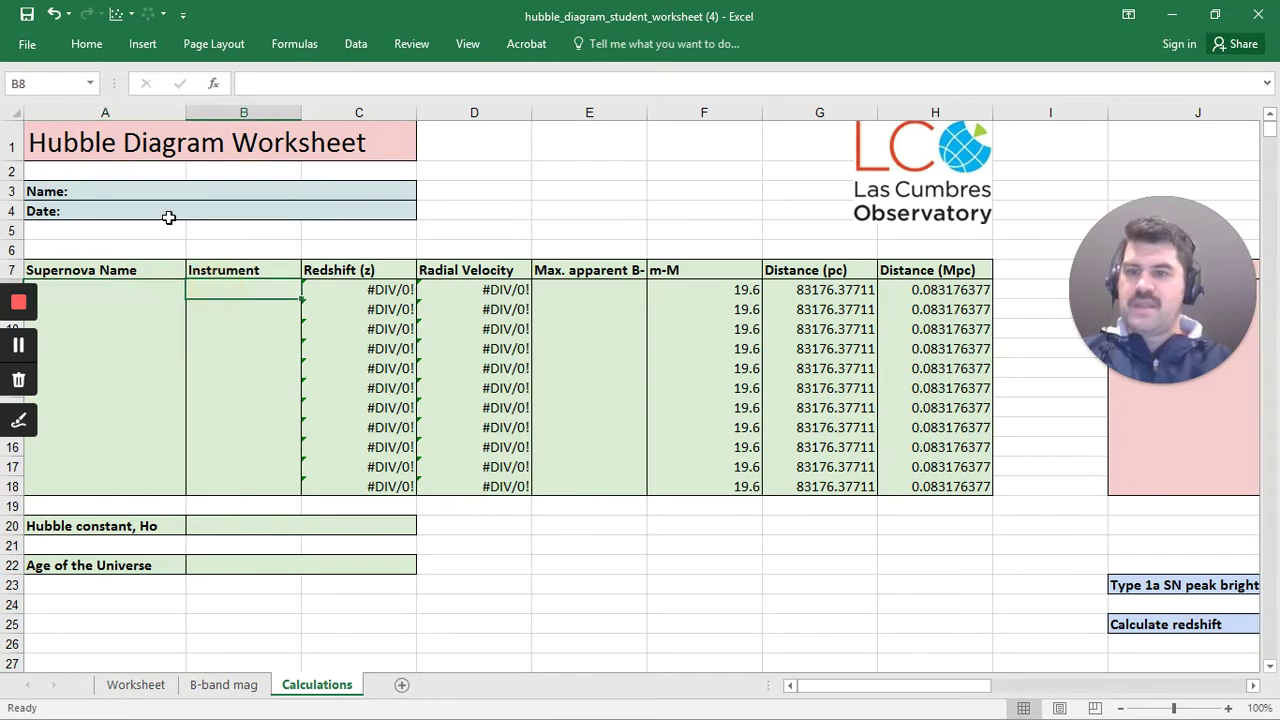
click(354, 288)
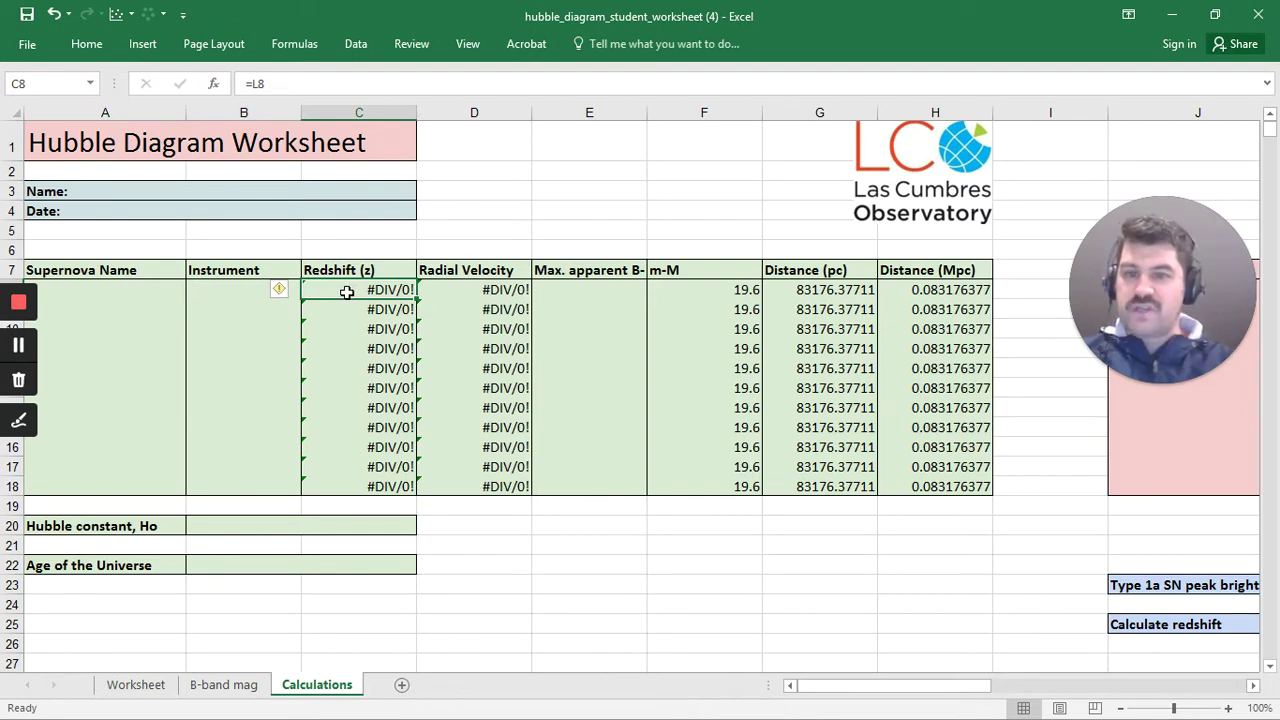
click(506, 289)
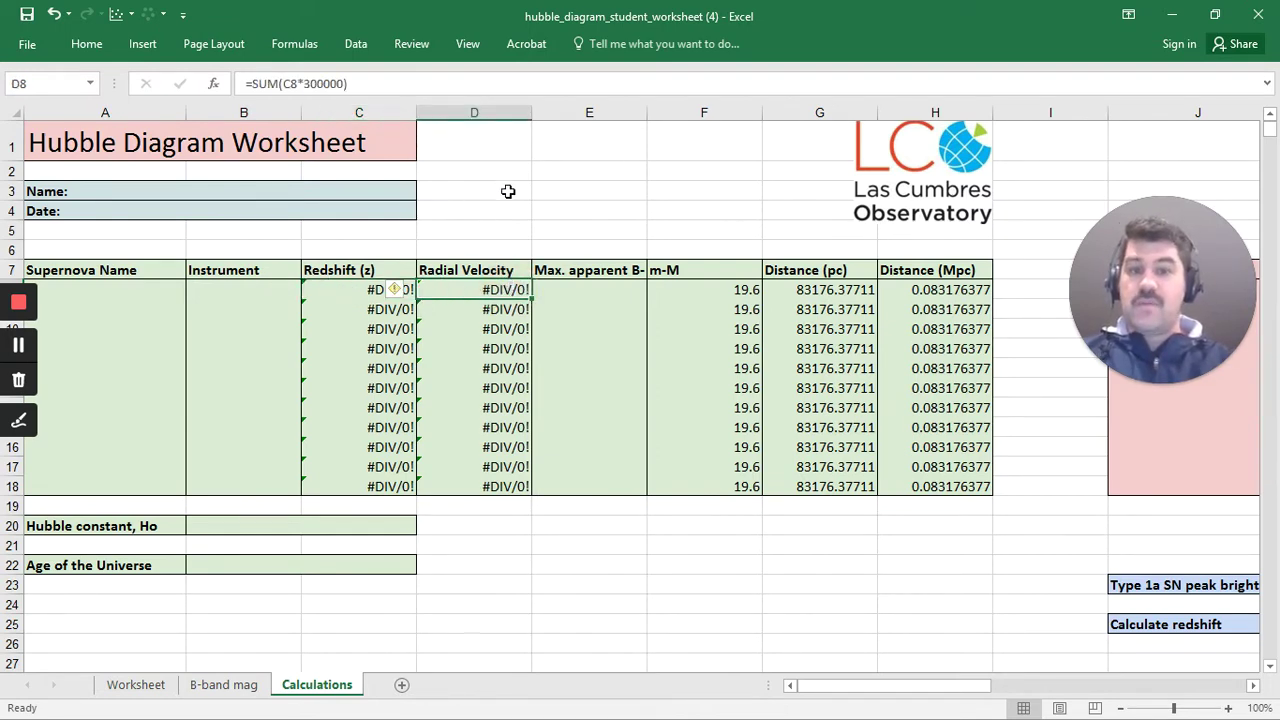
click(585, 292)
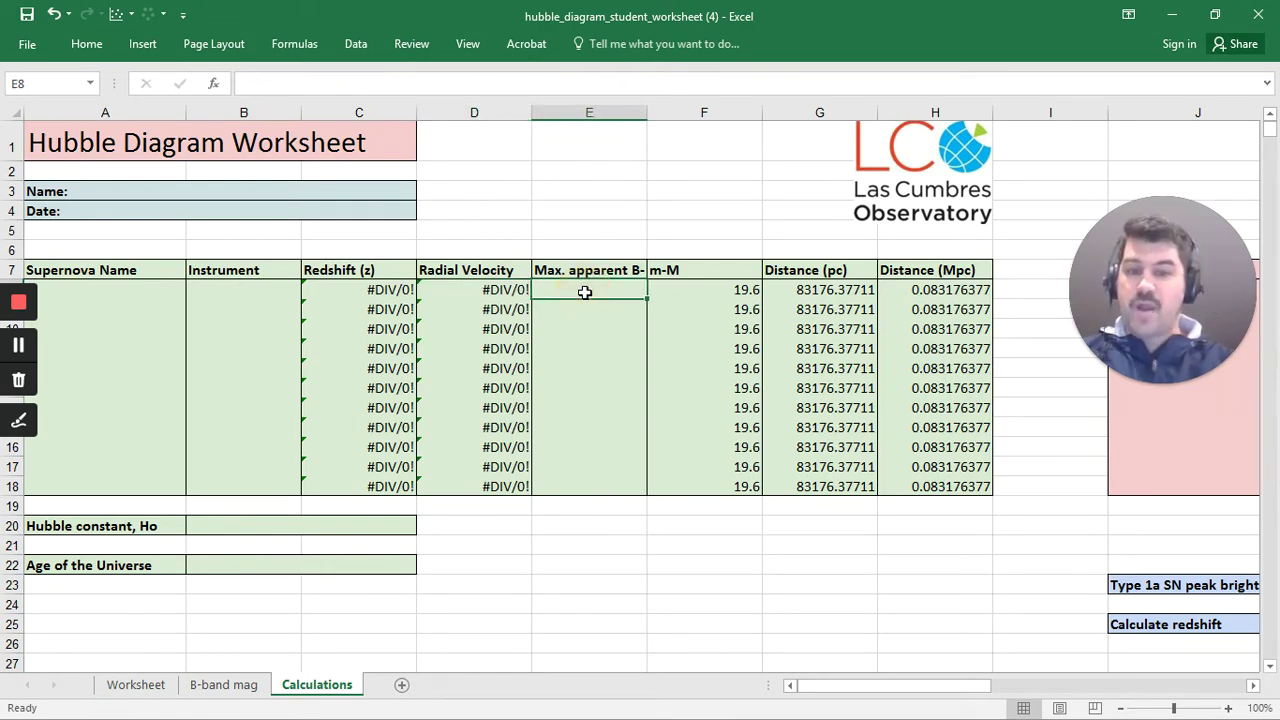
click(670, 289)
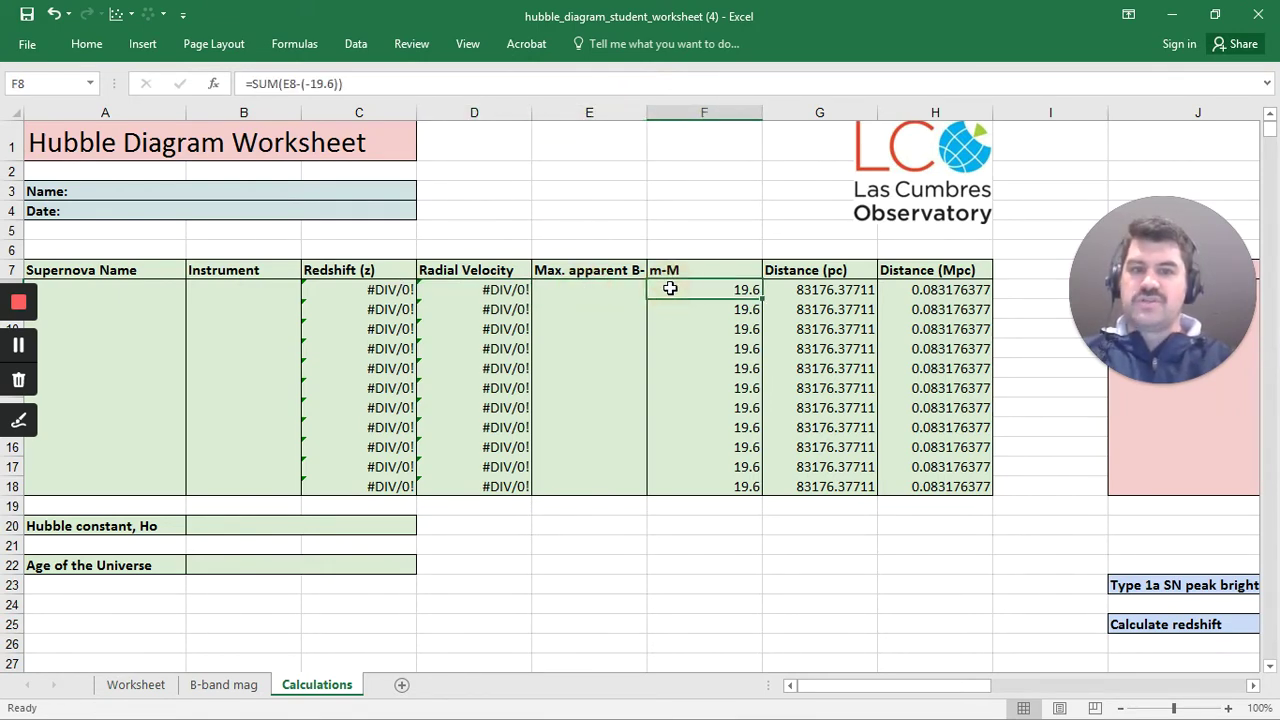
click(795, 291)
click(895, 290)
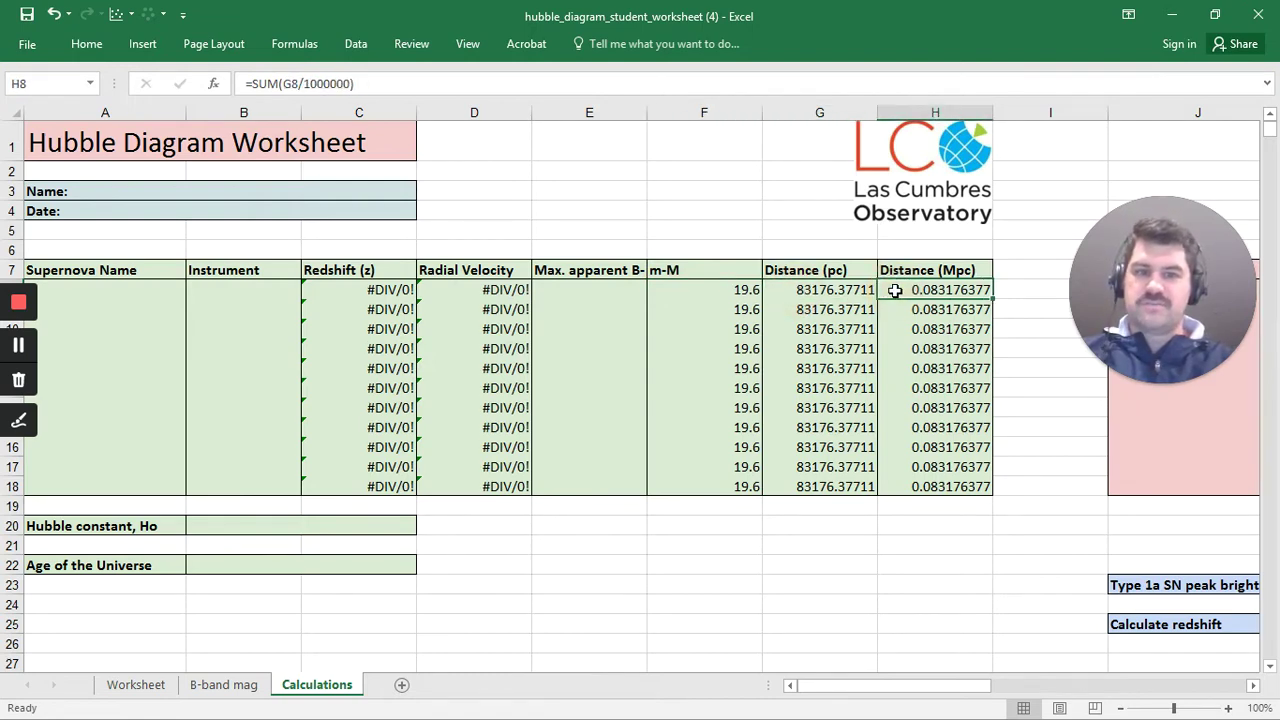
click(830, 304)
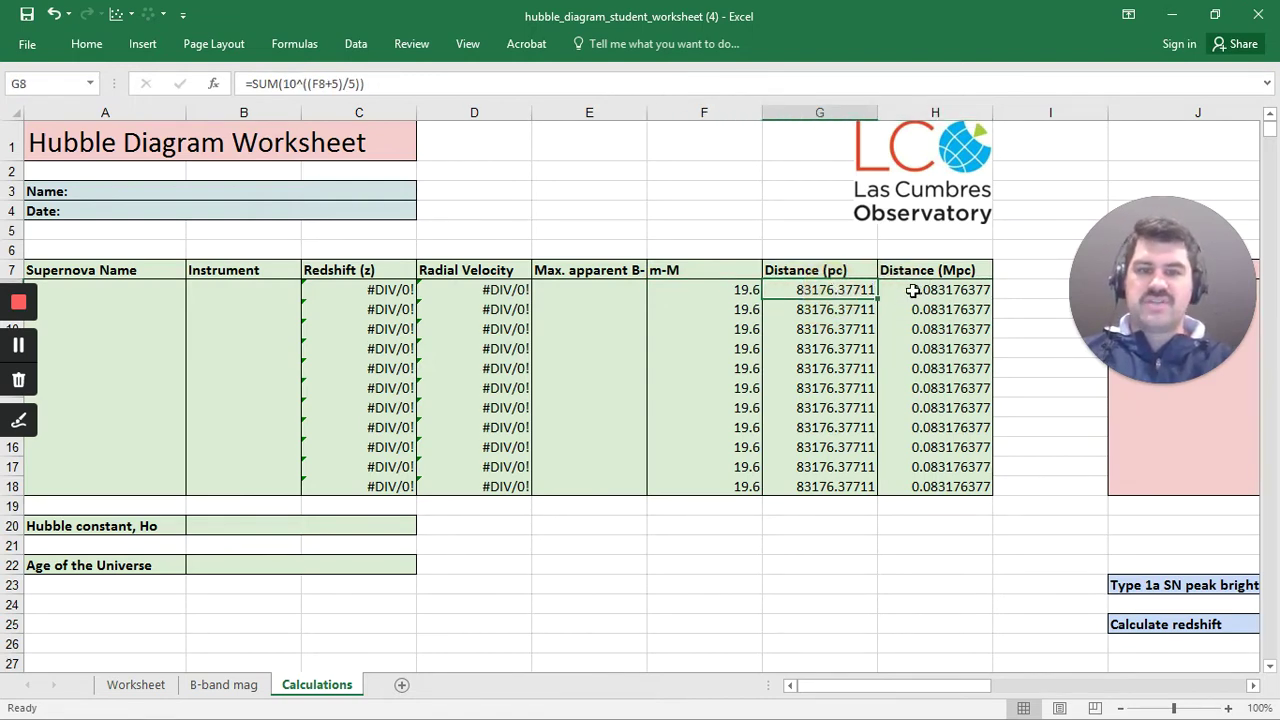
click(910, 290)
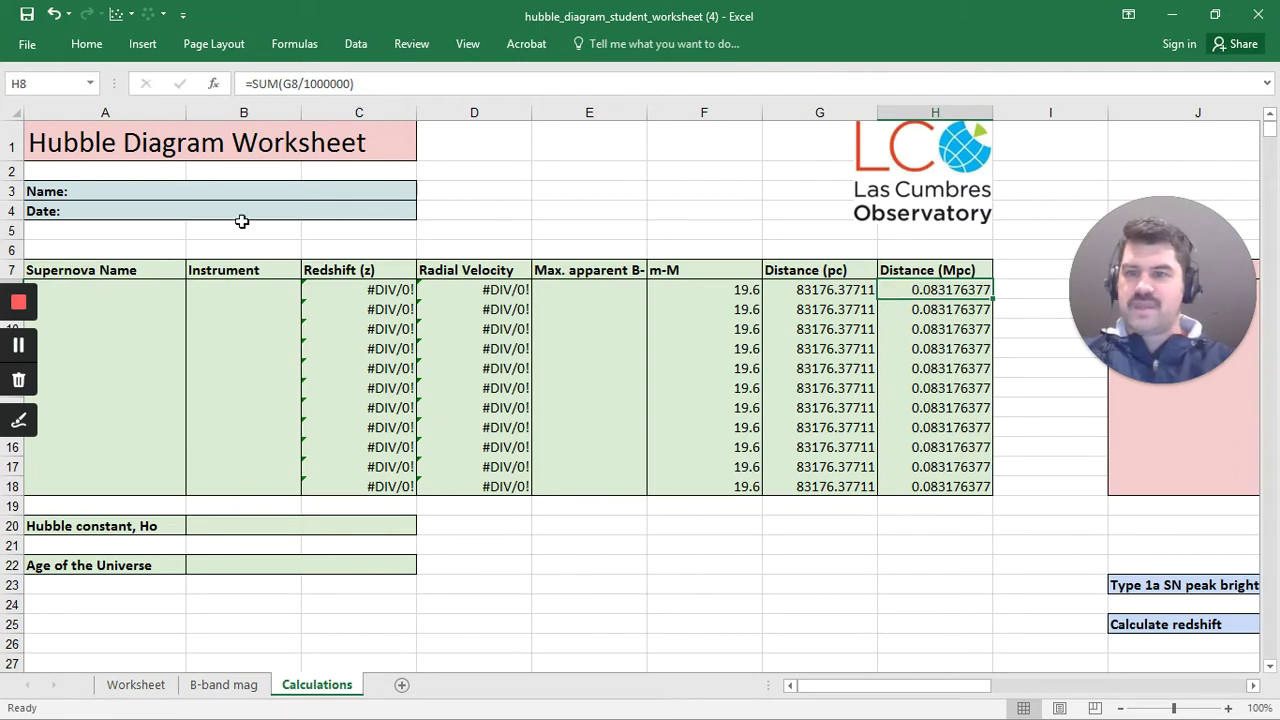
Step: Type the student's name after 'Name:' in cell A3 and commit it
double_click(200, 192)
text(matt)
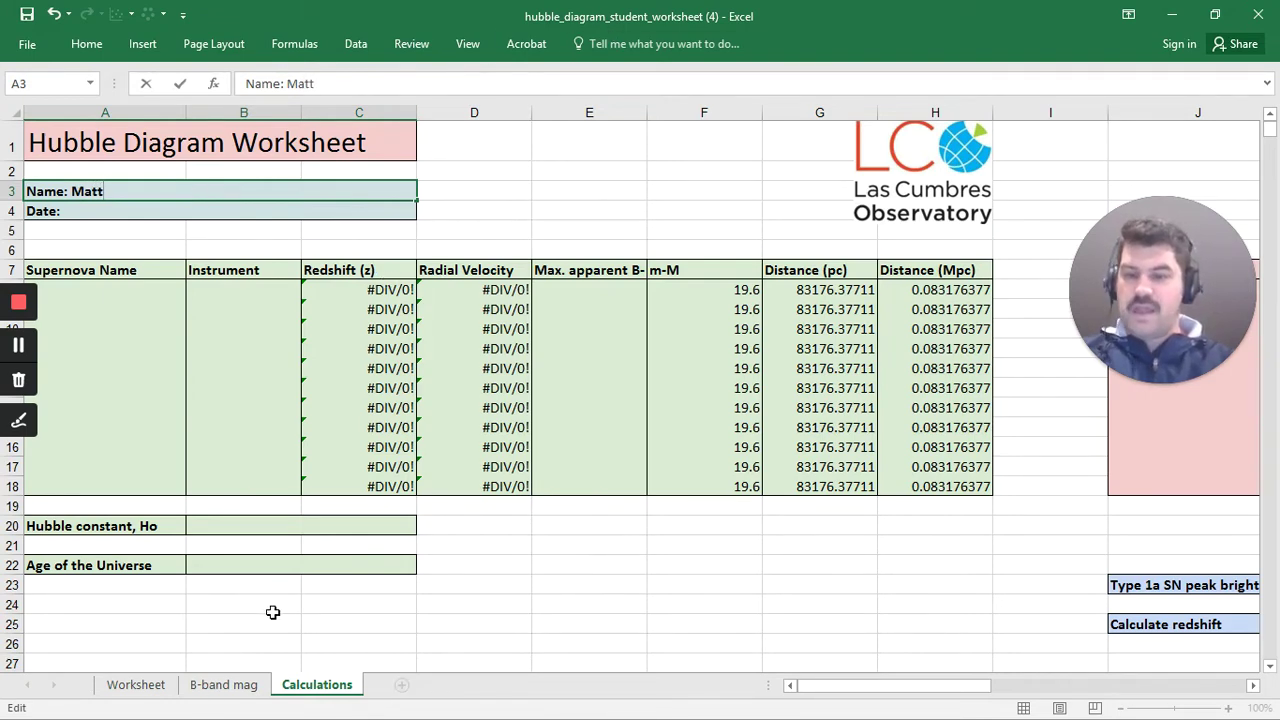
key(Return)
key(super)
mouse_move(264, 701)
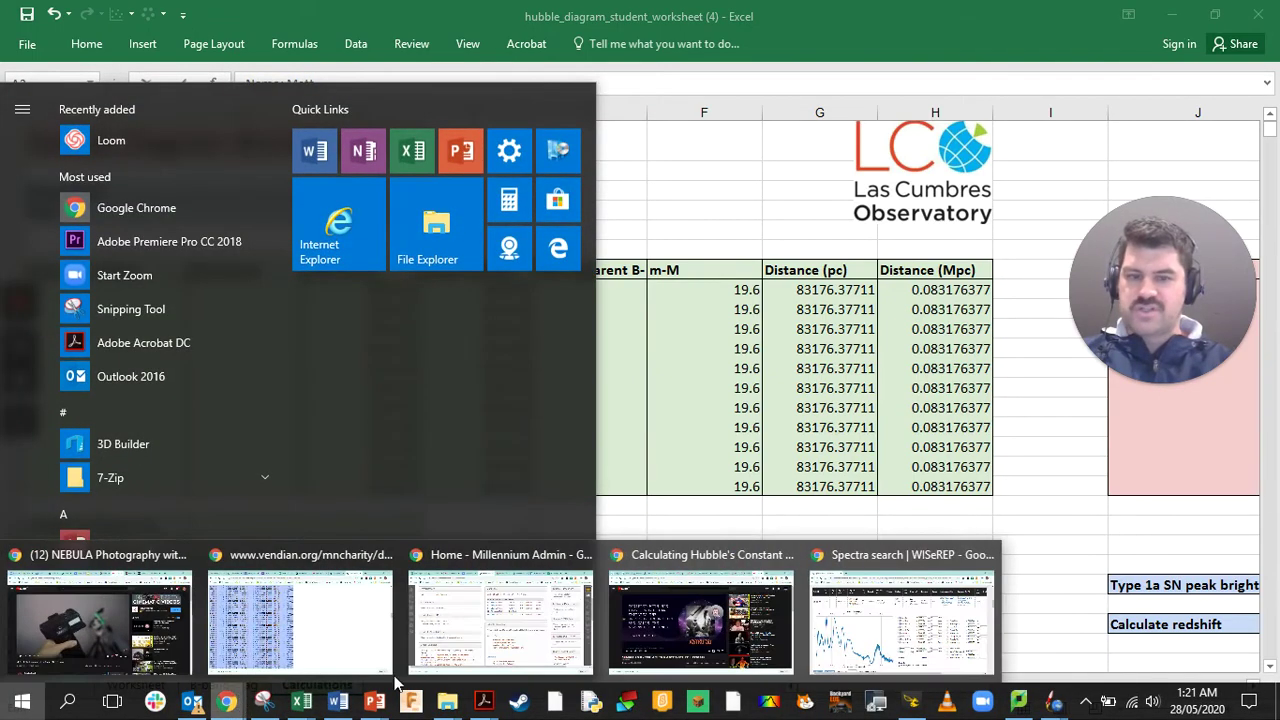
Step: Copy SN 2019vsa from the WISeREP results and paste it into the Supernova Name cell A8
click(862, 622)
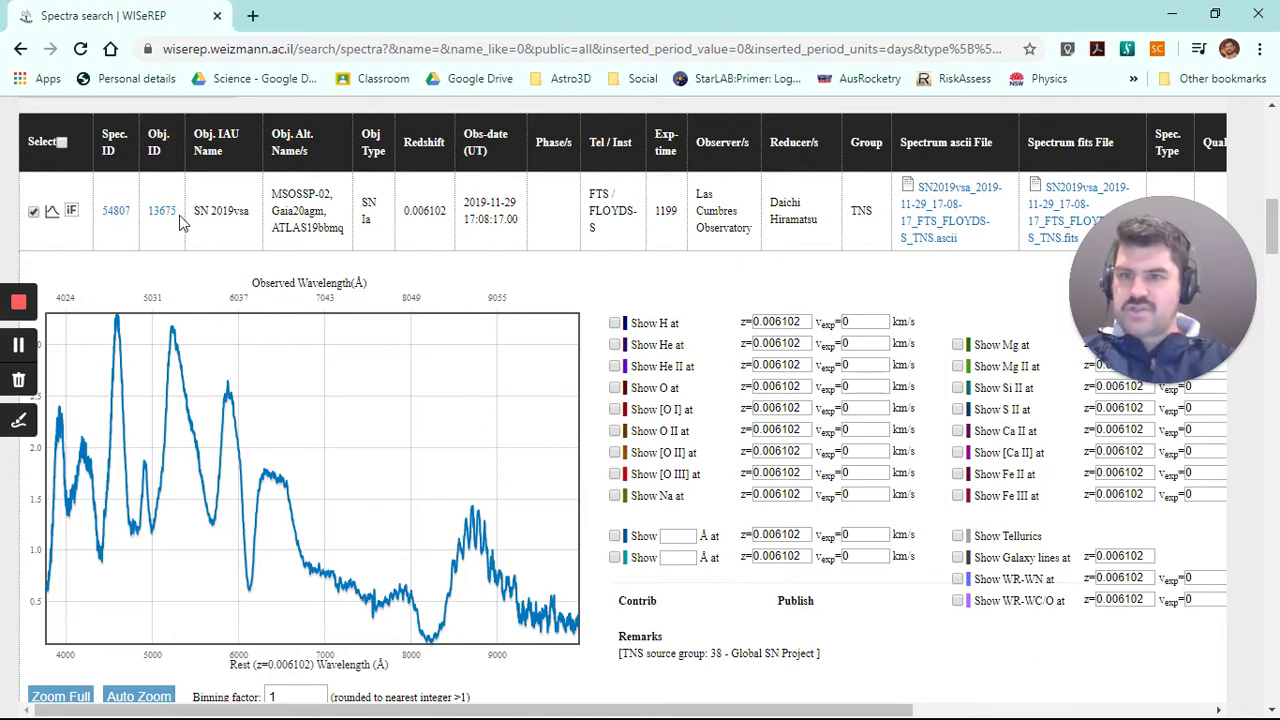
drag(197, 218, 246, 212)
key(ctrl+c)
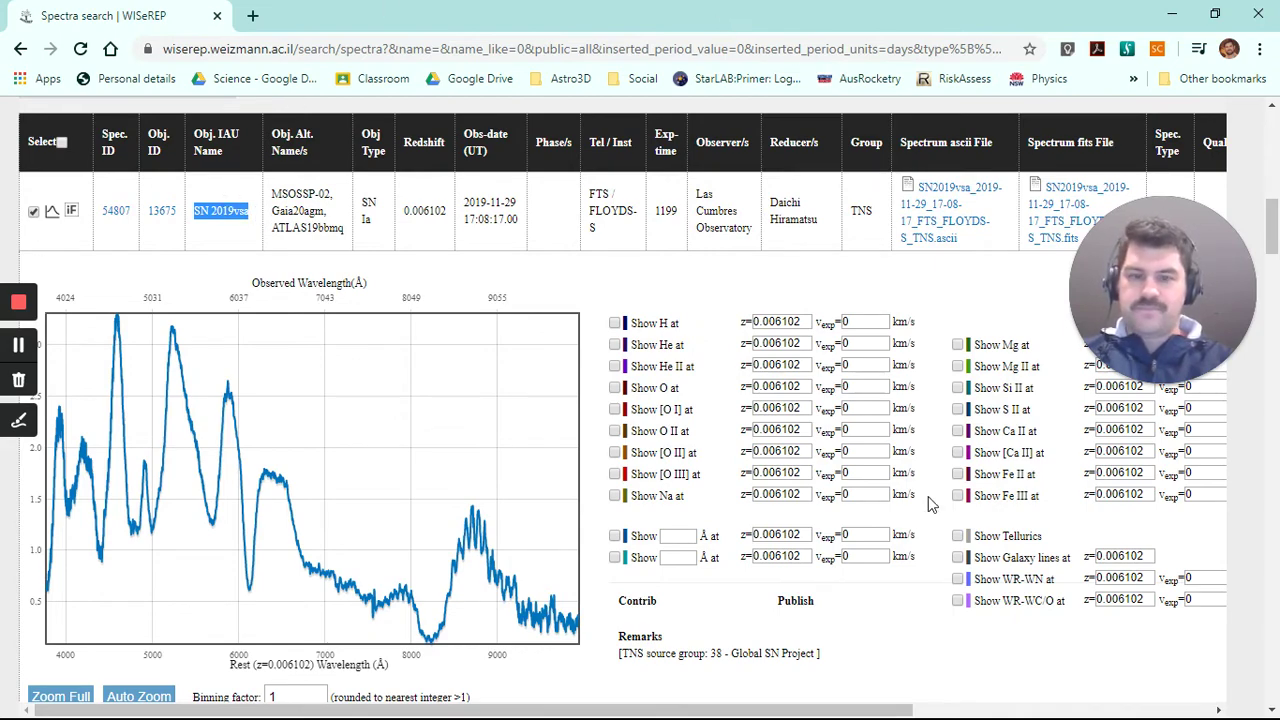
key(super+Tab)
click(416, 125)
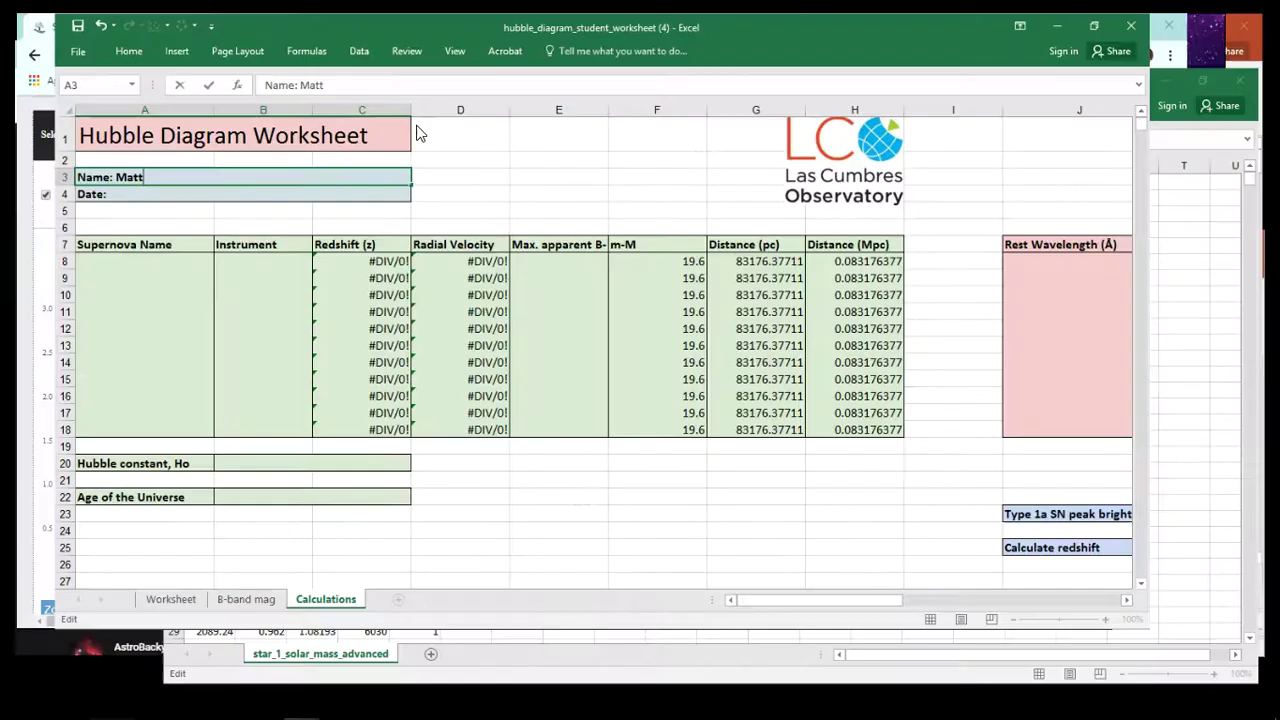
click(147, 287)
key(ctrl+v)
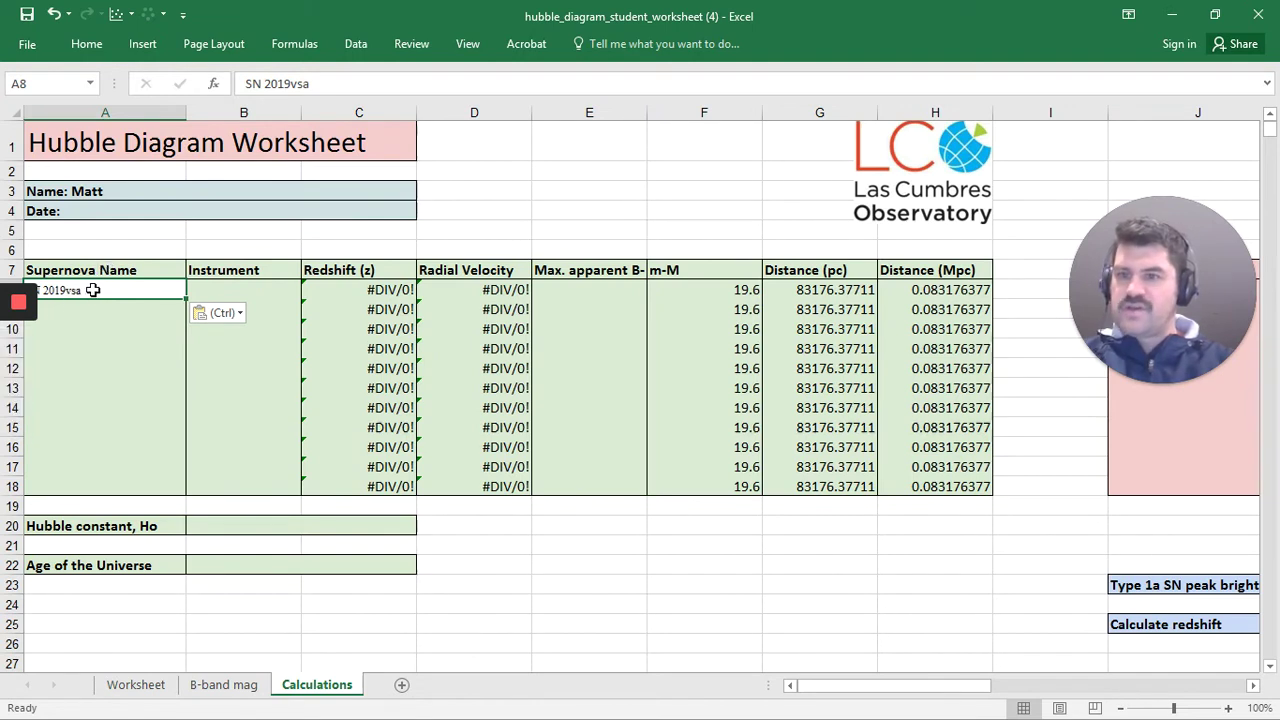
click(200, 288)
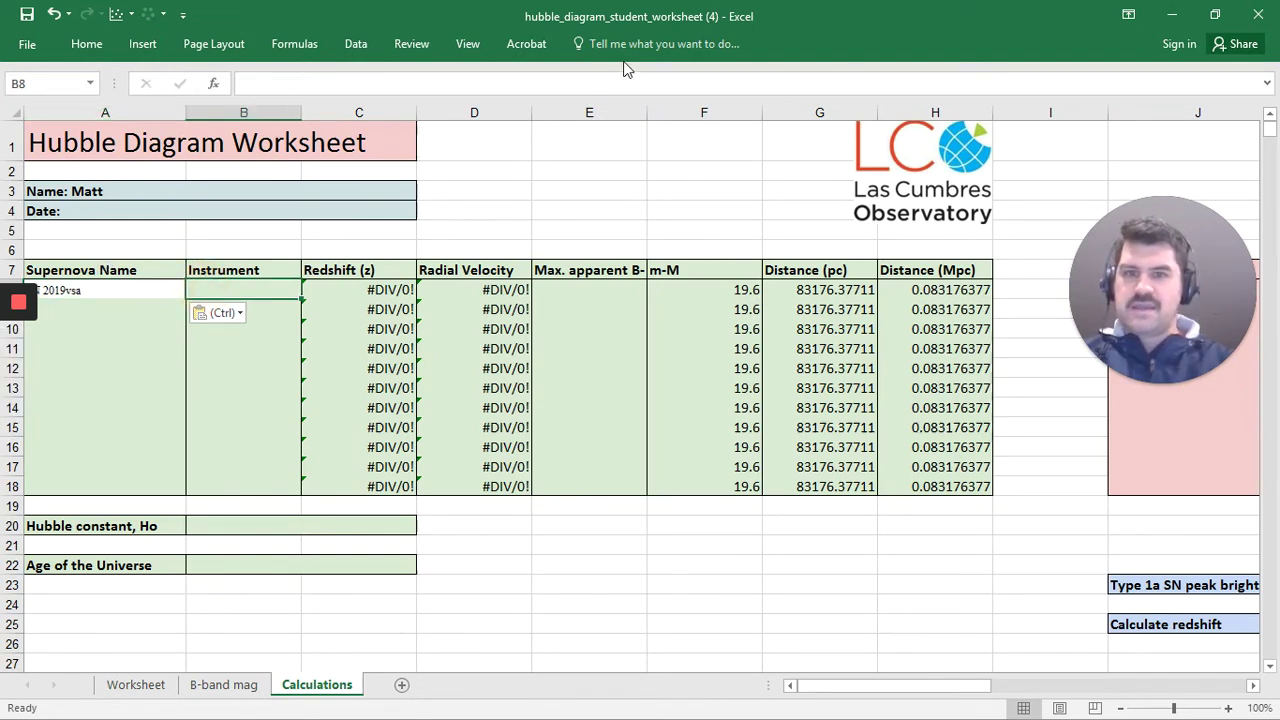
Step: Copy FTS / FLOYDS-S from WISeREP's Tel / Inst column into B8 and fill it down to B18
key(alt+Tab)
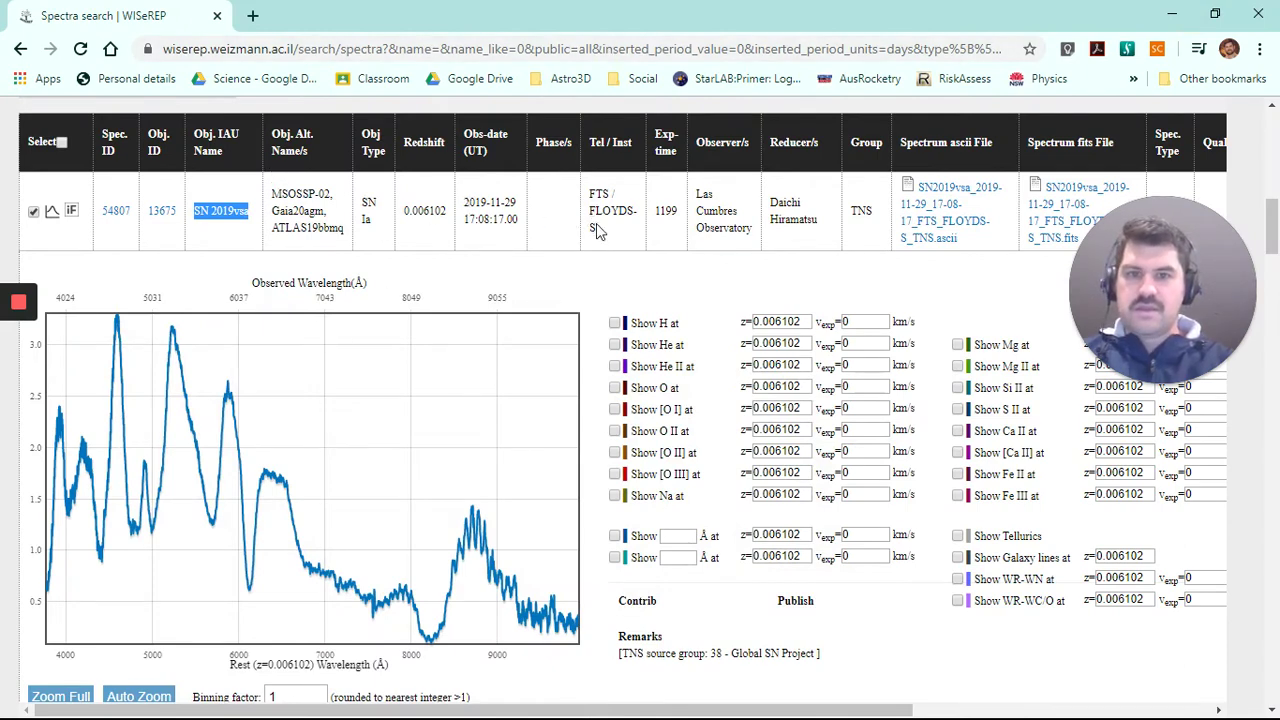
drag(597, 230, 590, 205)
key(ctrl+c)
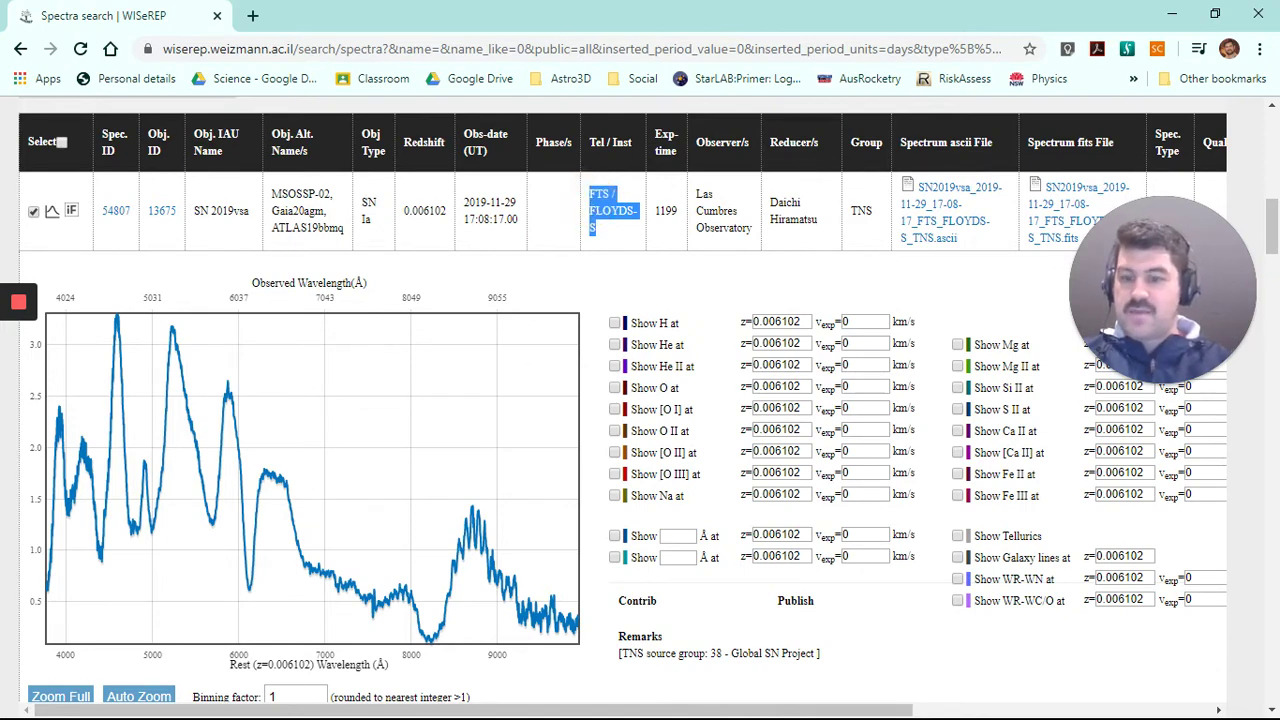
key(super+Tab)
key(super+s)
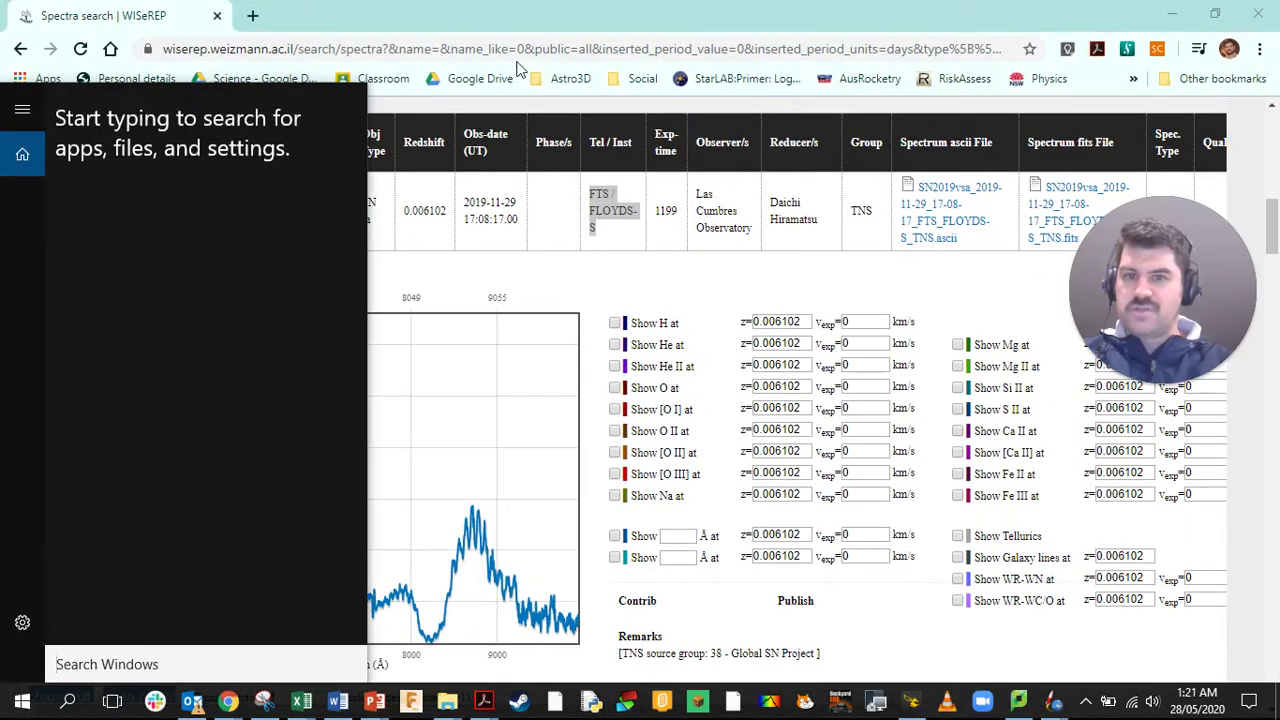
click(1172, 16)
click(1172, 16)
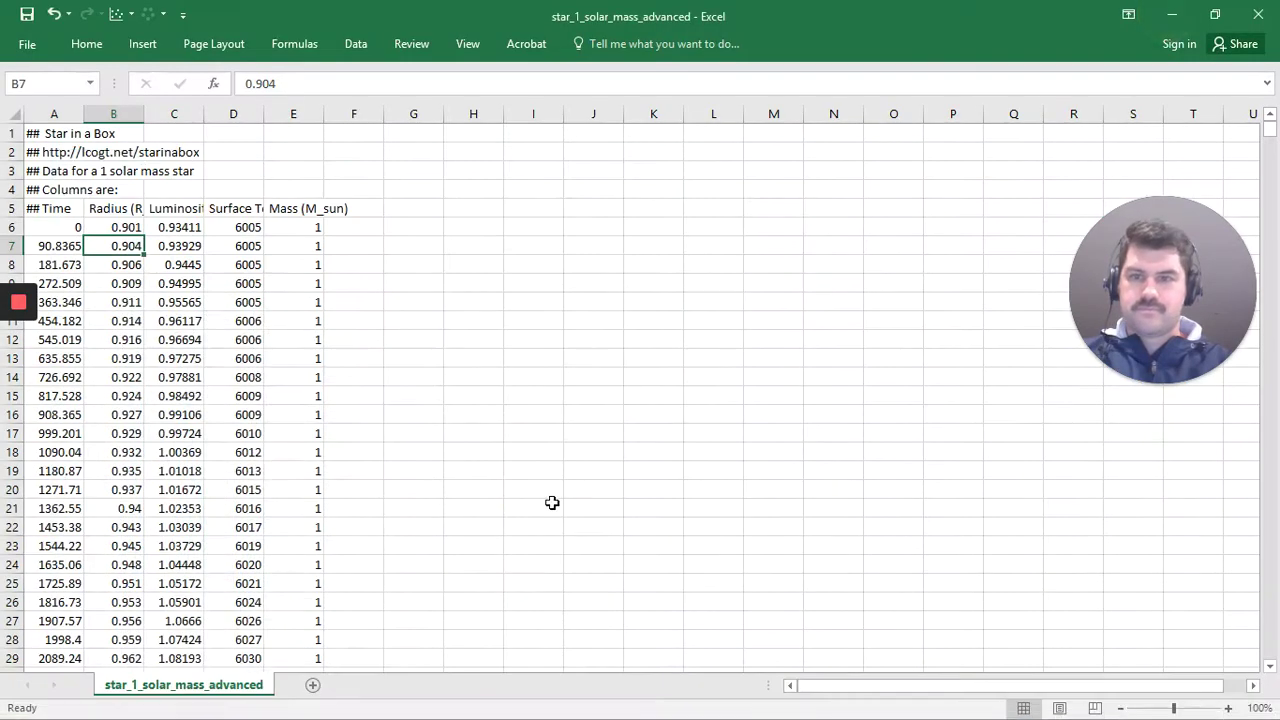
key(alt+Tab)
key(ctrl+v)
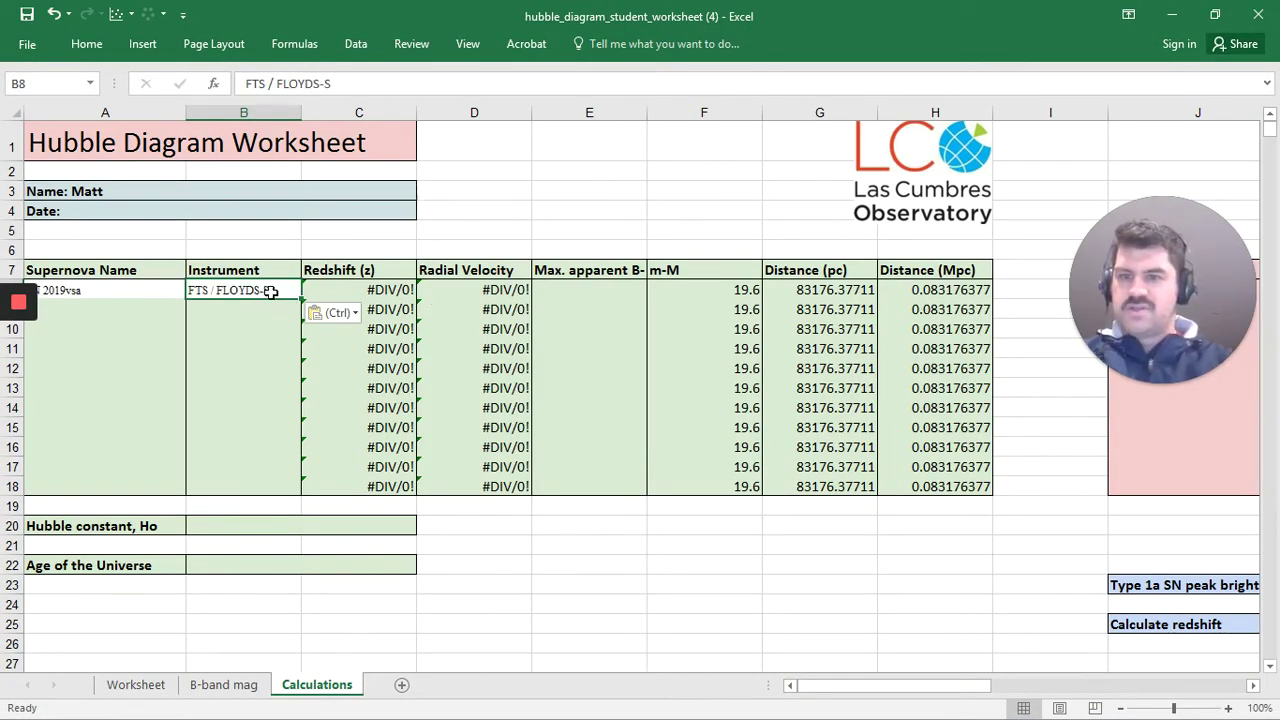
drag(302, 297, 310, 502)
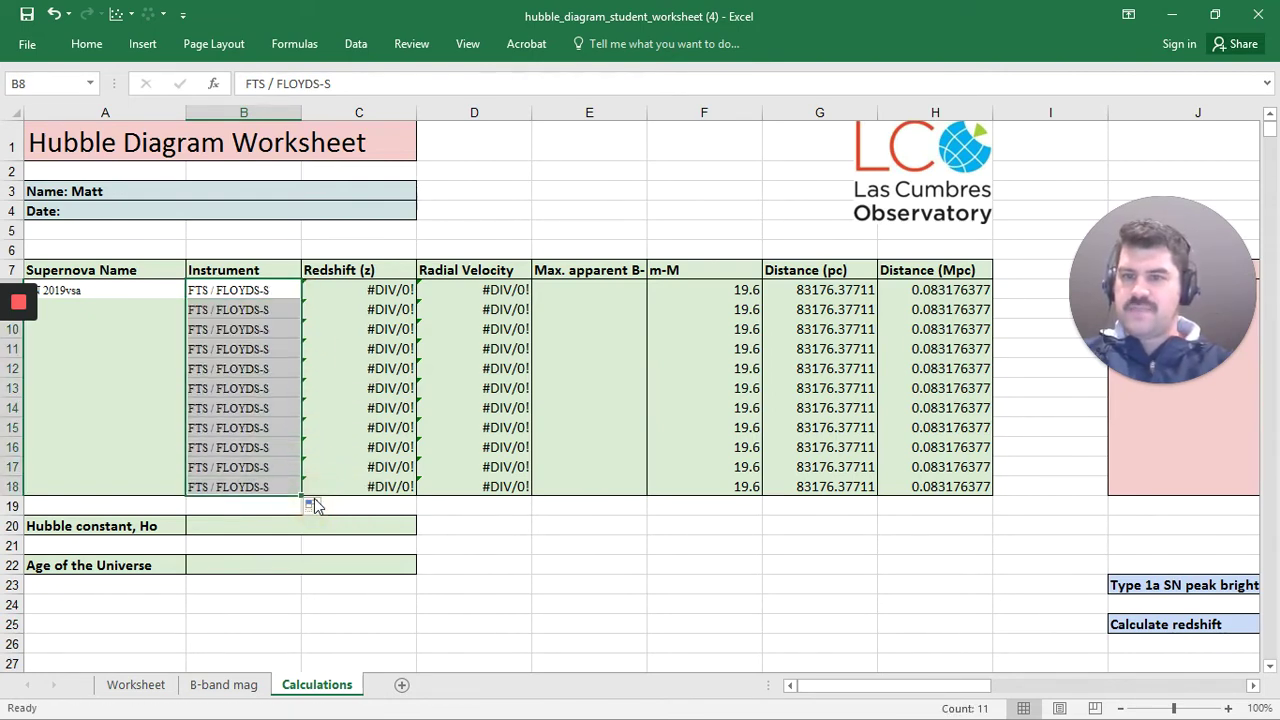
click(110, 289)
Step: Snap Excel to the left half of the screen and WISeREP to the right half
click(364, 292)
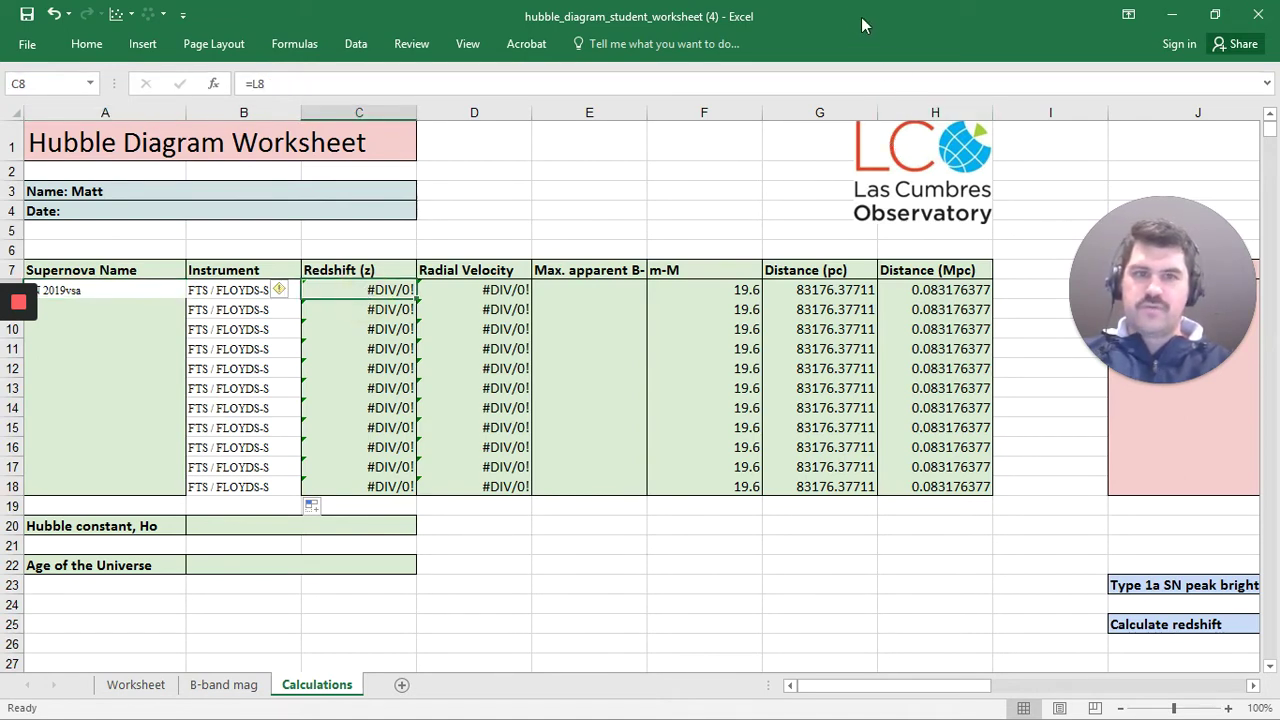
drag(861, 17, 0, 340)
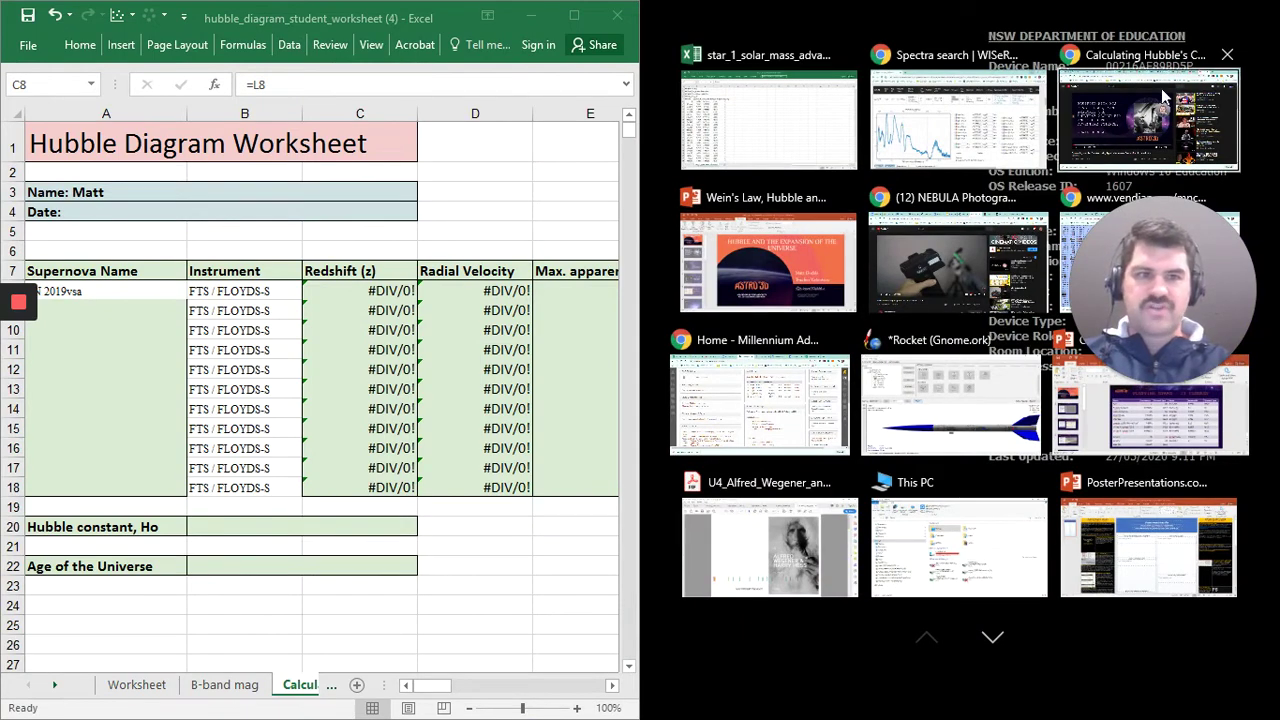
click(990, 121)
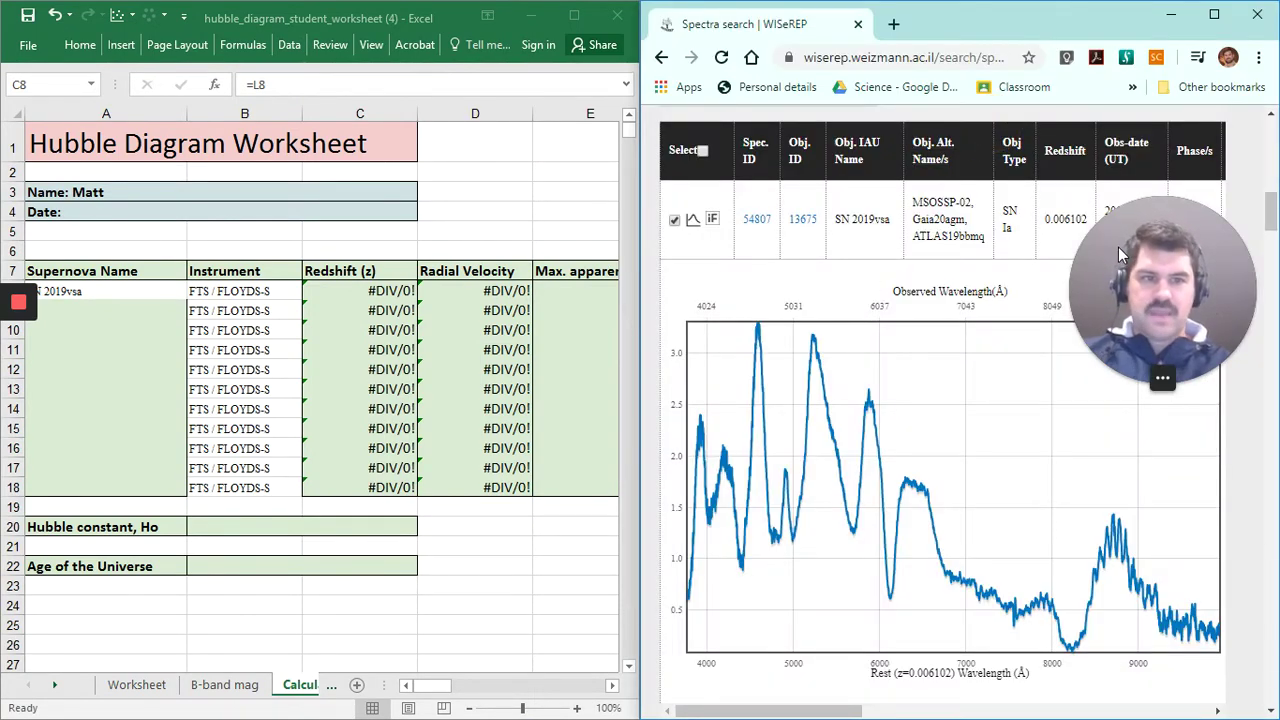
drag(1122, 258, 1122, 505)
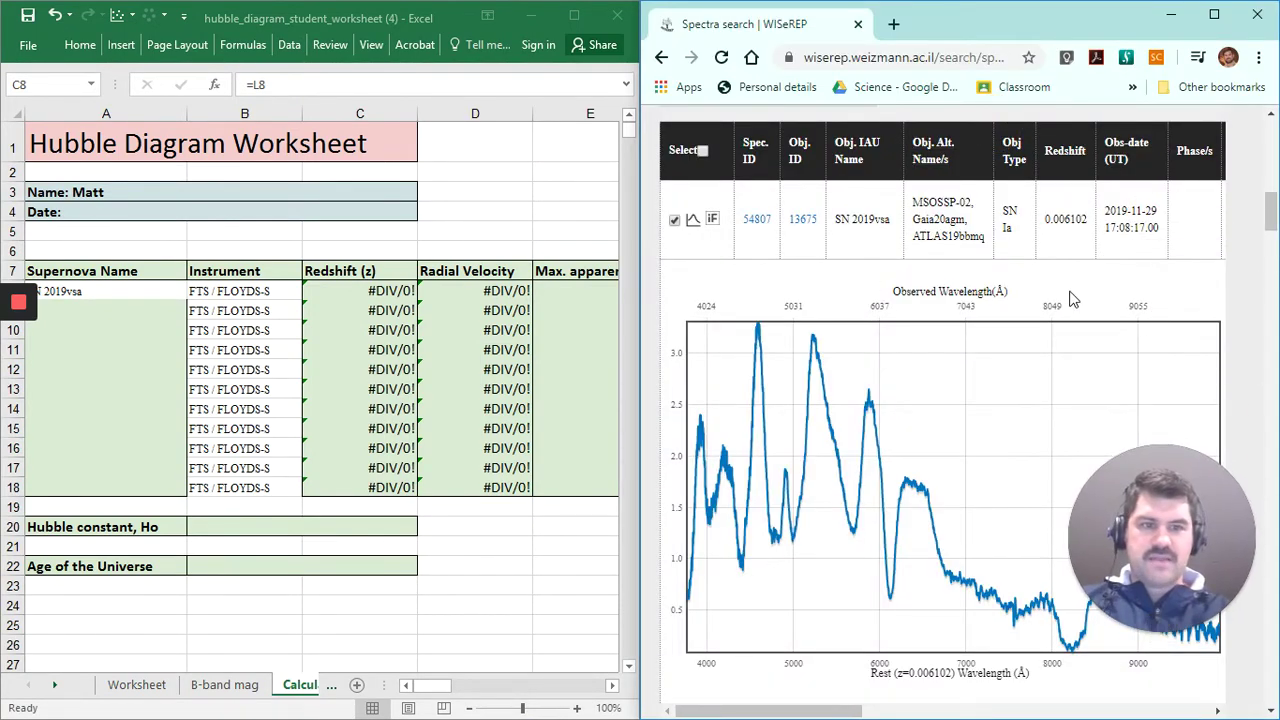
Step: Paste redshift 0.006102 from WISeREP into C8, giving radial velocity 1830.6 in D8
double_click(1077, 220)
key(ctrl+c)
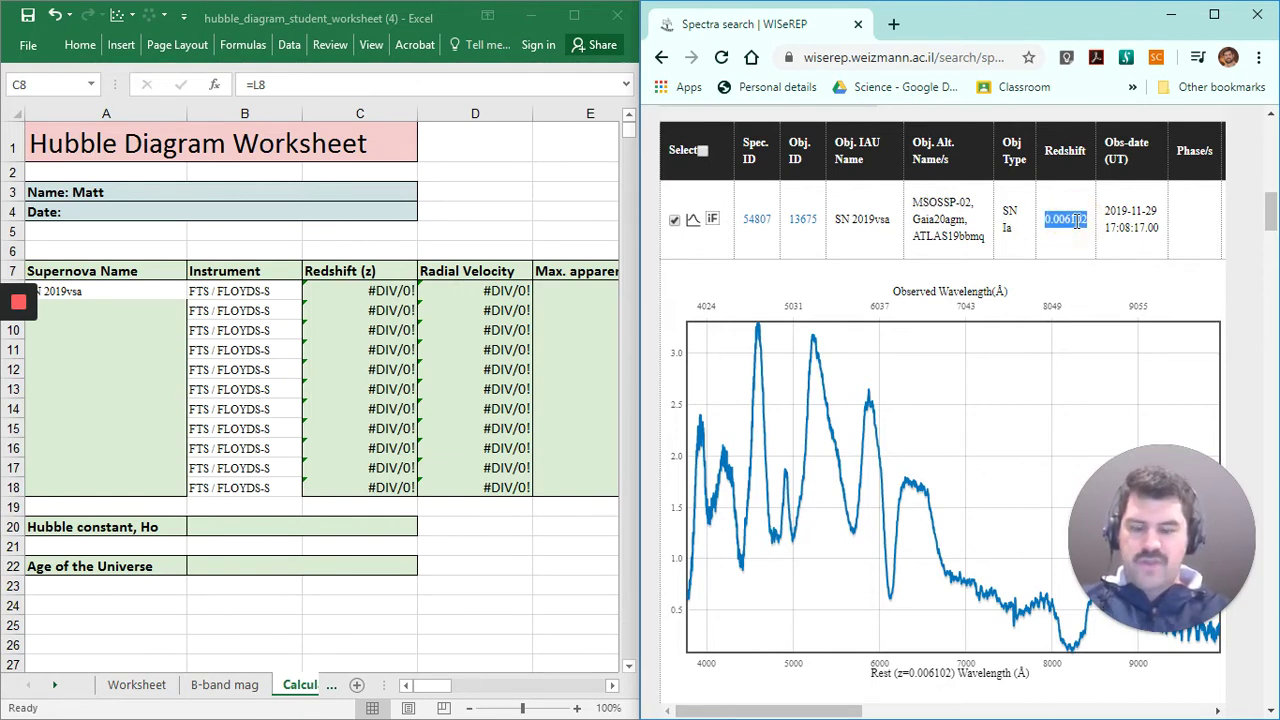
click(355, 291)
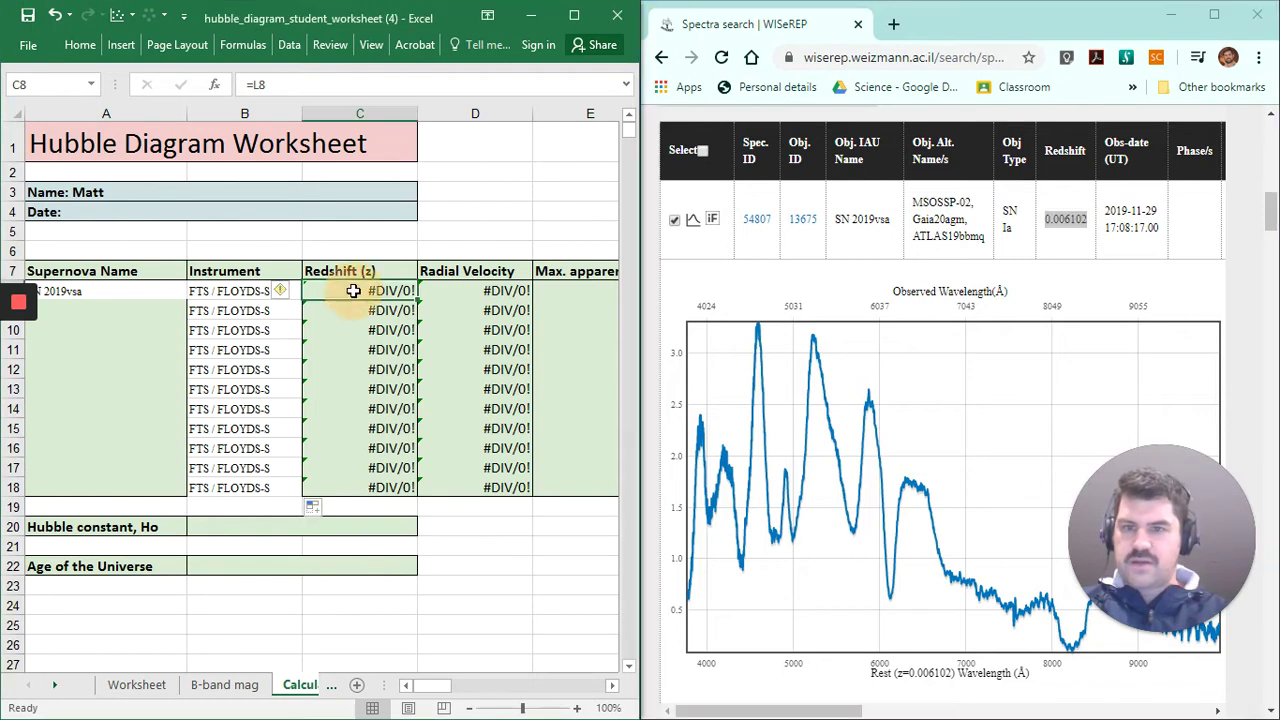
key(ctrl+v)
scroll(505, 305, right, 1)
scroll(540, 280, left, 1)
click(550, 290)
click(479, 296)
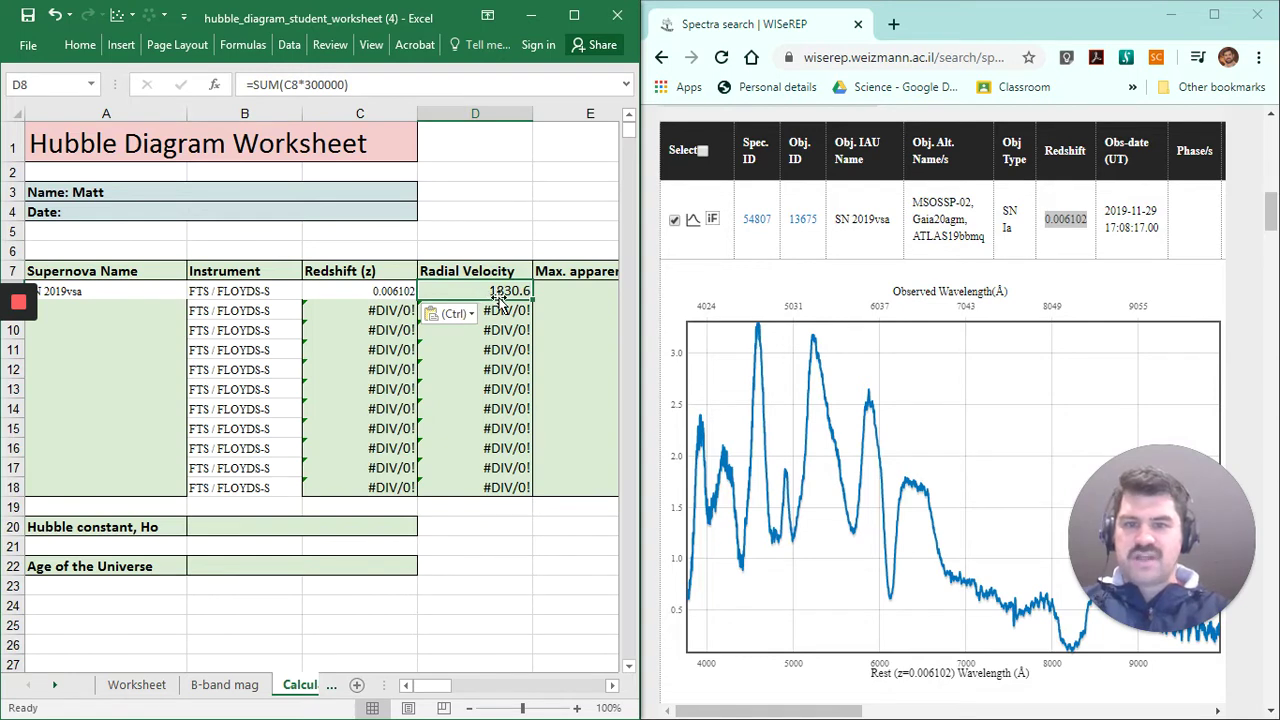
click(575, 288)
Step: Paste another copied WISeREP value into the sheet, reselect SN 2019vsa, and return to the Finding Redshift instructions
double_click(866, 218)
key(ctrl+c)
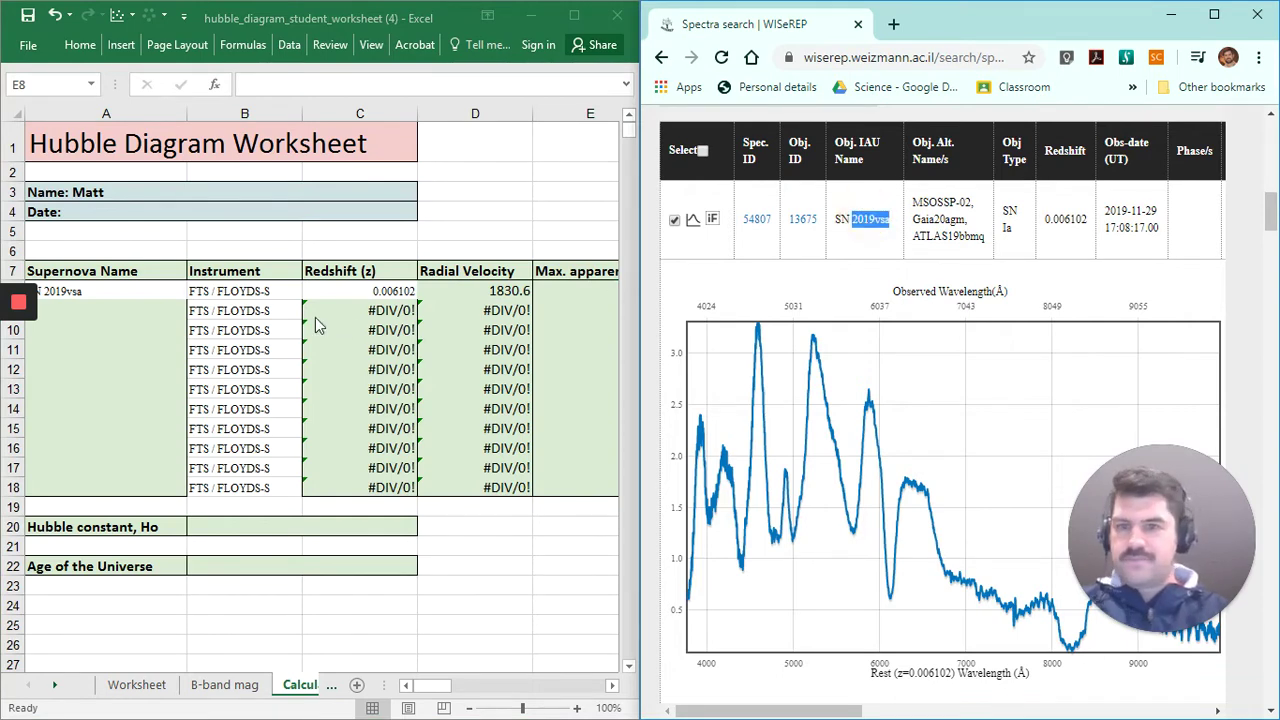
click(549, 291)
key(ctrl+v)
scroll(1145, 197, right, 5)
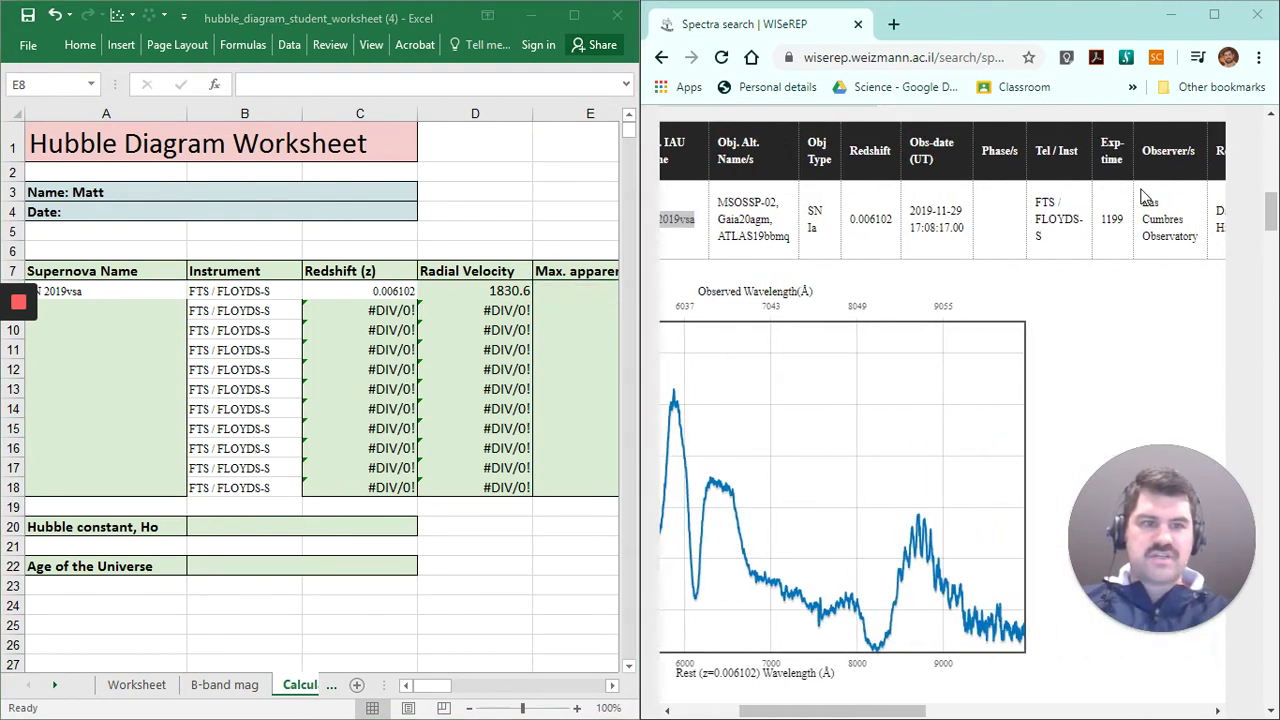
scroll(1022, 276, left, 3)
scroll(1022, 276, left, 5)
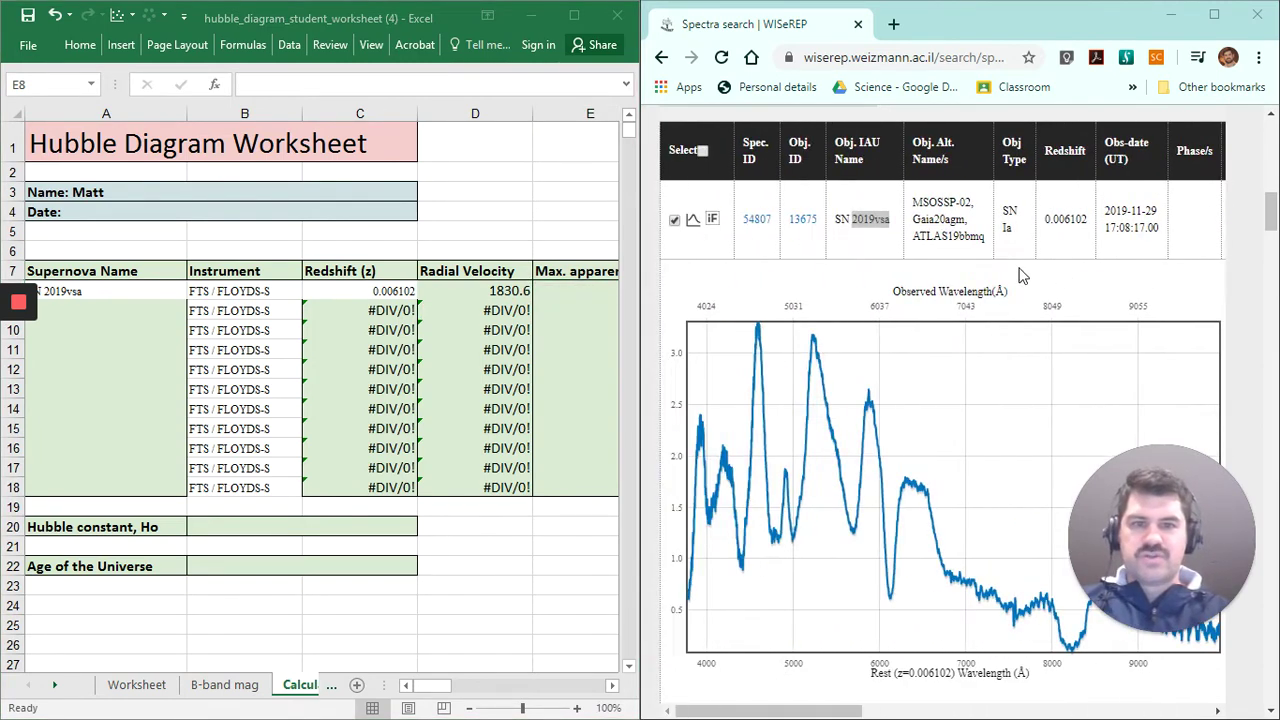
click(843, 219)
drag(843, 219, 886, 222)
click(661, 57)
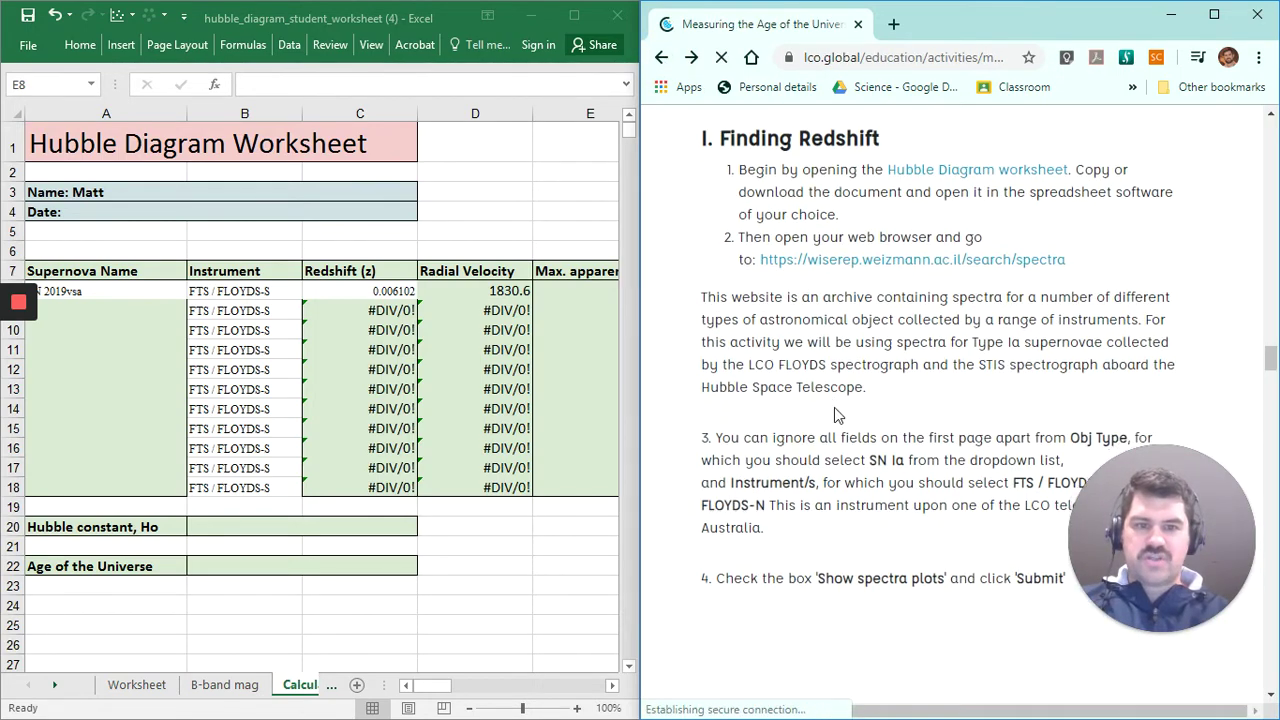
Step: Open the sne.space Open Supernova Catalog link in a new tab
scroll(834, 410, down, 5)
scroll(838, 415, down, 3)
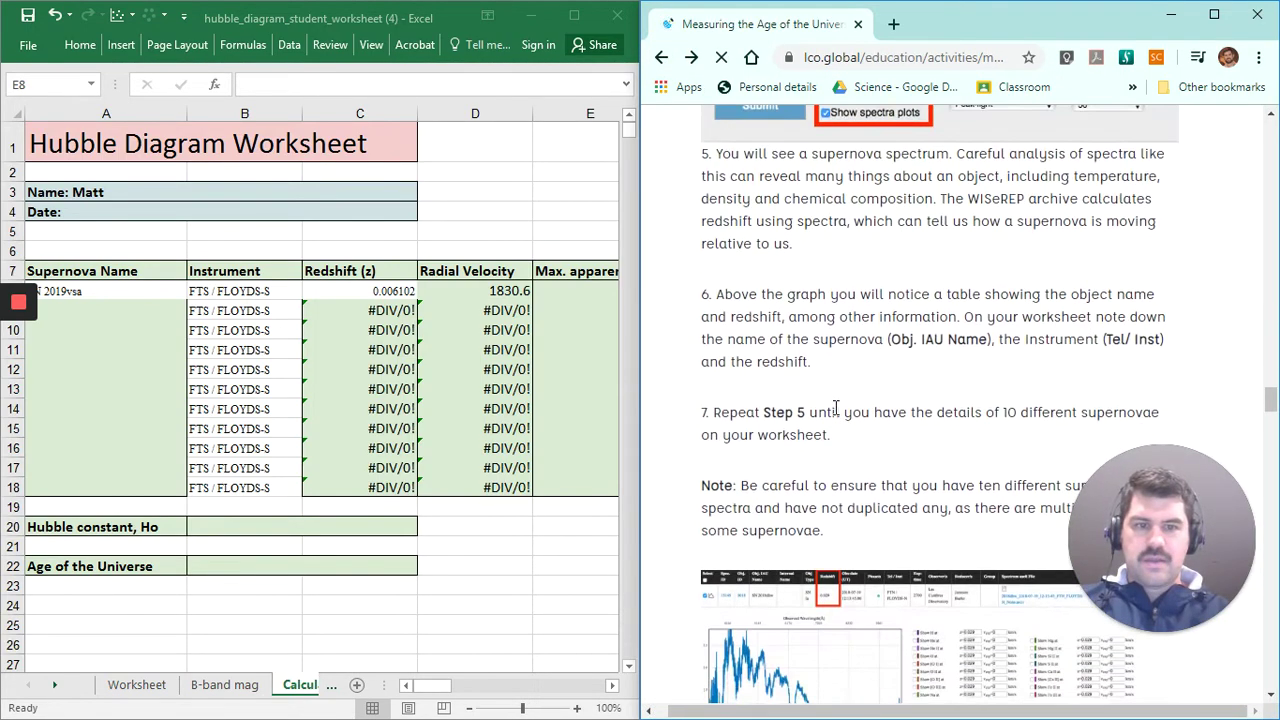
scroll(836, 410, down, 13)
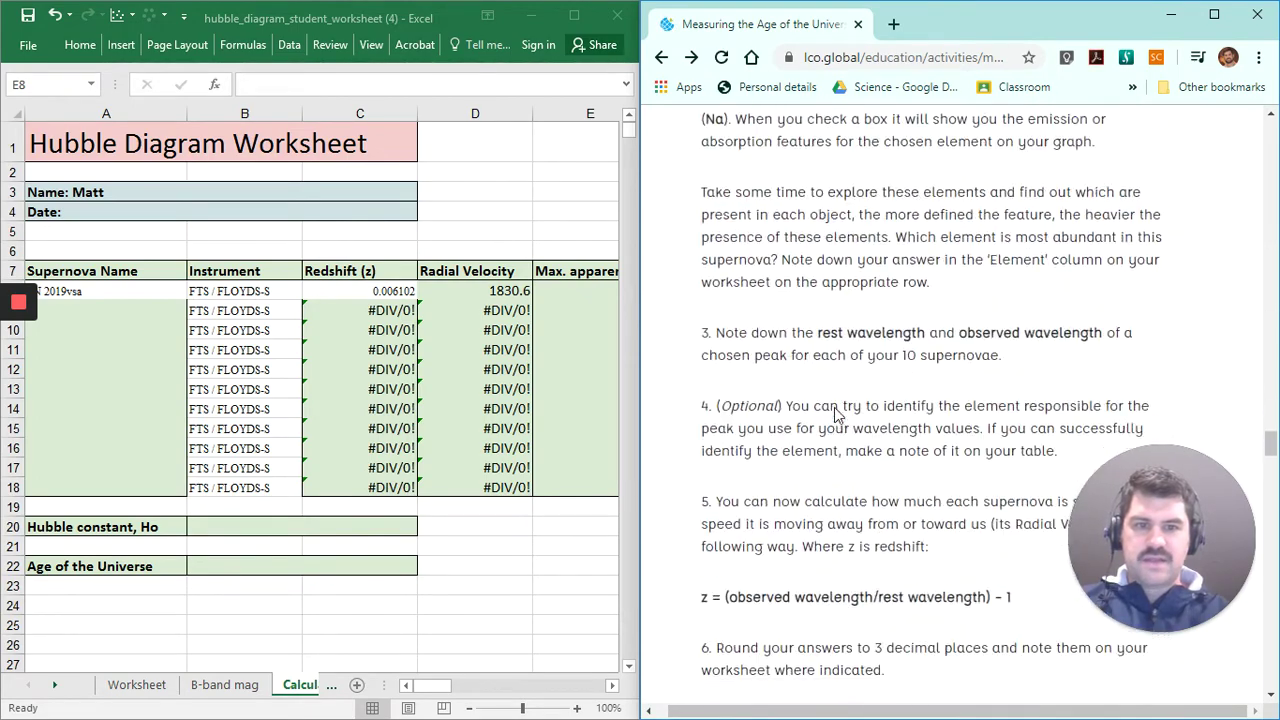
scroll(836, 413, down, 15)
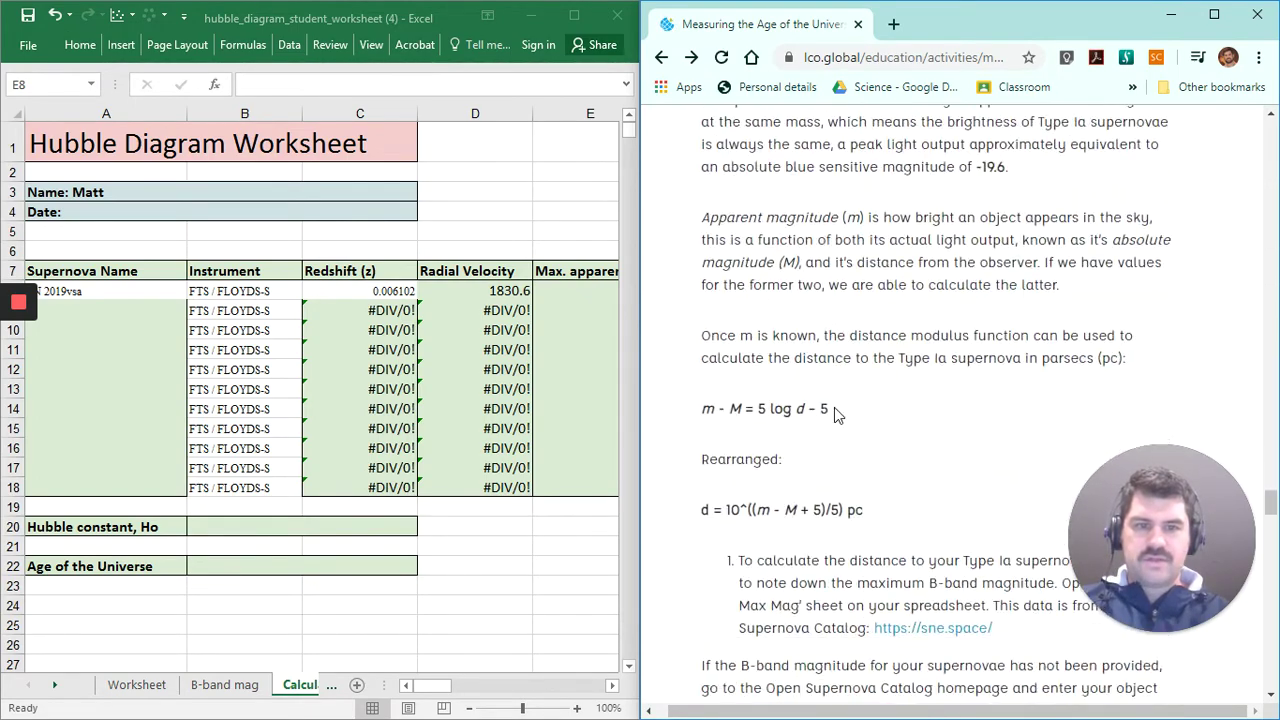
scroll(834, 407, down, 12)
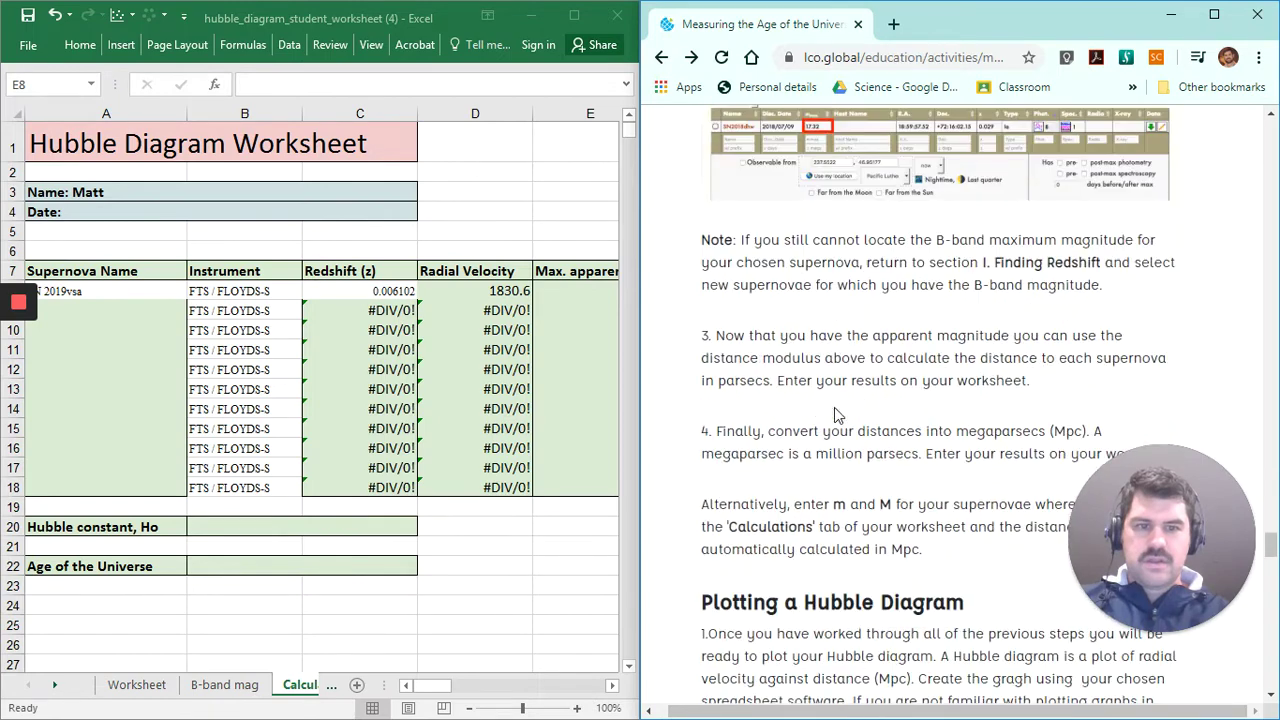
scroll(834, 408, up, 5)
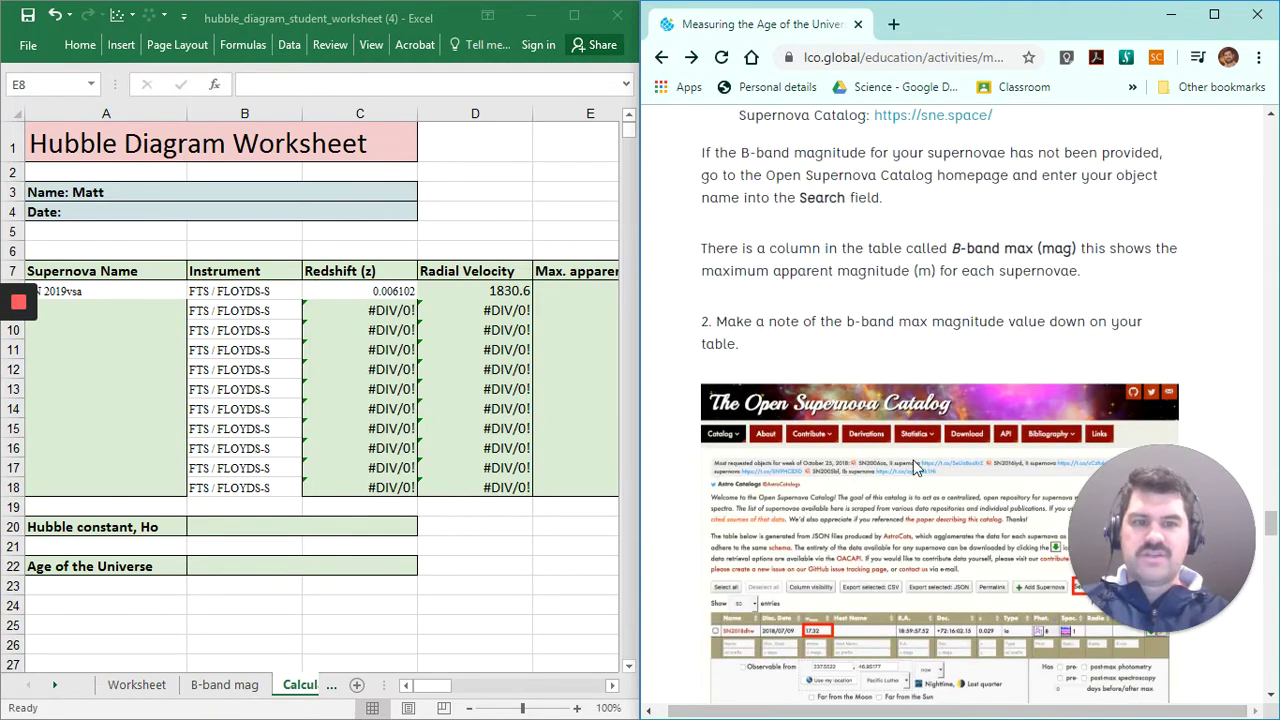
scroll(927, 447, up, 1)
right_click(932, 257)
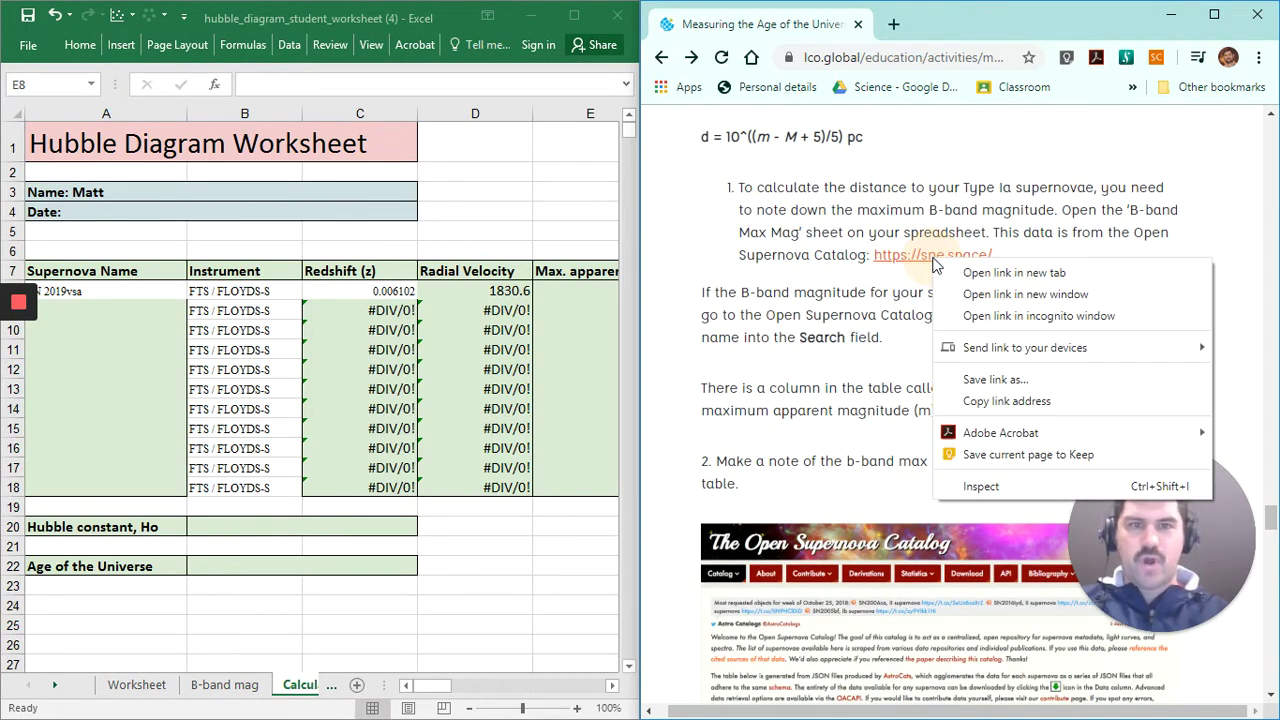
click(1008, 272)
Step: Open the WISeREP spectra search link in a new tab
scroll(840, 245, up, 1)
scroll(838, 240, down, 7)
scroll(838, 240, up, 10)
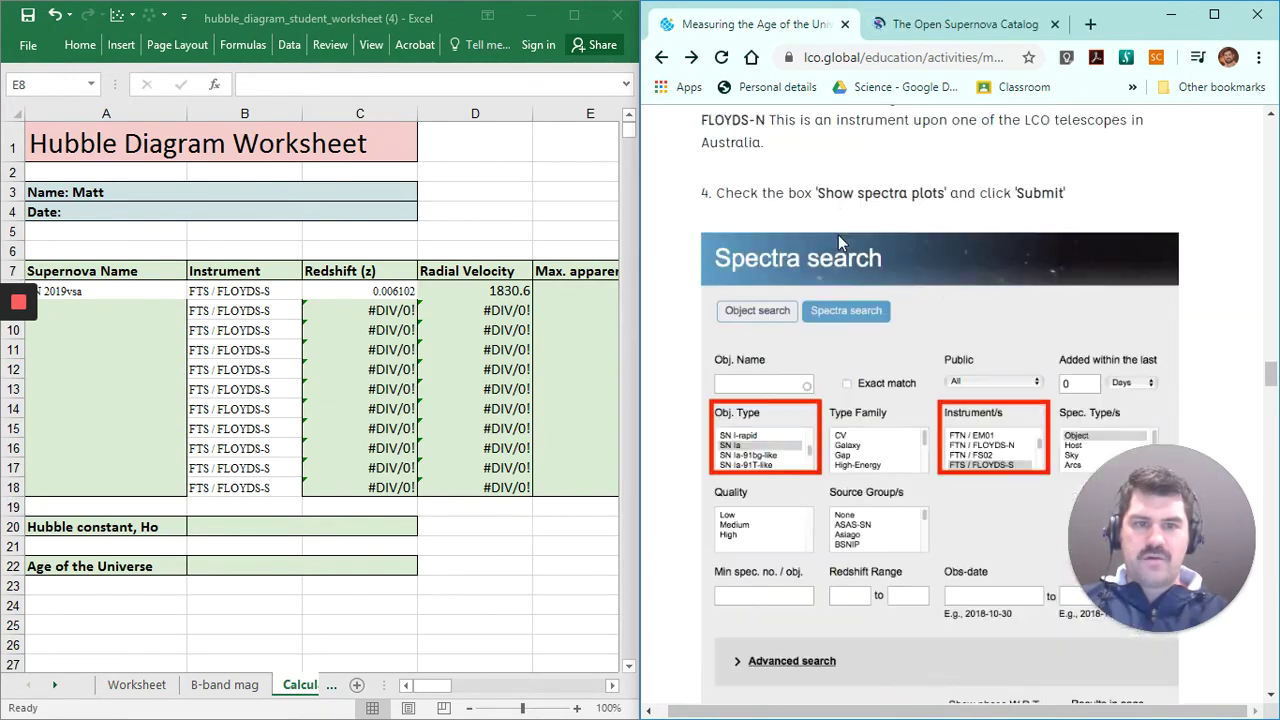
scroll(840, 242, up, 4)
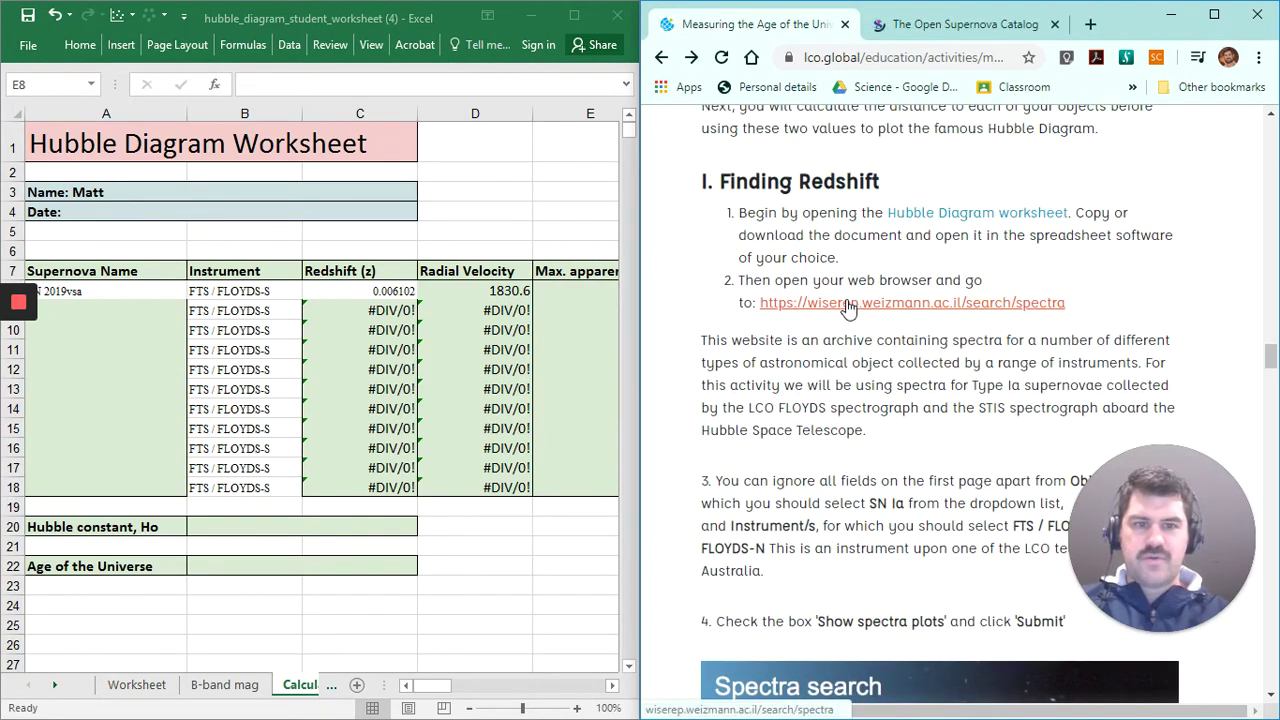
right_click(846, 305)
click(875, 316)
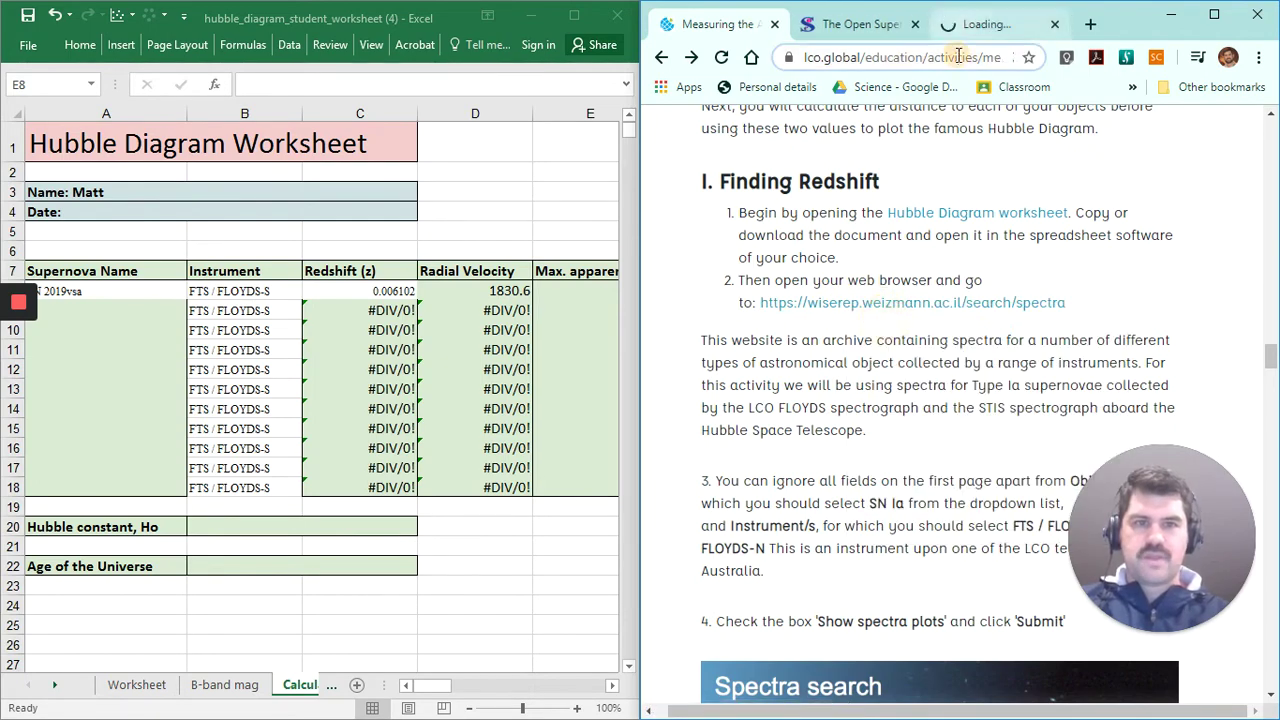
drag(958, 56, 868, 57)
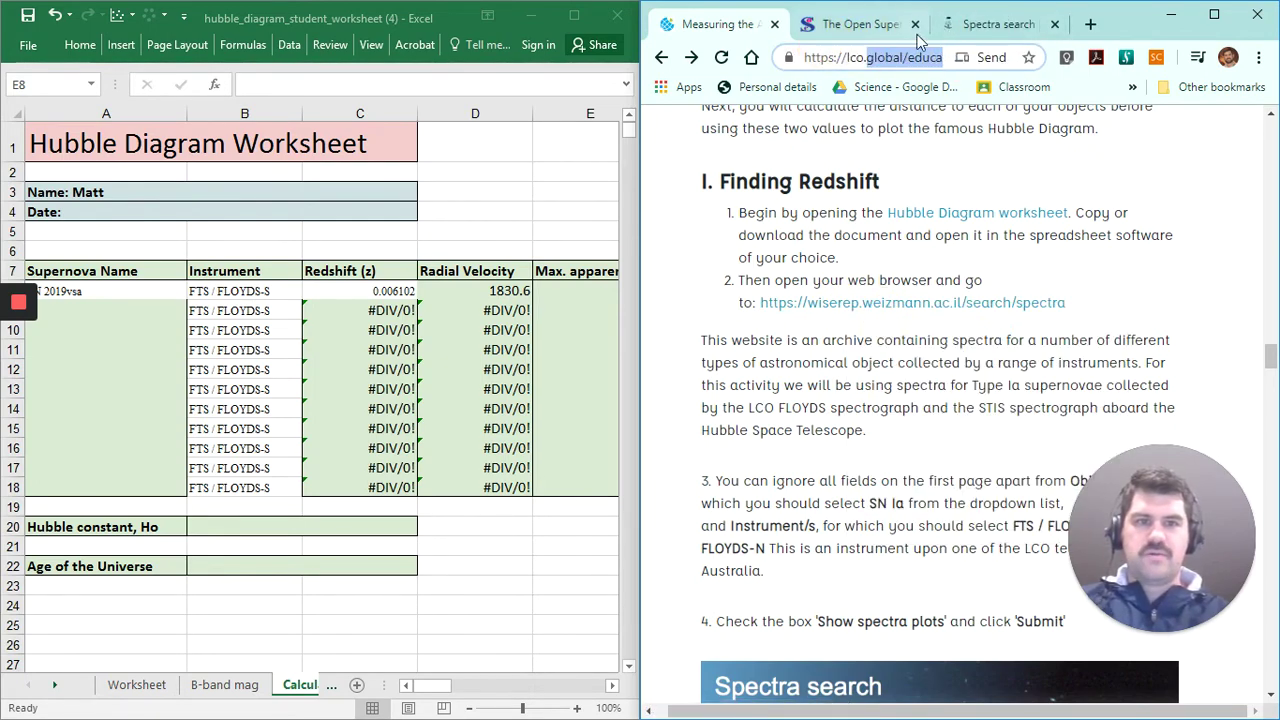
Step: Go to the Open Supernova Catalog tab and select its search box
click(988, 24)
drag(985, 24, 860, 24)
click(1000, 24)
scroll(965, 343, down, 2)
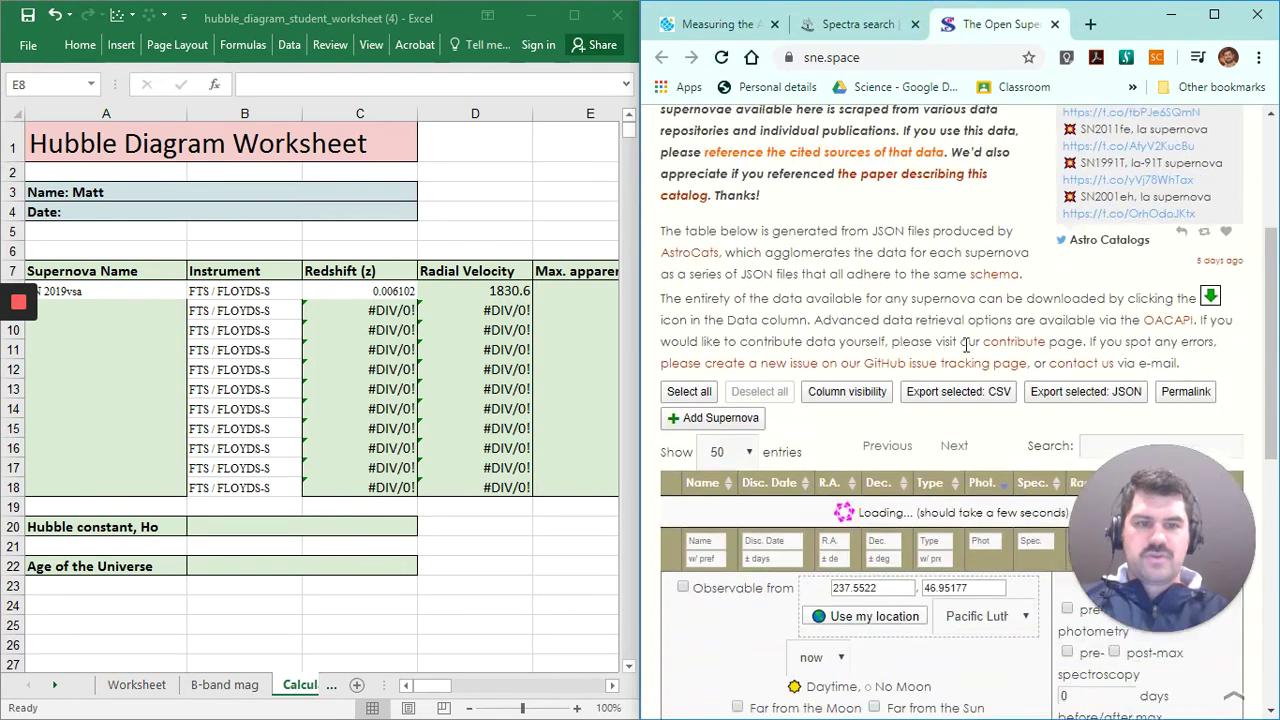
scroll(965, 343, down, 2)
click(1116, 208)
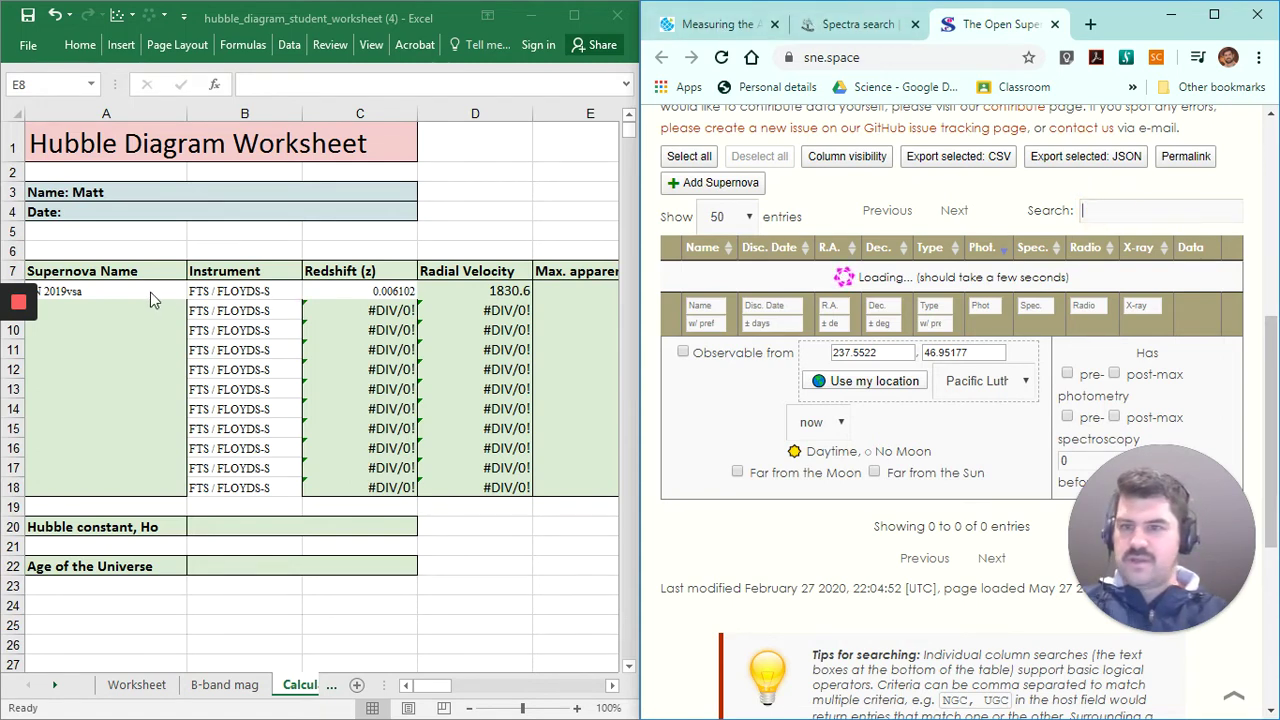
Step: Select the supernova name SN 2019vsa in cell A8 for copying
scroll(149, 290, right, 1)
scroll(103, 289, left, 1)
click(93, 293)
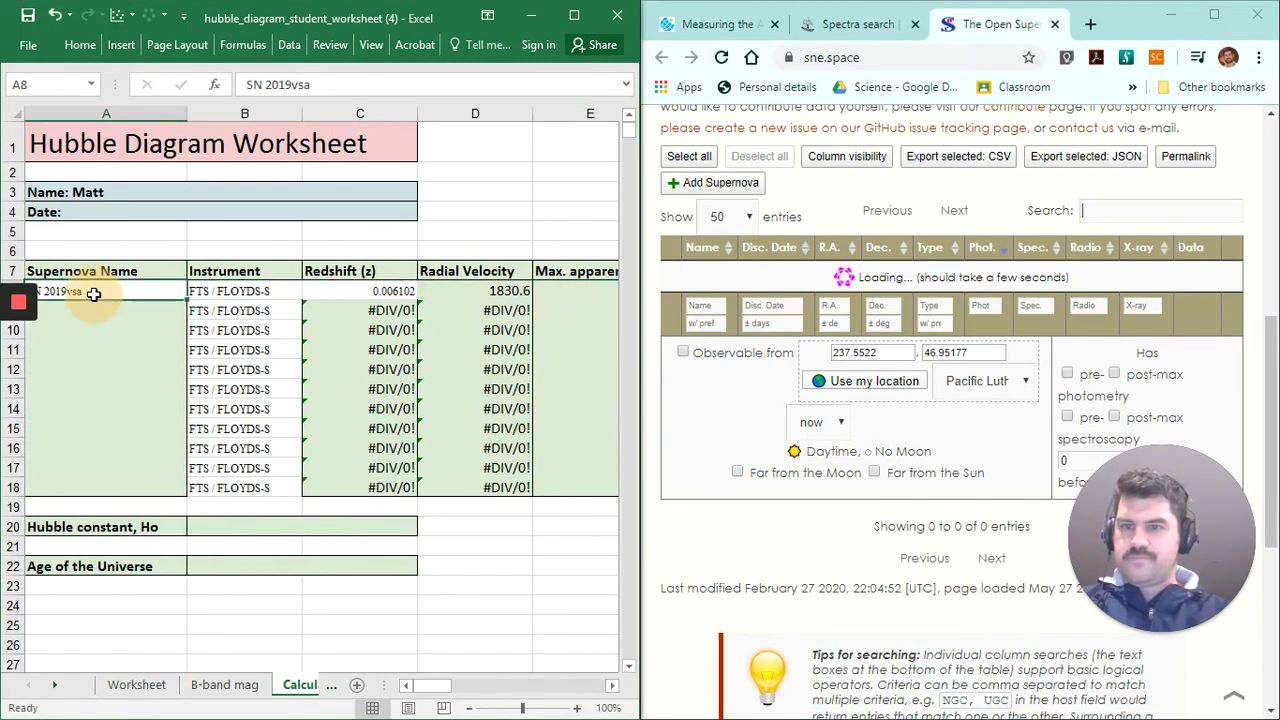
scroll(93, 293, right, 3)
scroll(93, 293, left, 3)
key(Right)
key(Right)
key(Right)
key(F2)
click(93, 293)
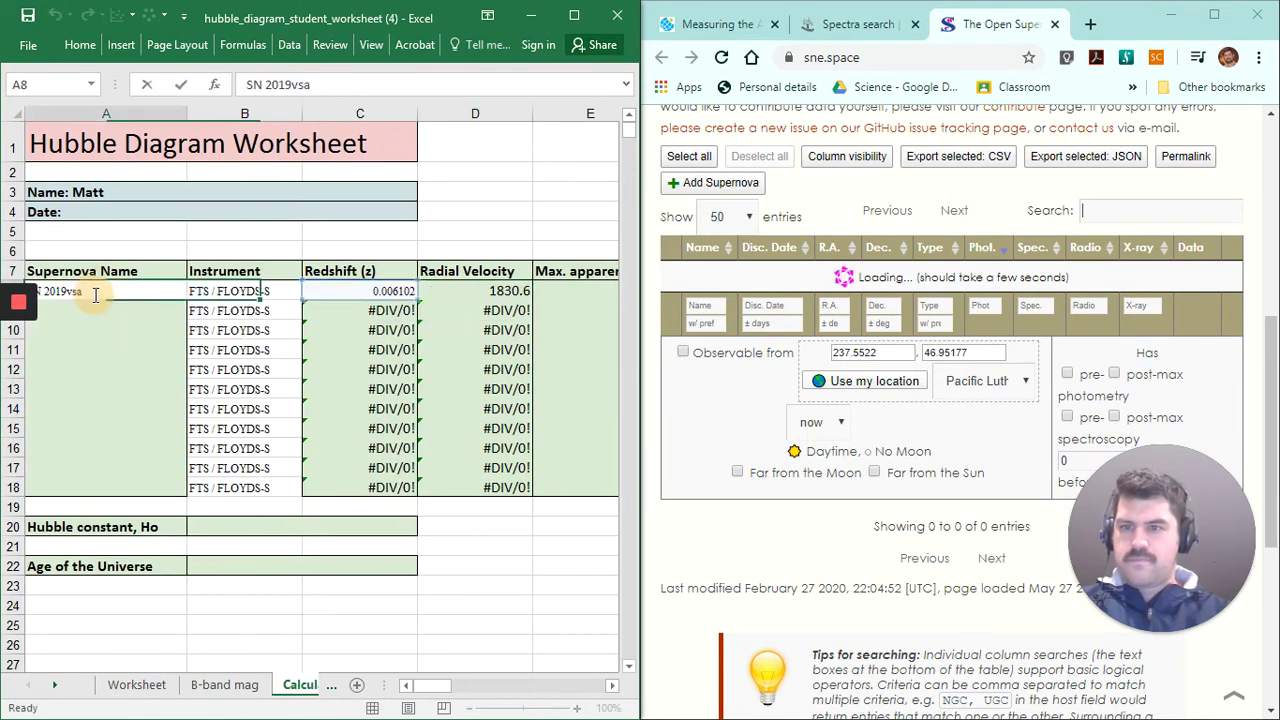
key(F2)
drag(95, 293, 10, 292)
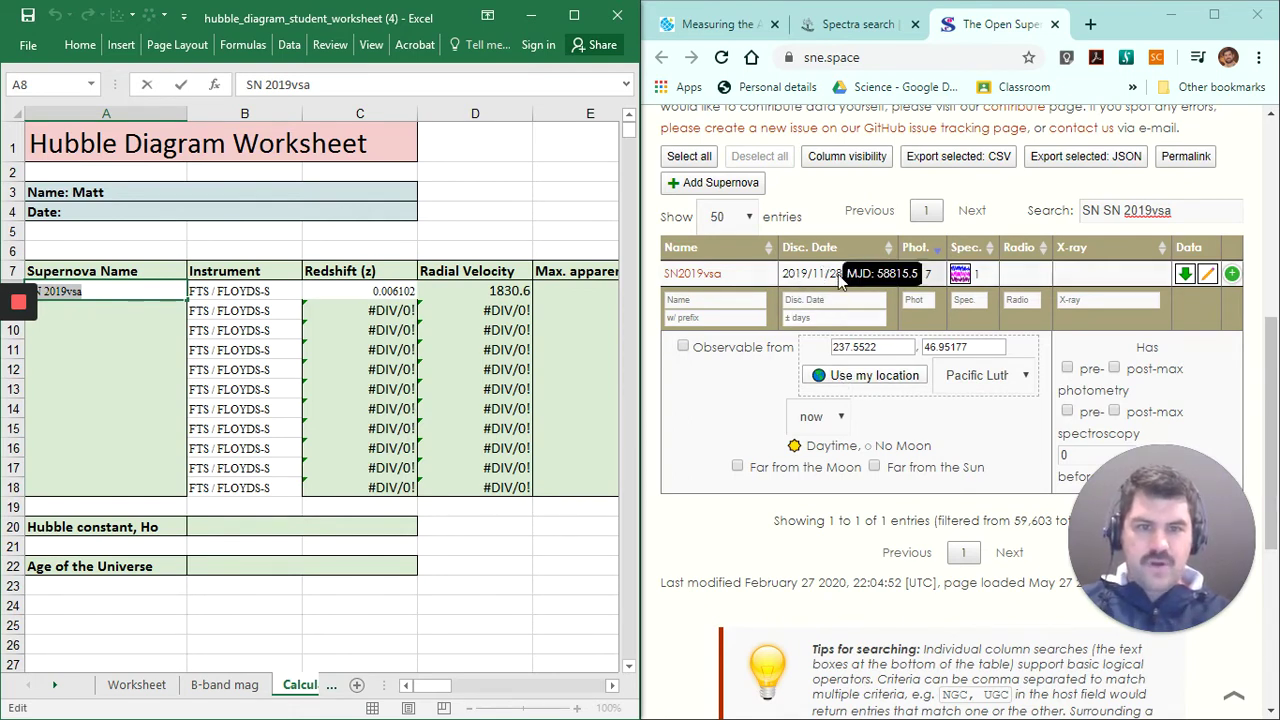
Step: Maximize the browser, select SN2019vsa's maximum magnitude 14.66, then snap it back beside Excel
scroll(960, 510, down, 3)
scroll(960, 510, up, 4)
scroll(958, 511, down, 2)
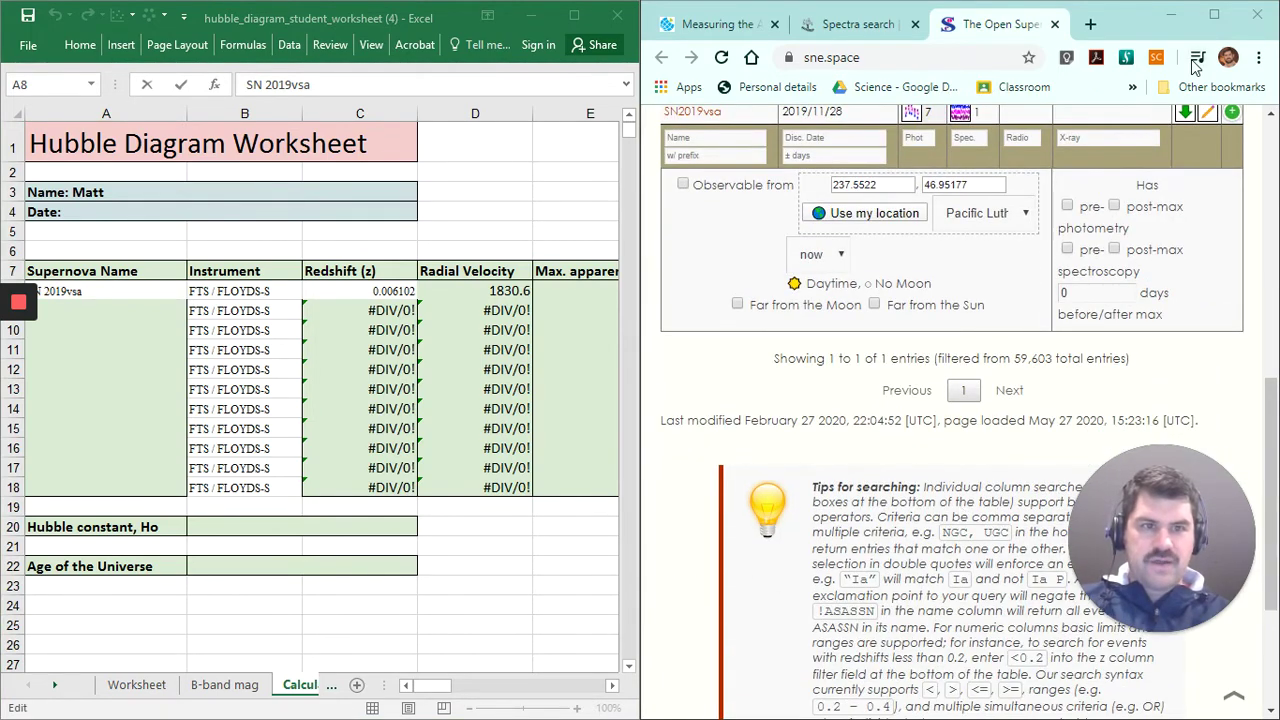
click(1214, 14)
scroll(722, 208, up, 2)
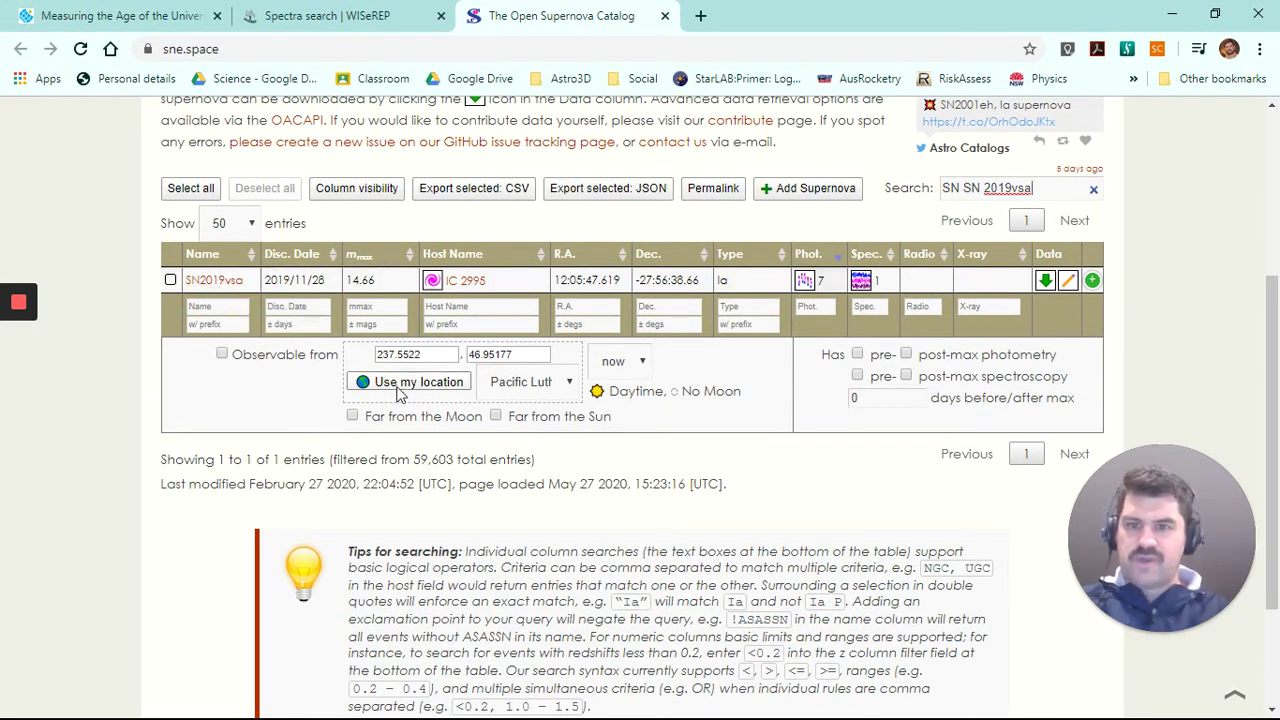
mouse_move(433, 281)
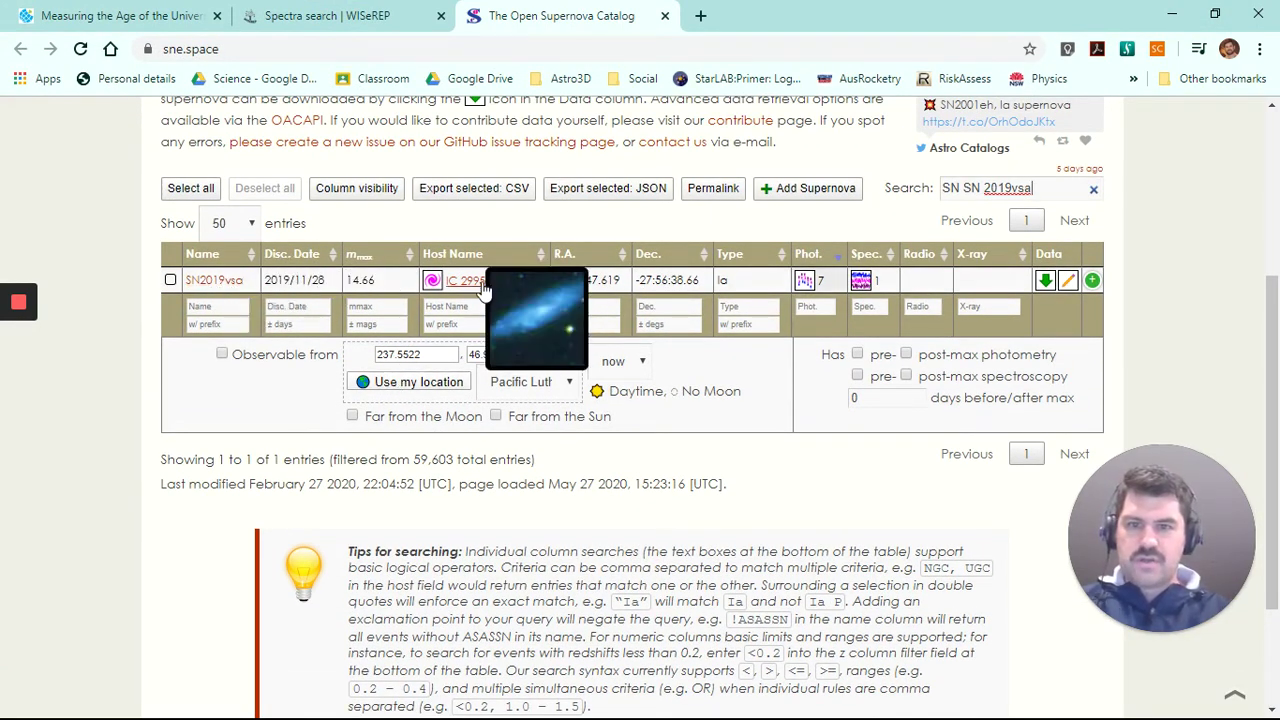
double_click(359, 280)
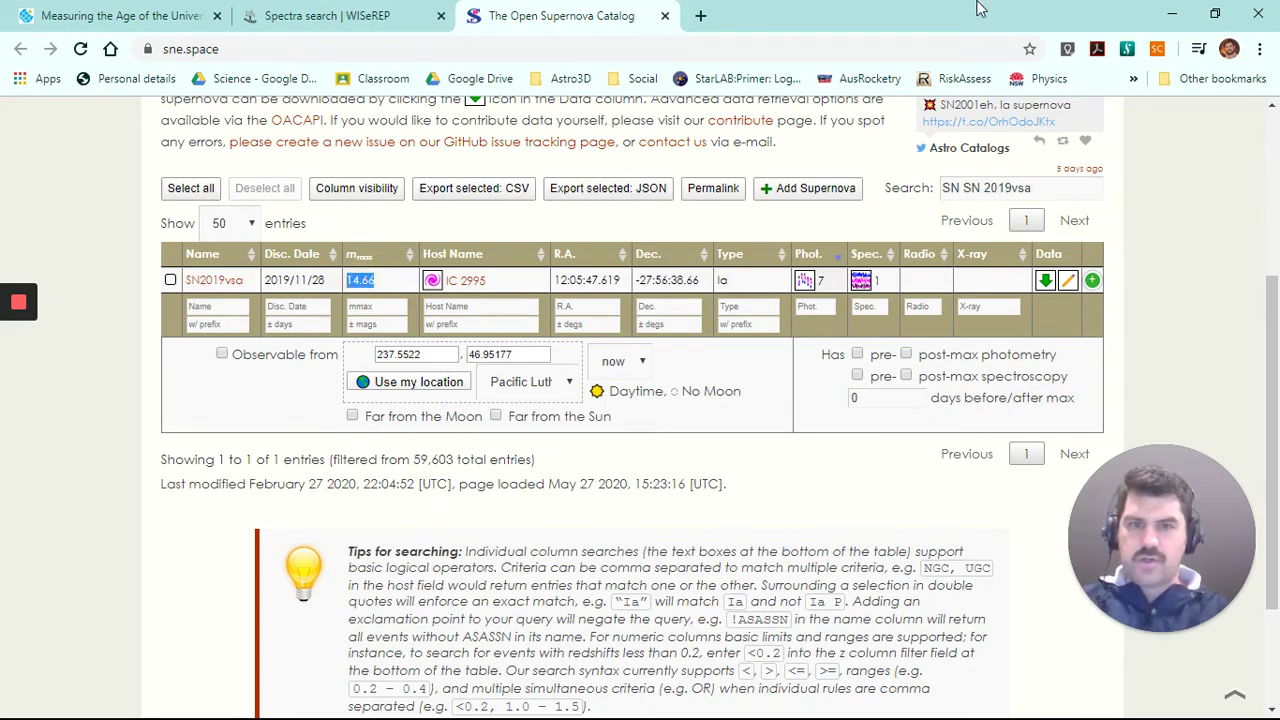
drag(930, 9, 1278, 380)
Step: Paste 14.66 into E8 and check the m-M, distance and megaparsec formulas in row 8
click(540, 290)
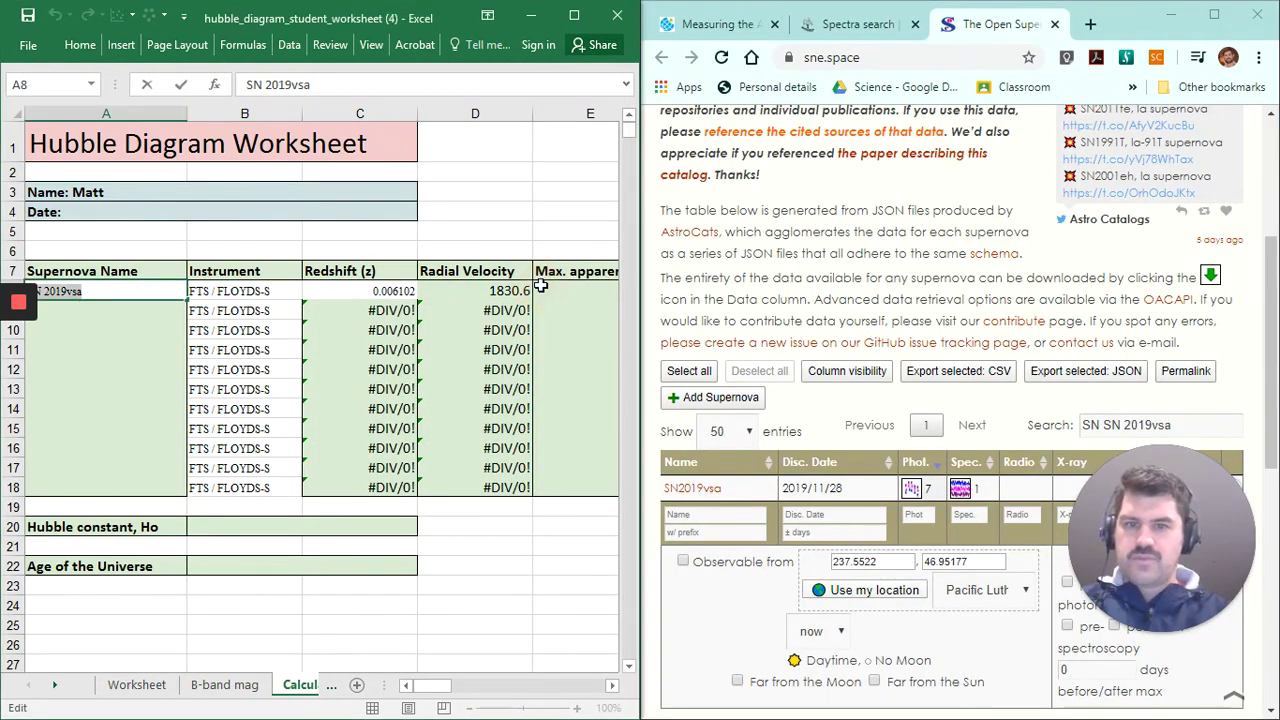
key(ctrl+v)
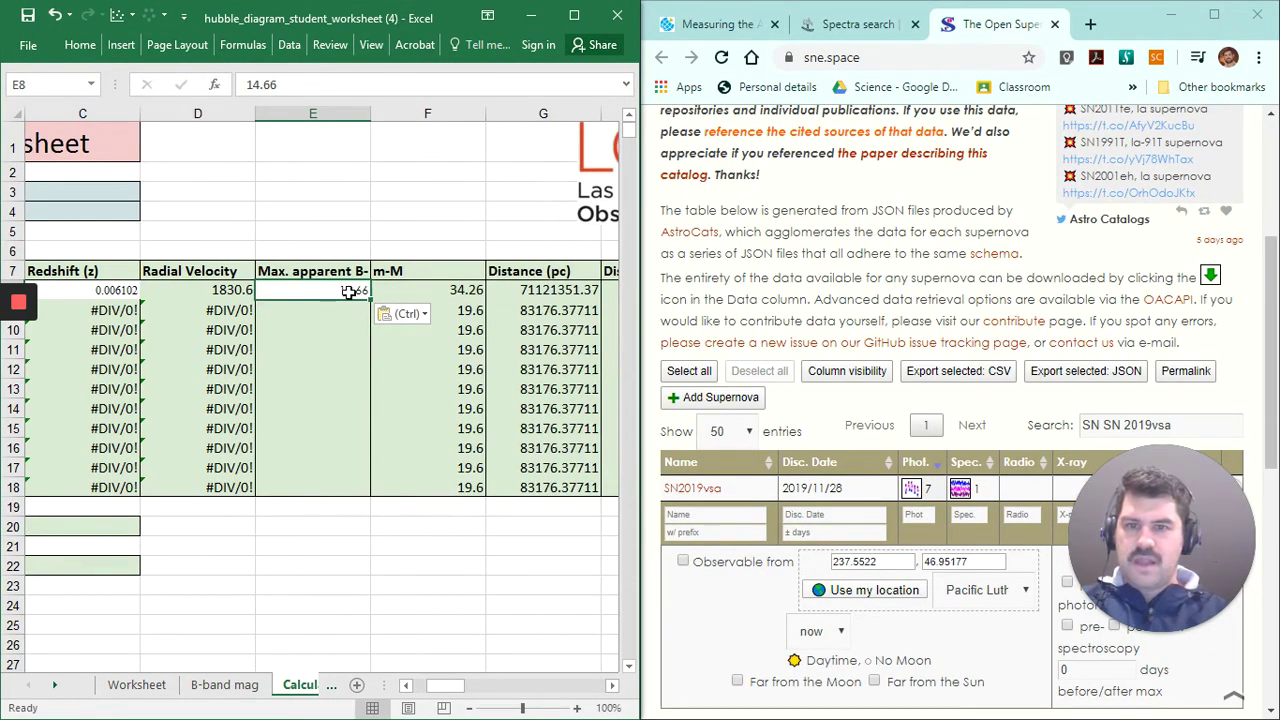
double_click(428, 289)
click(407, 227)
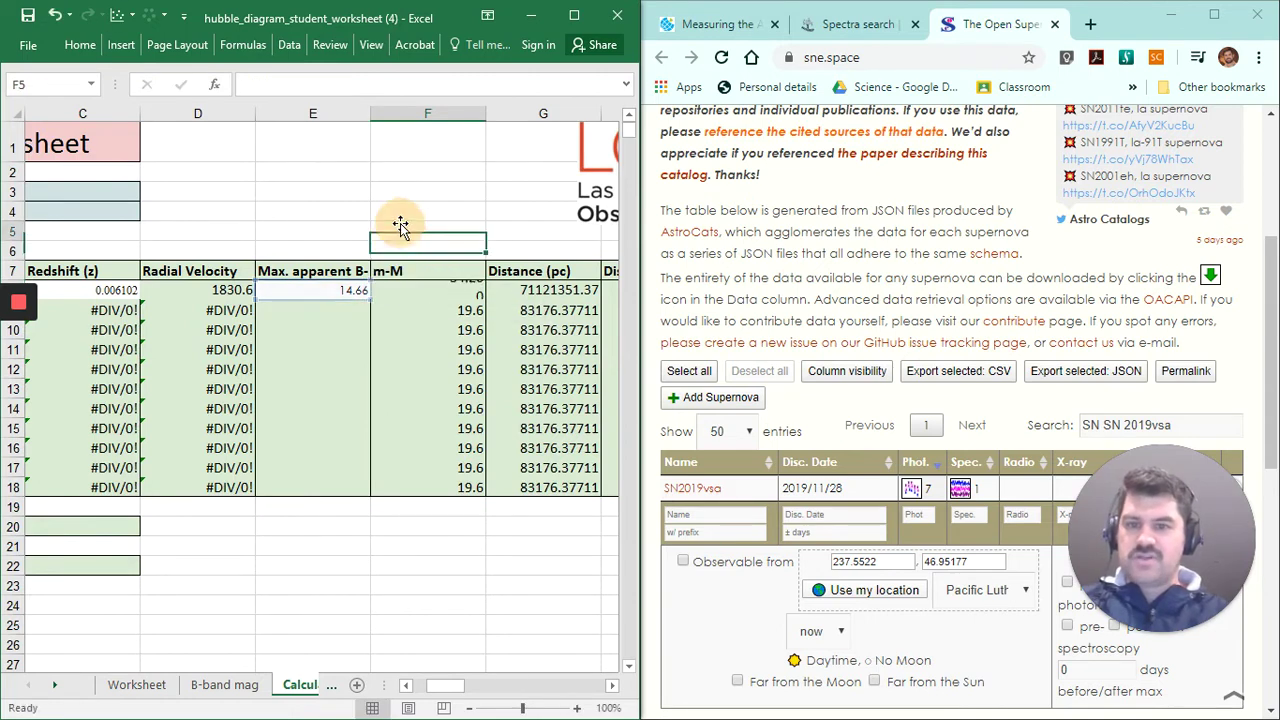
click(326, 287)
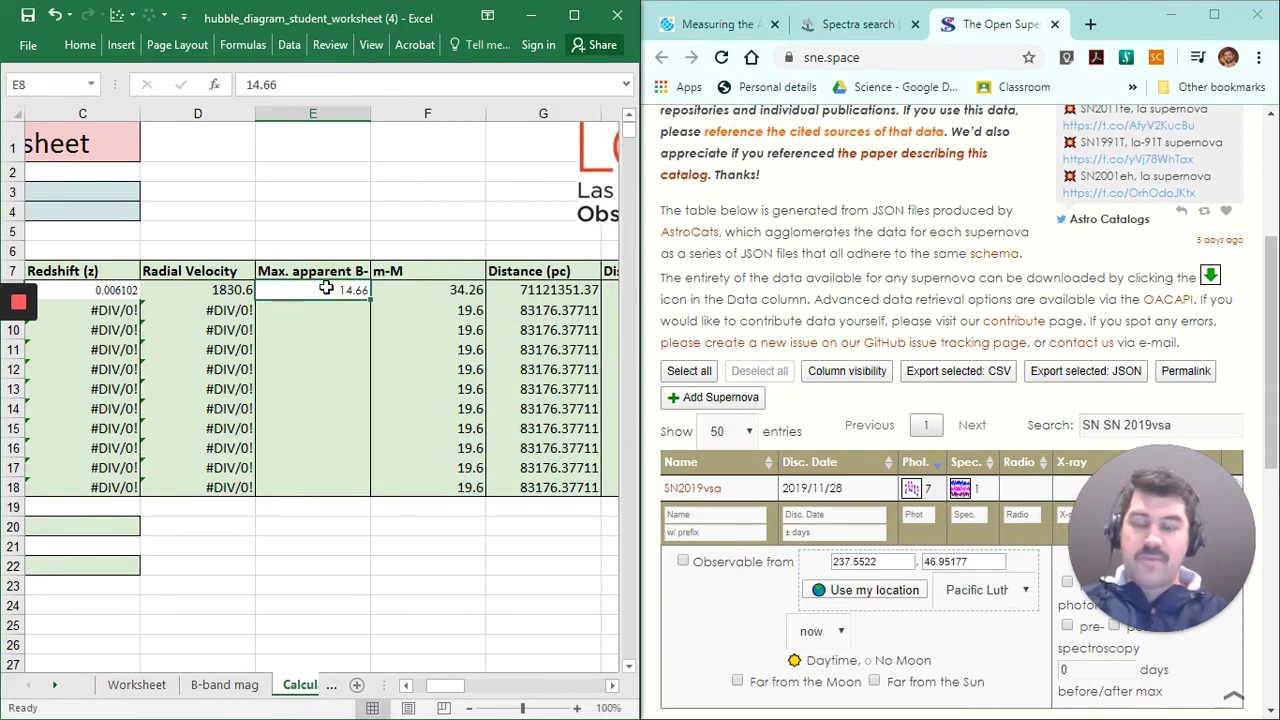
click(518, 290)
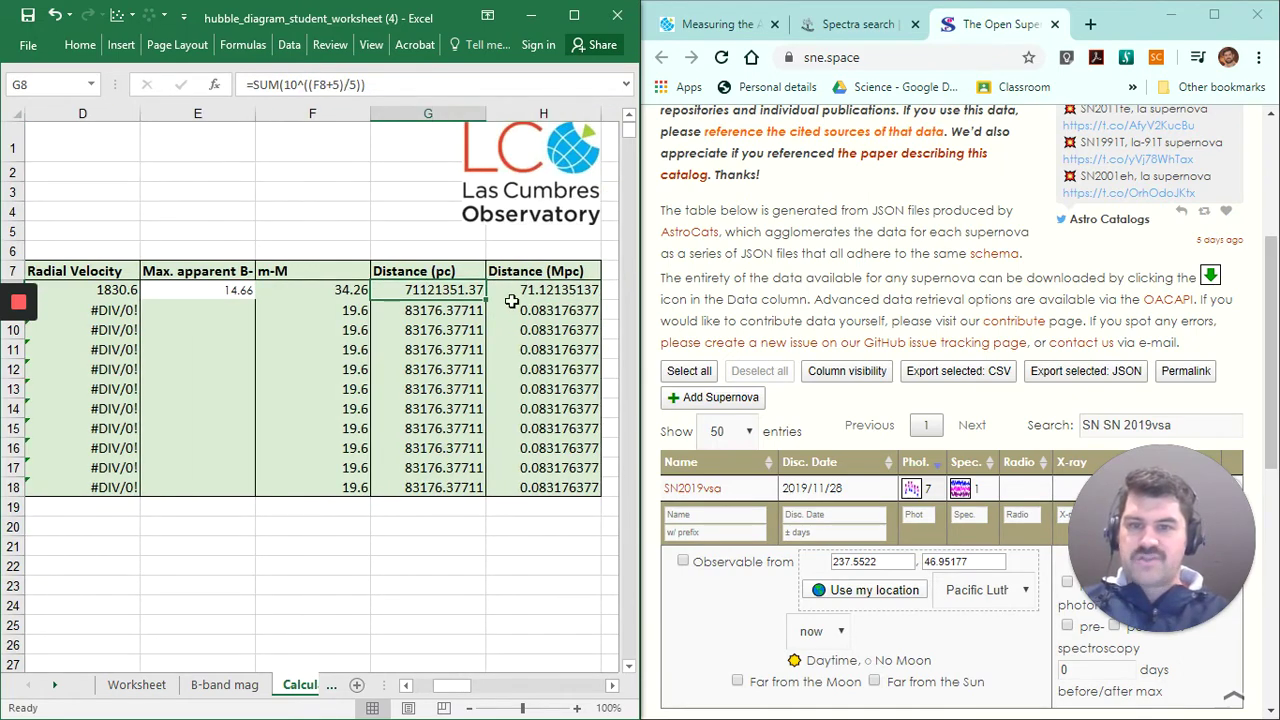
click(511, 298)
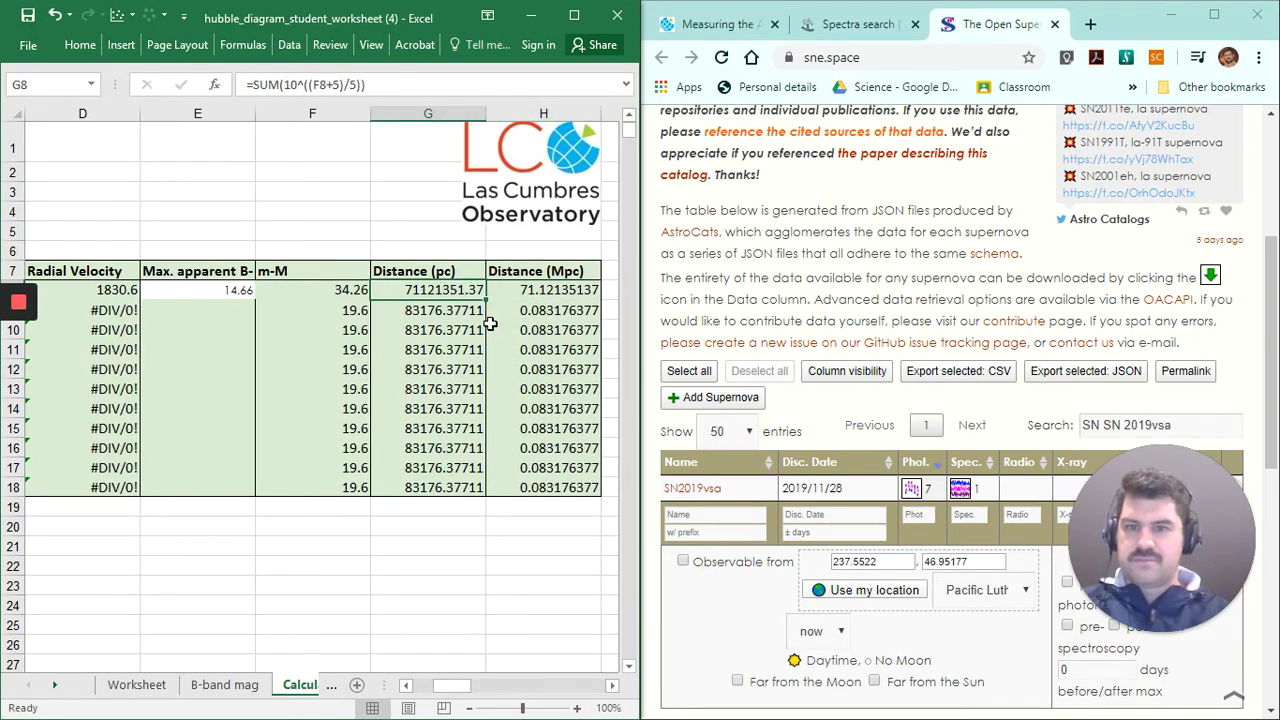
key(Home)
key(Down)
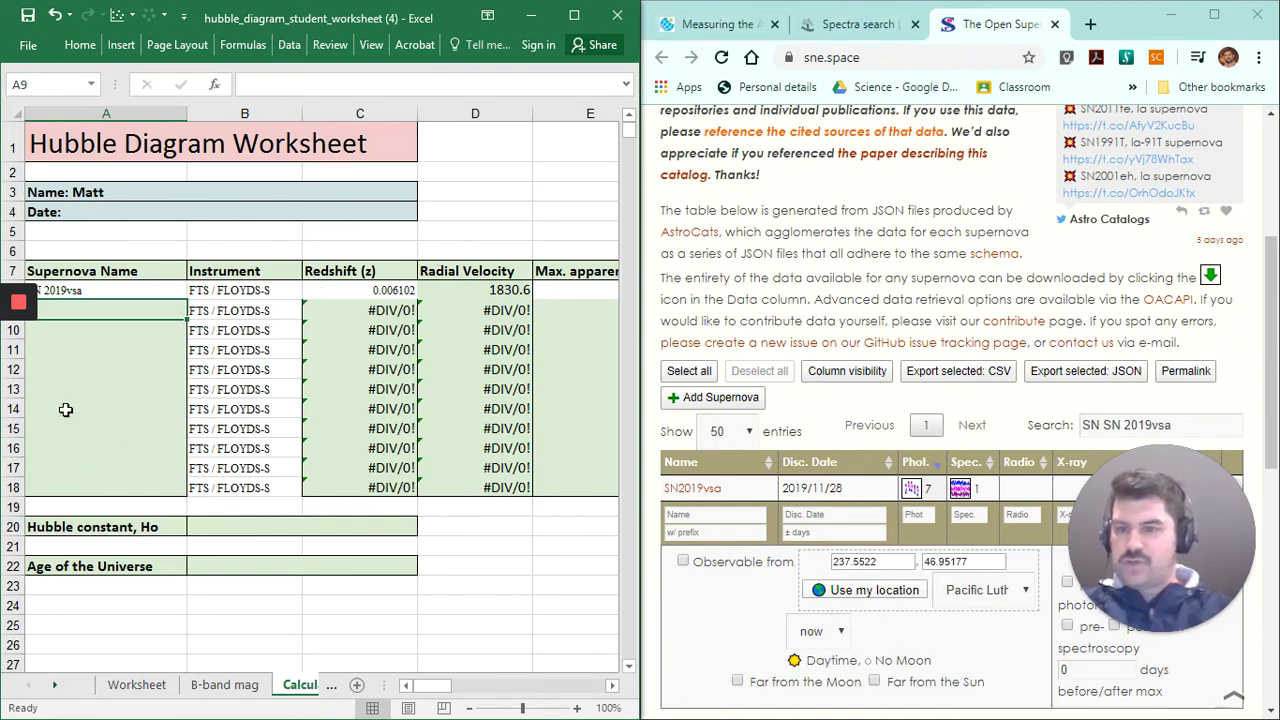
Step: Search WISeREP spectra for SN Ia objects observed with FTS / FLOYDS-S
click(735, 28)
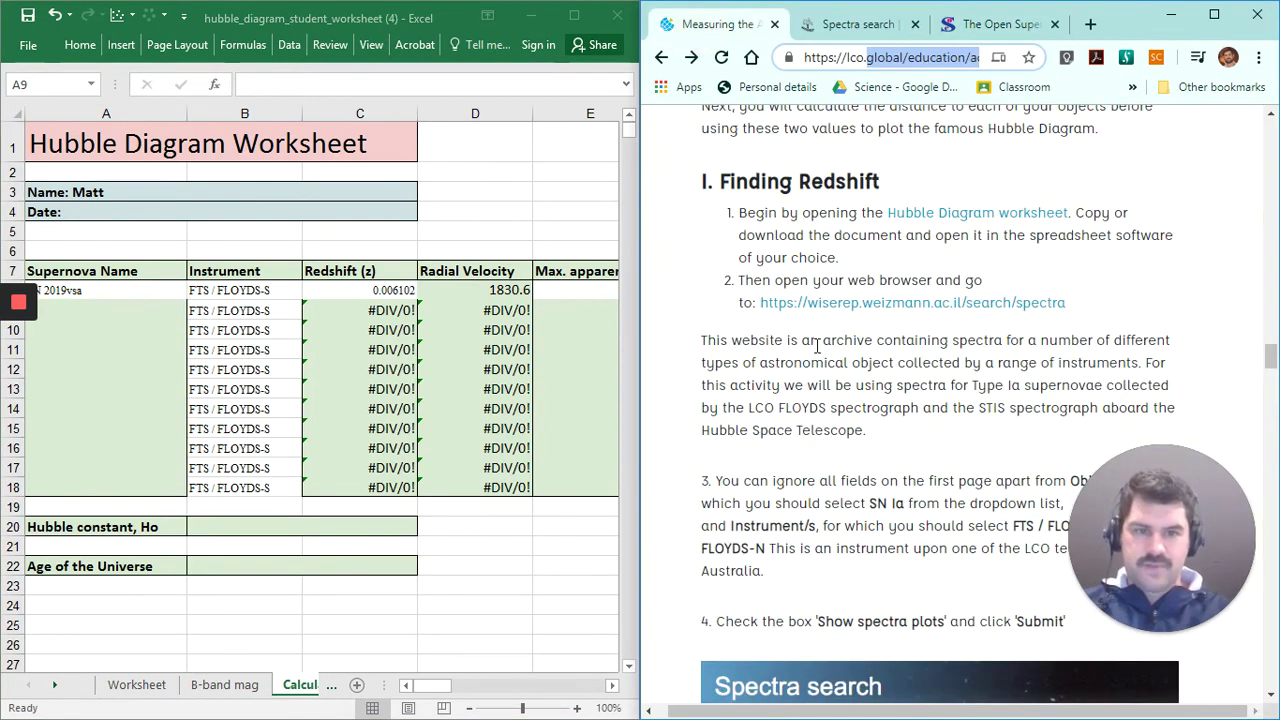
click(831, 26)
scroll(935, 325, down, 5)
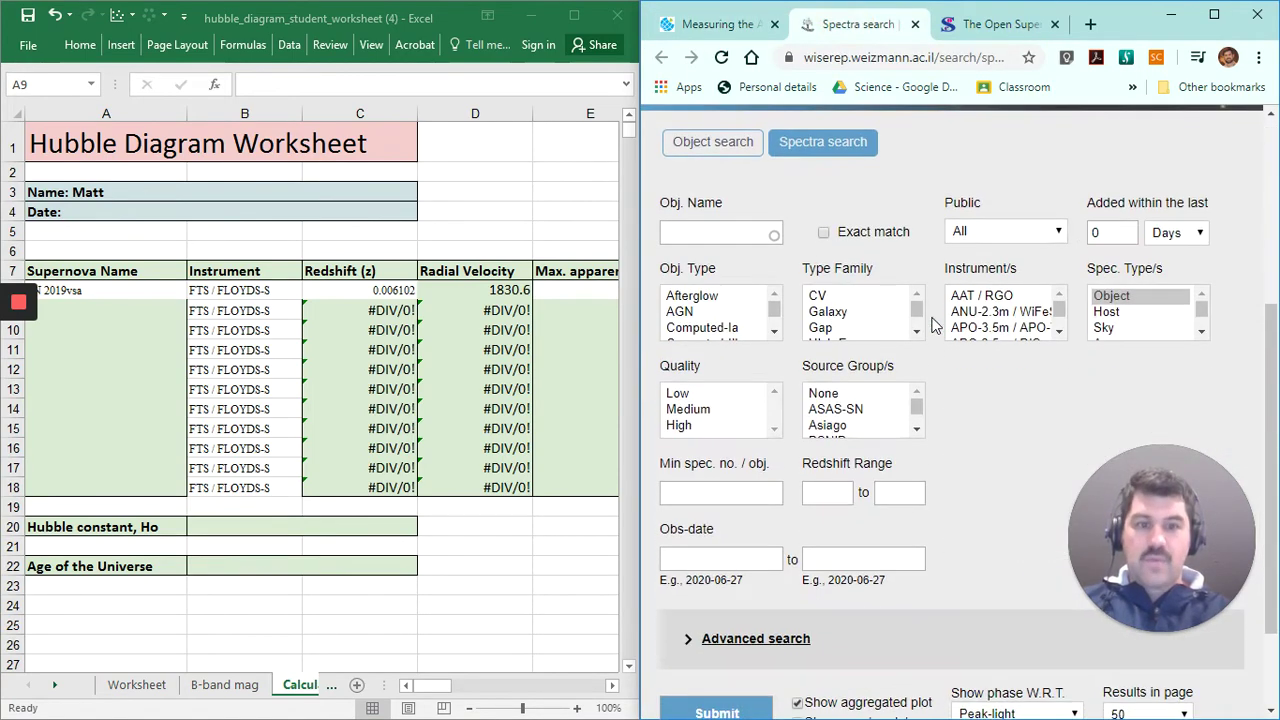
click(1214, 14)
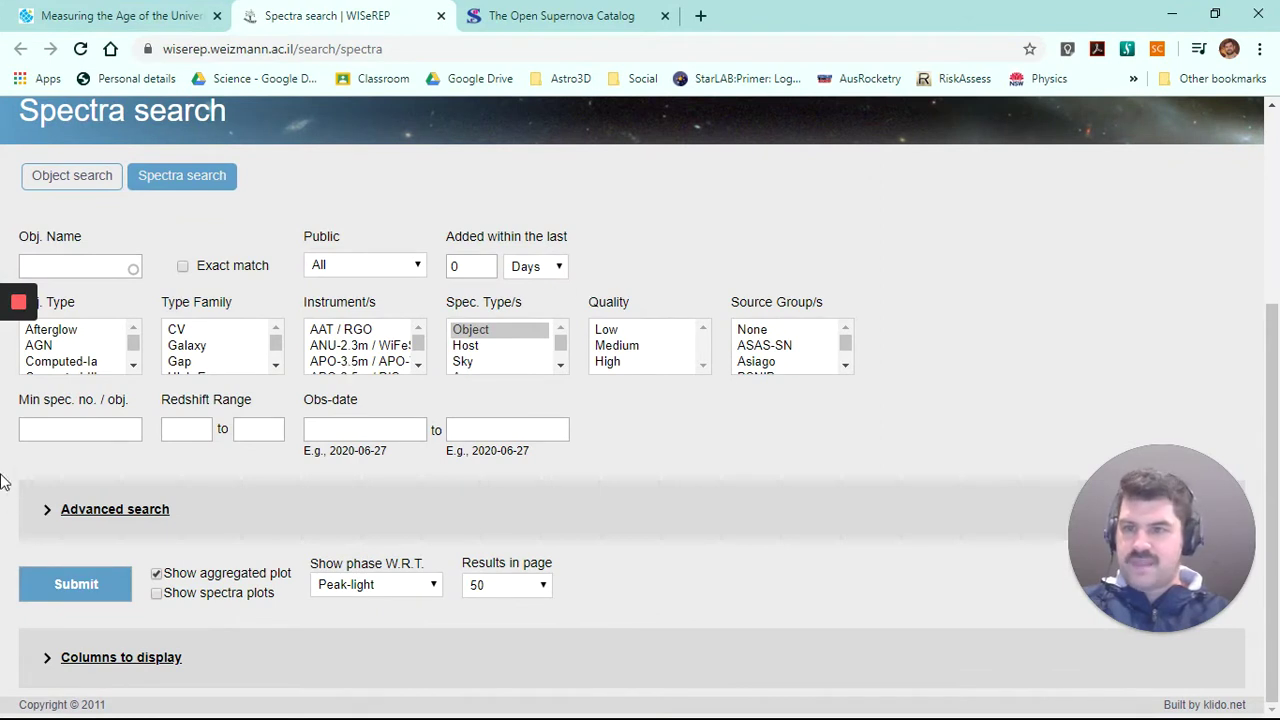
mouse_move(133, 352)
mouse_down()
mouse_move(136, 387)
mouse_move(129, 334)
mouse_move(136, 372)
mouse_up()
click(133, 328)
click(71, 360)
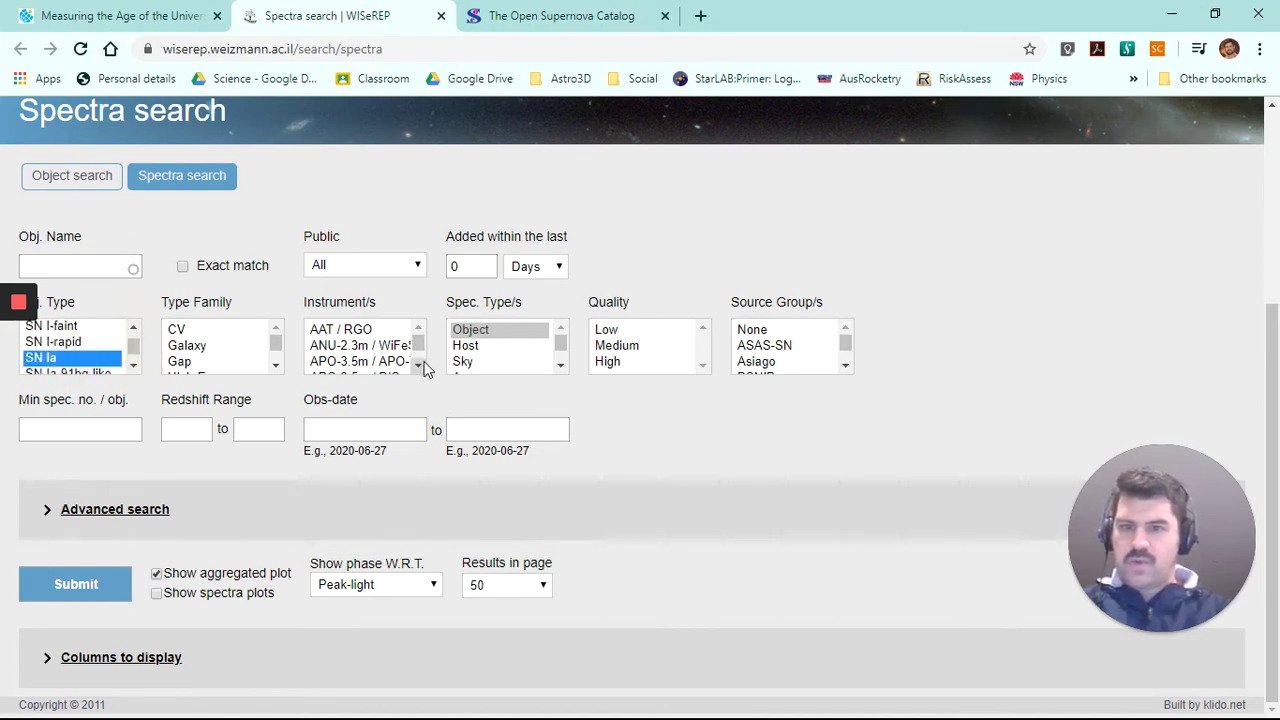
drag(420, 366, 418, 370)
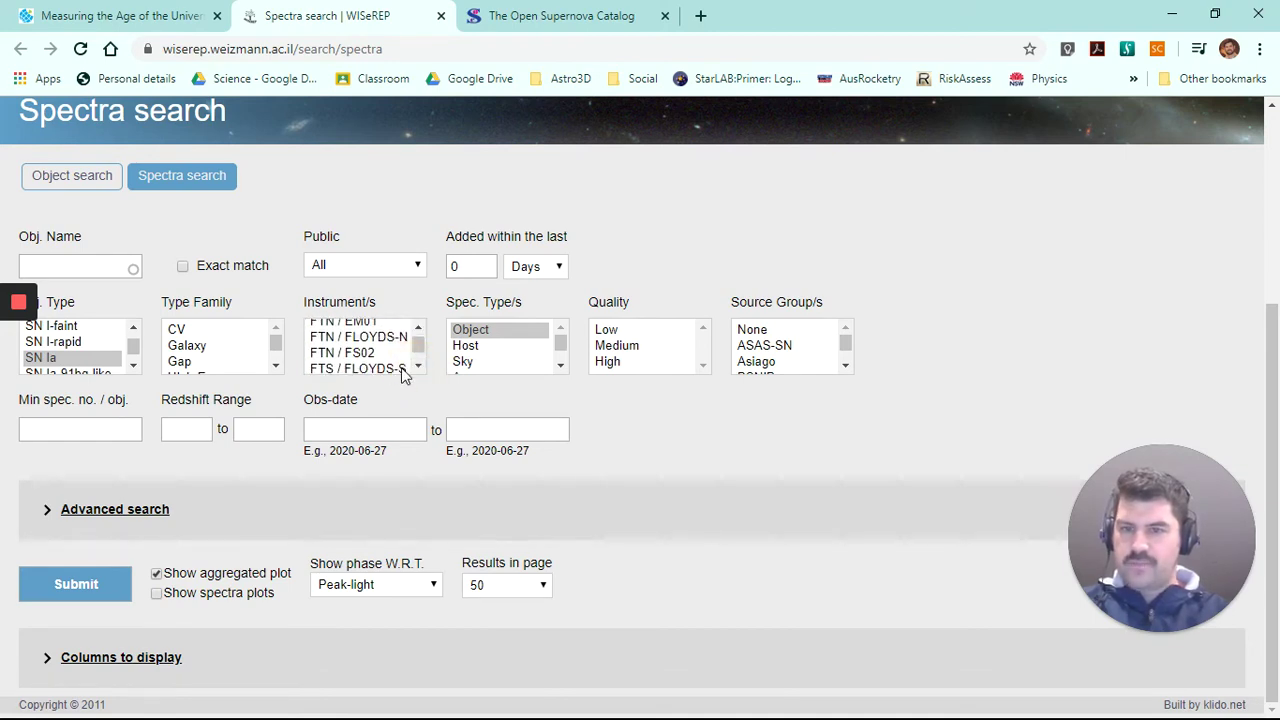
click(418, 370)
click(371, 335)
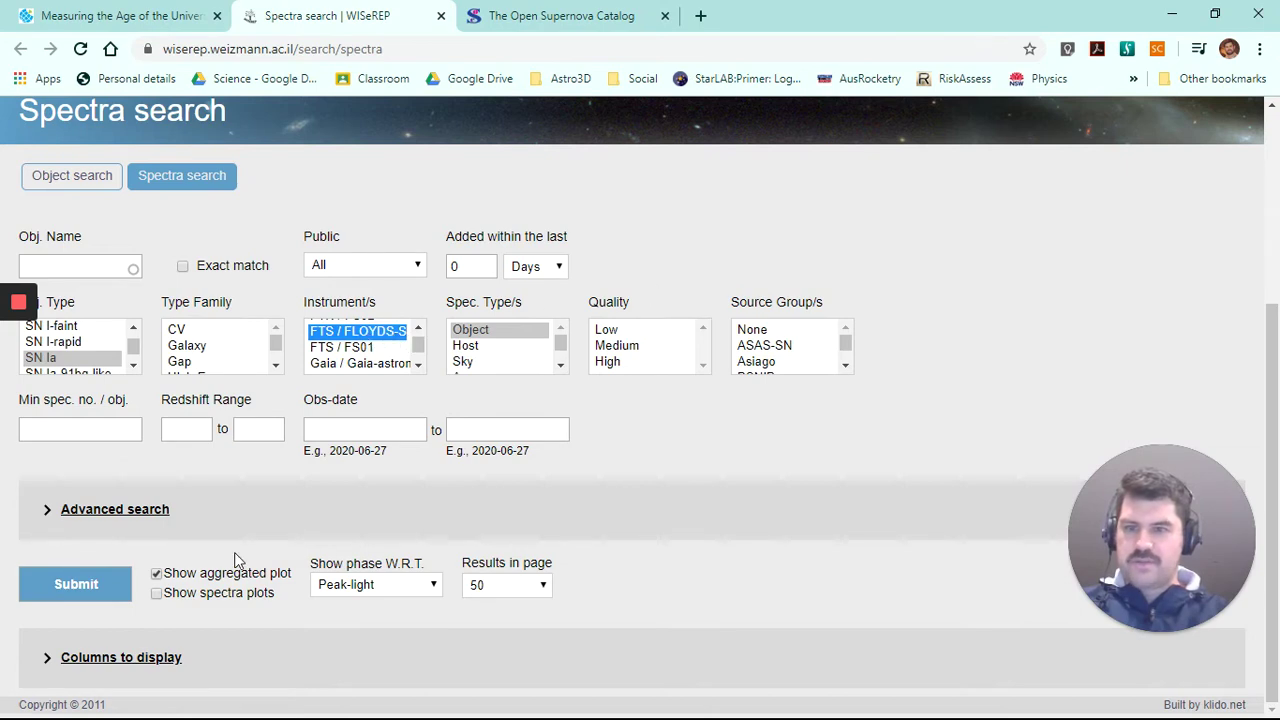
click(52, 600)
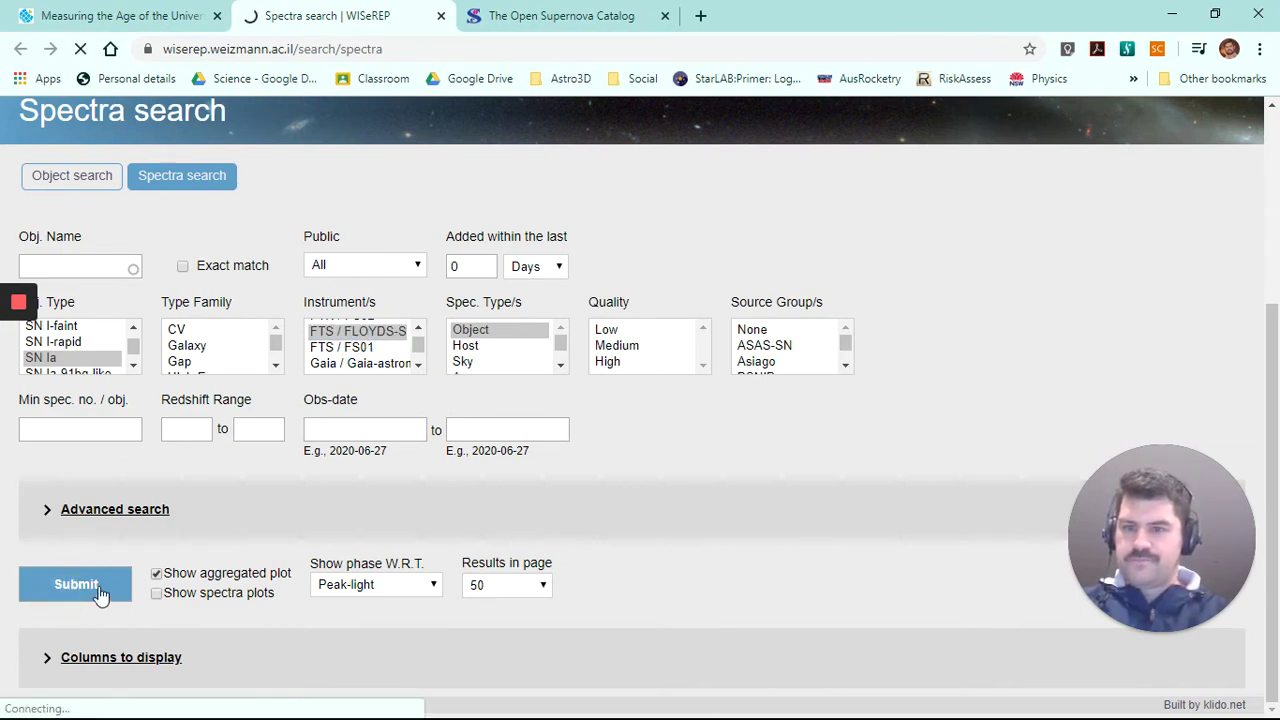
Step: Rerun the search showing individual spectrum plots instead of the aggregated plot
click(80, 48)
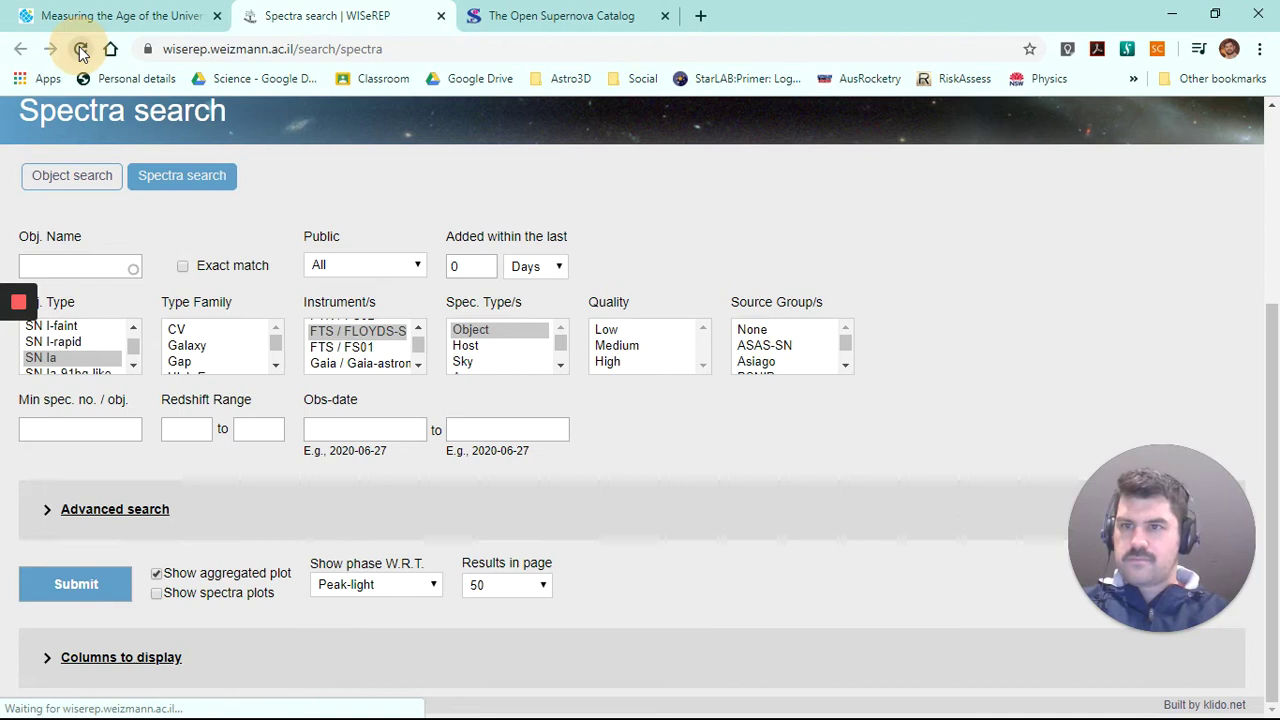
click(156, 594)
click(156, 574)
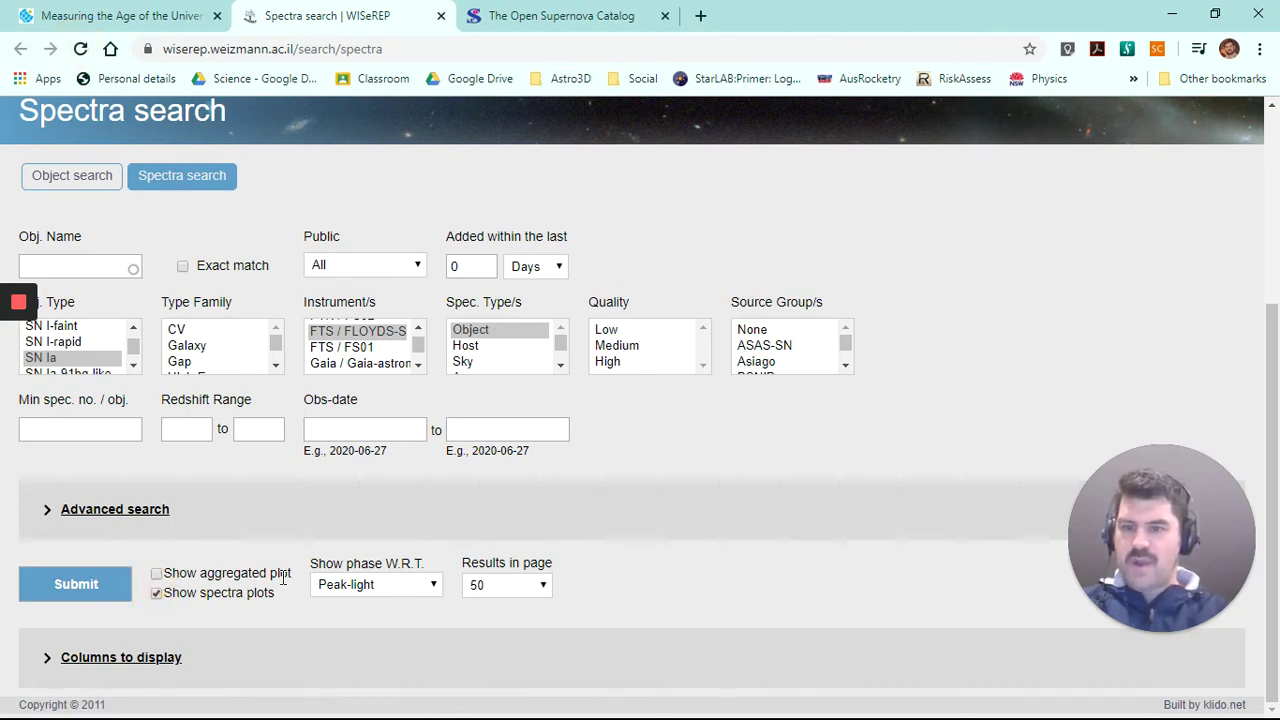
click(72, 584)
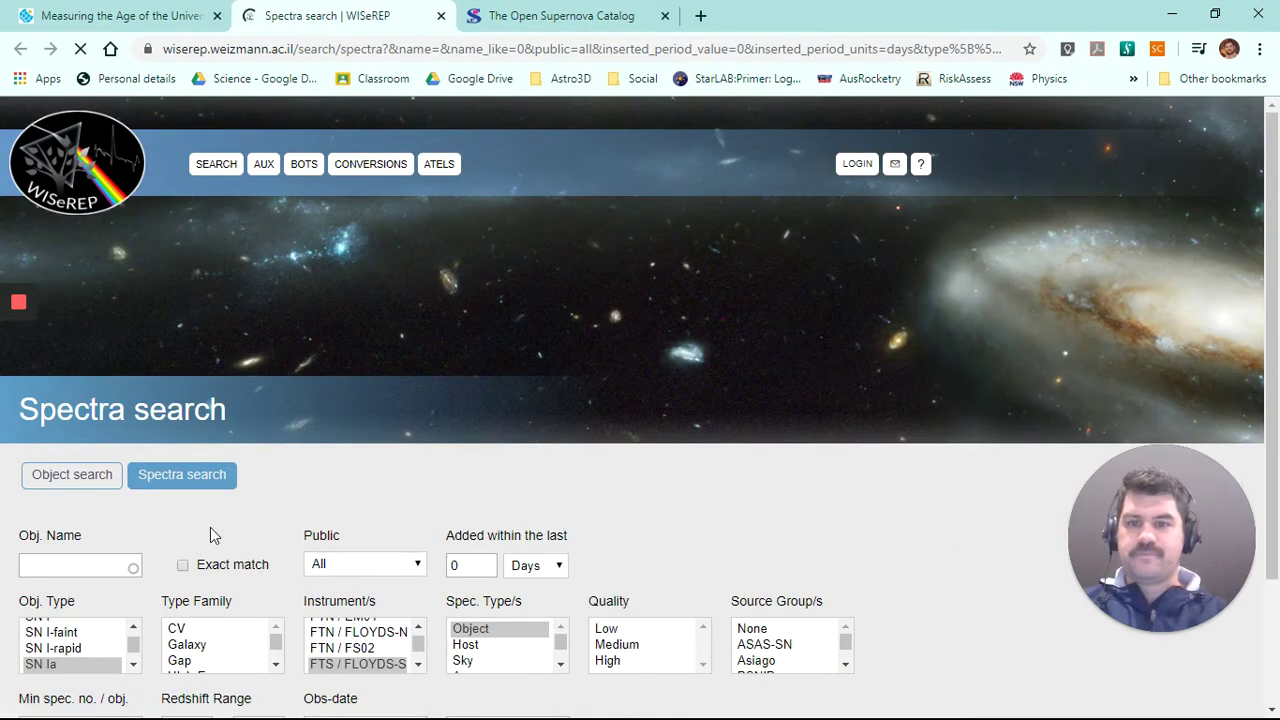
Step: On SN 2019vsa's spectrum, show then hide hydrogen markers, then overlay Fe II line markers
scroll(390, 473, down, 10)
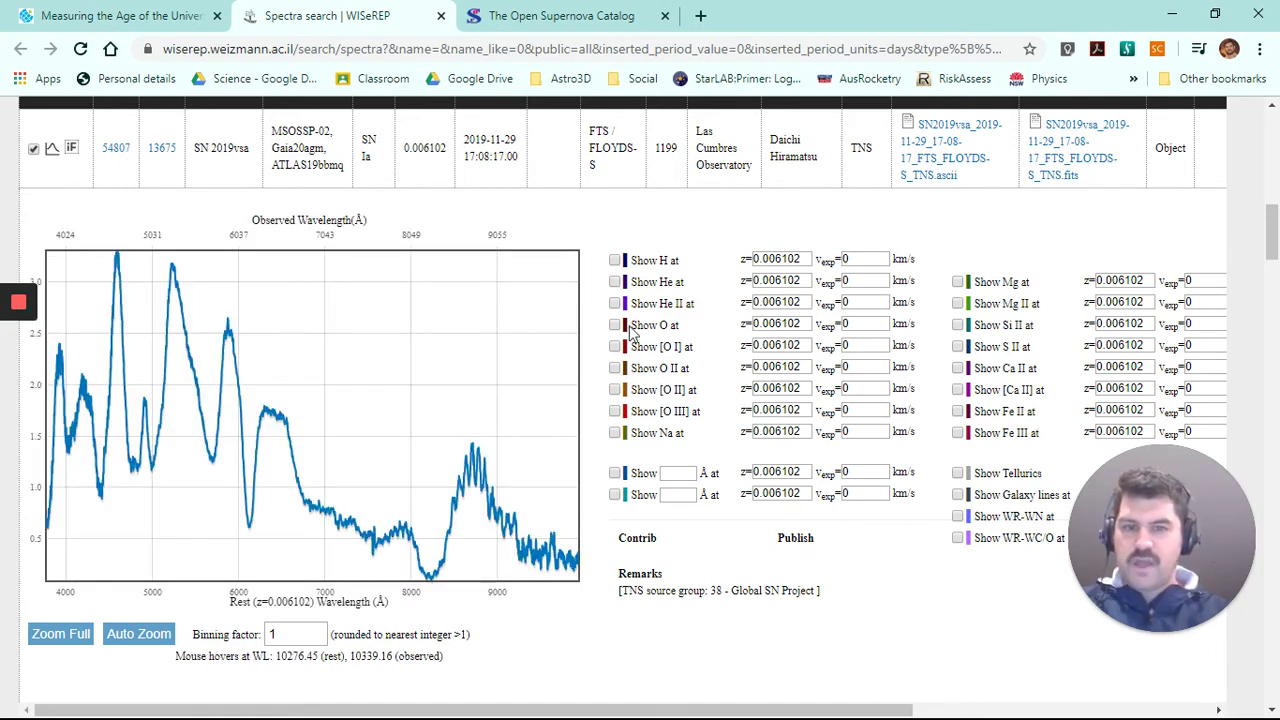
click(615, 261)
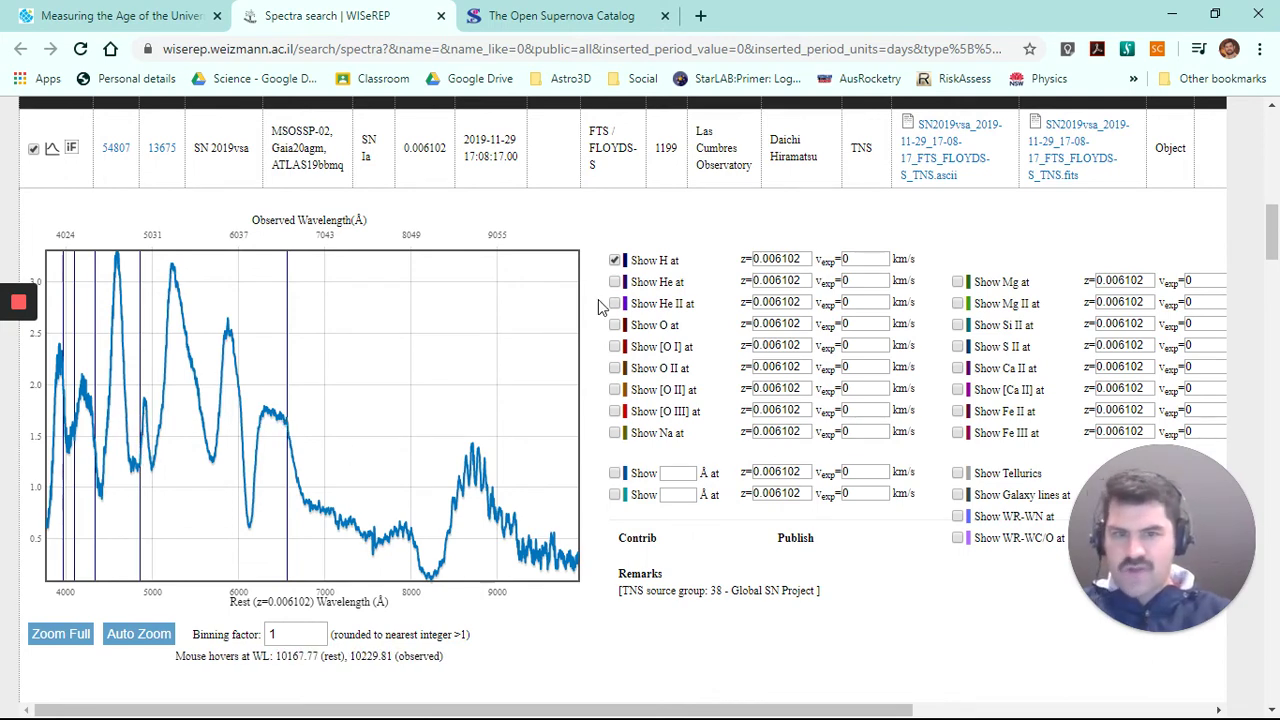
click(614, 261)
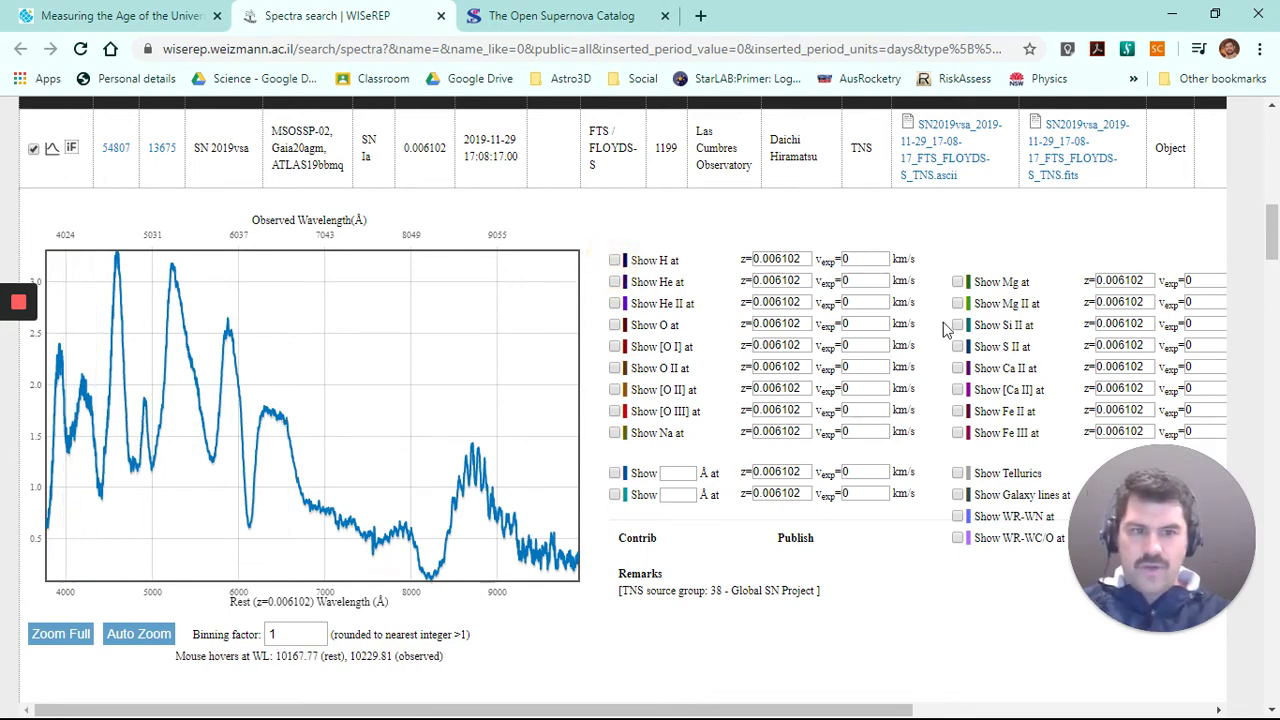
click(958, 412)
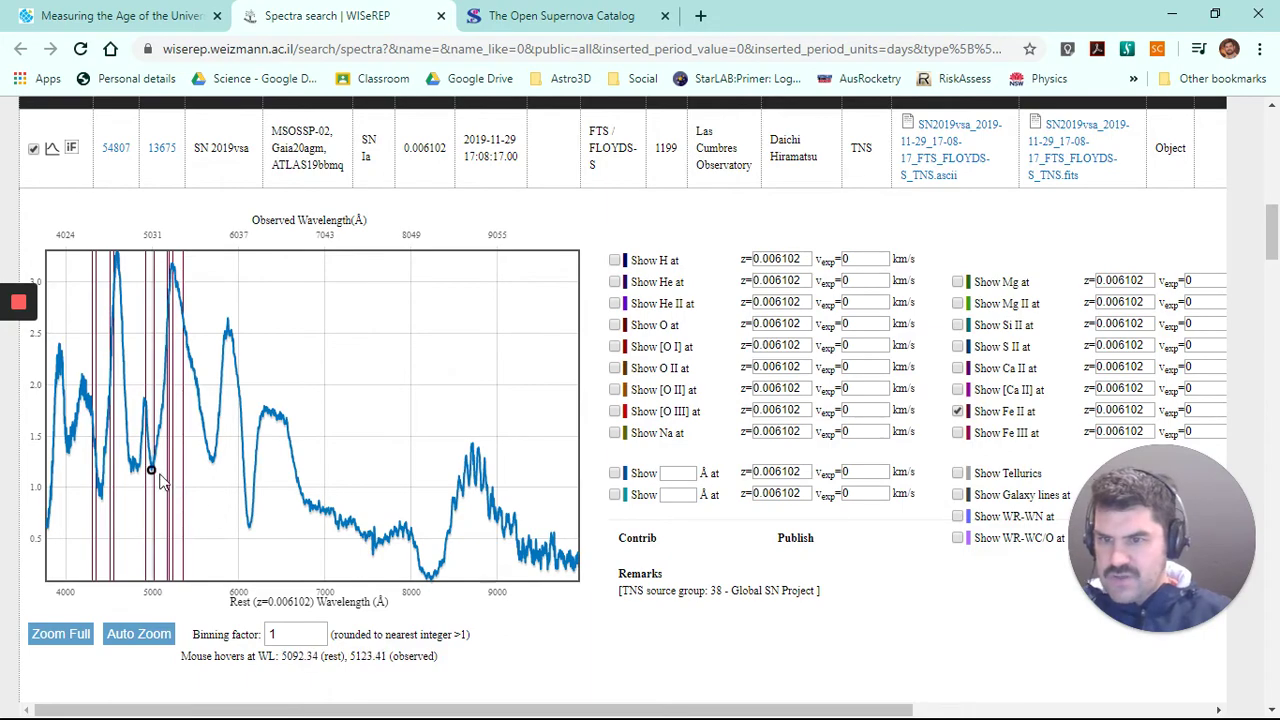
Step: Remove the Fe II markers and scroll the results to SN 2019vju at redshift 0.012872
click(958, 412)
scroll(924, 593, down, 8)
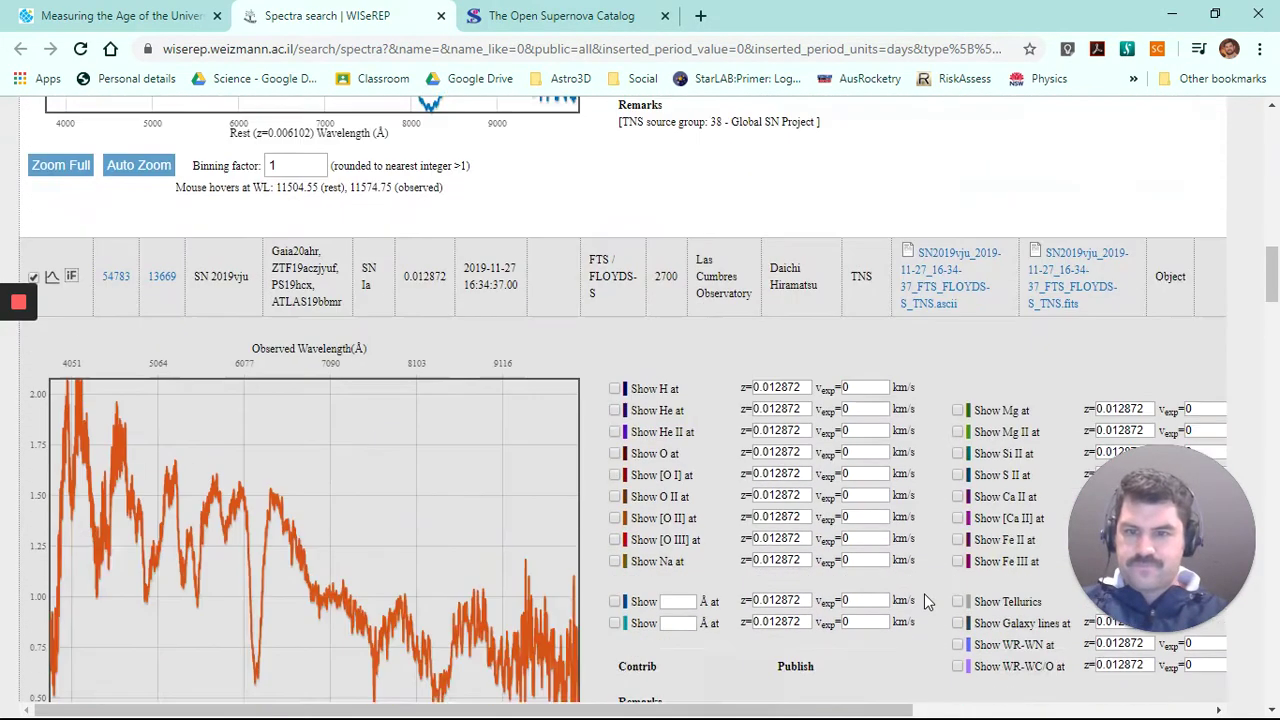
scroll(924, 593, down, 6)
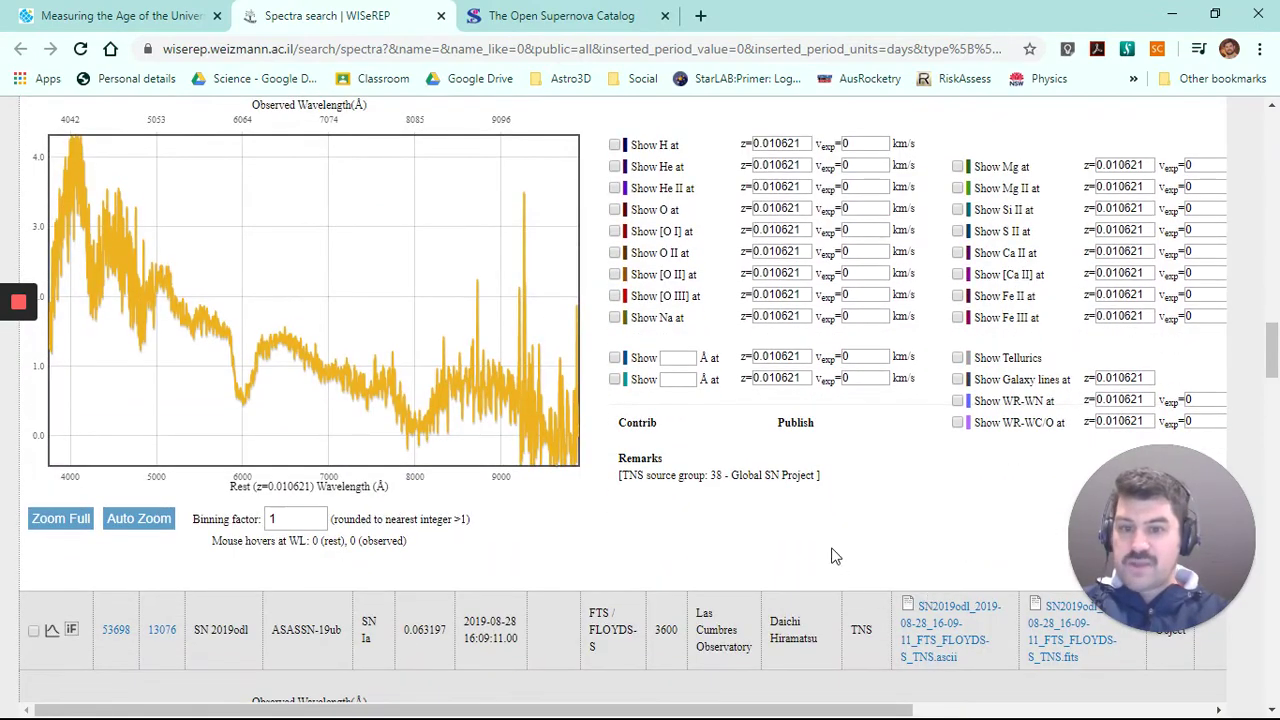
scroll(833, 552, down, 6)
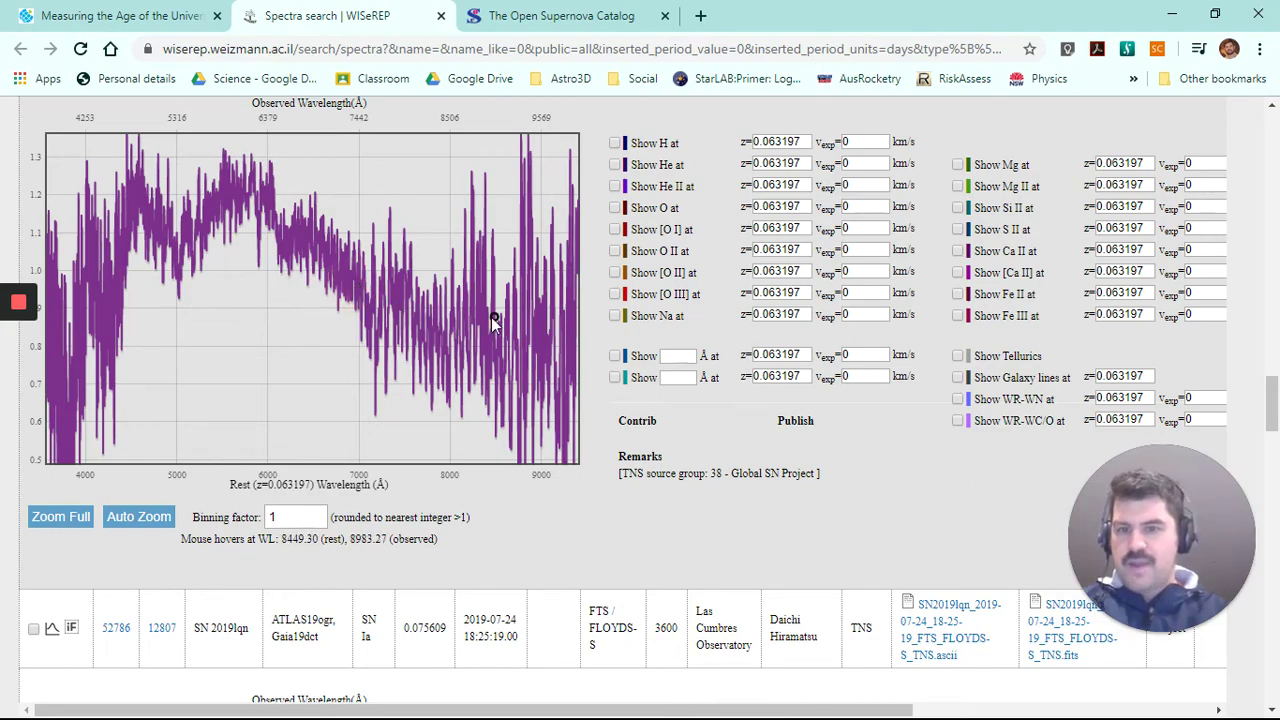
scroll(491, 317, up, 6)
scroll(491, 317, up, 8)
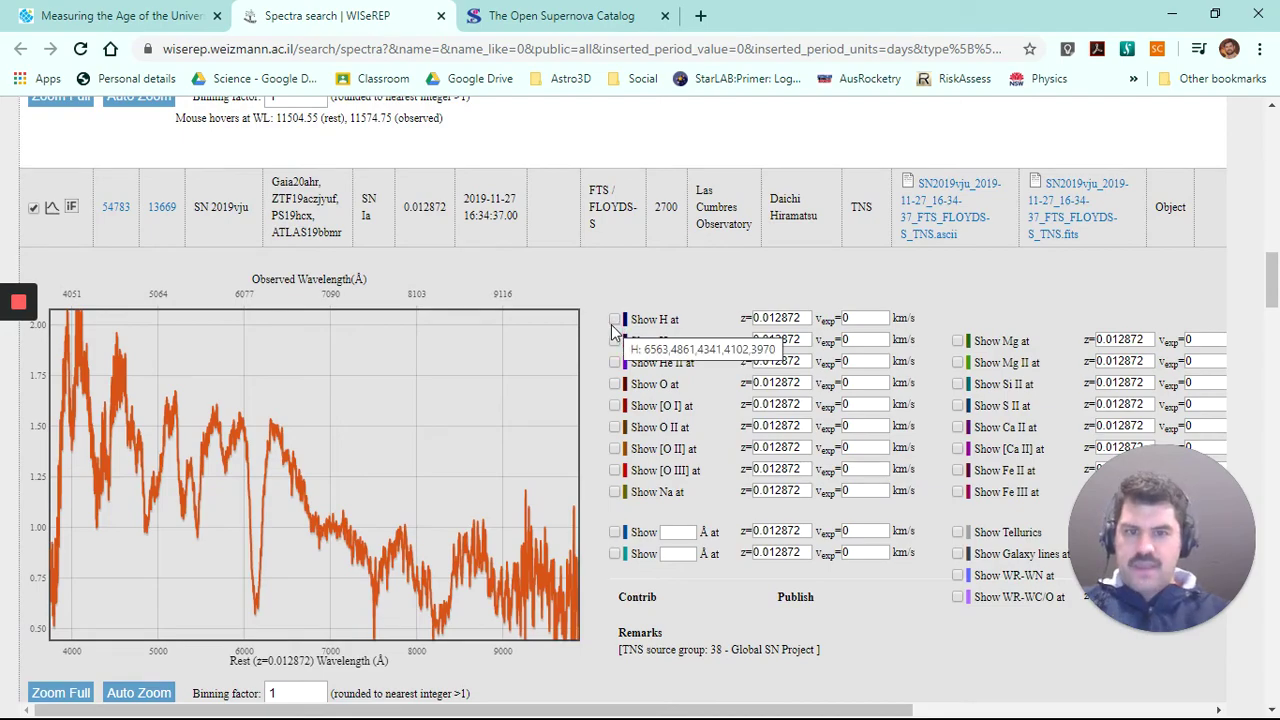
scroll(603, 317, up, 10)
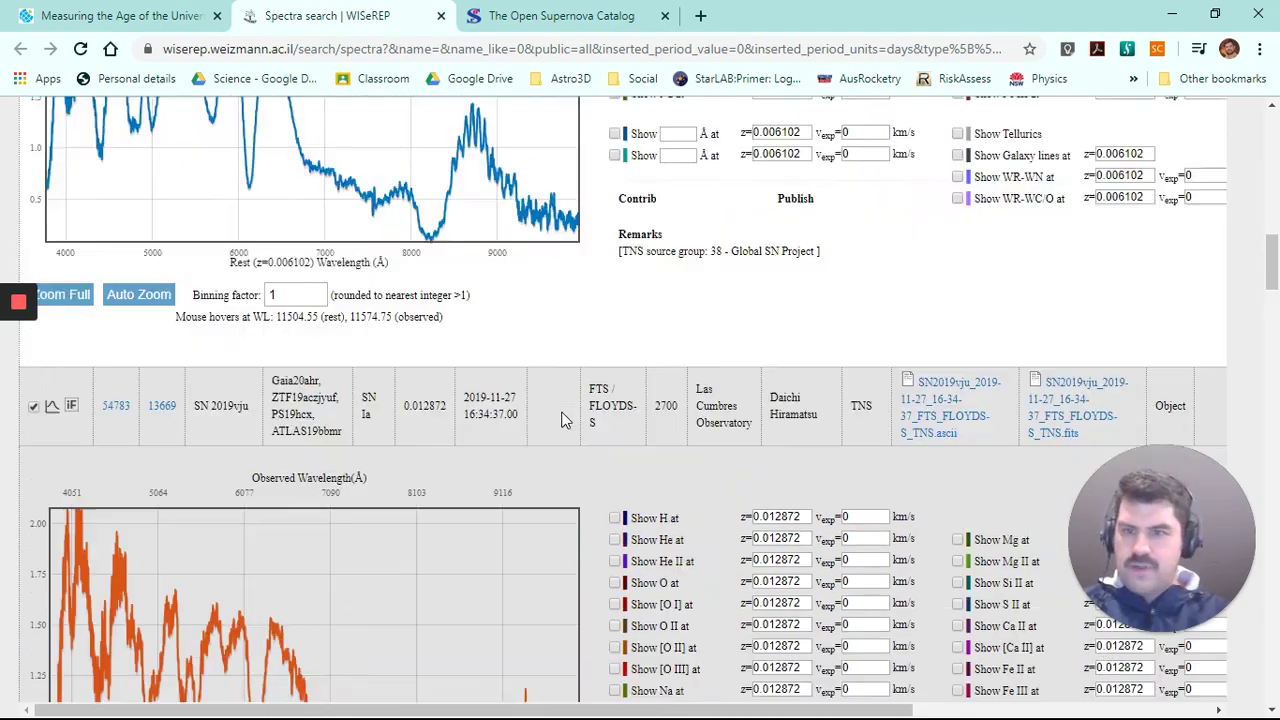
scroll(563, 420, down, 4)
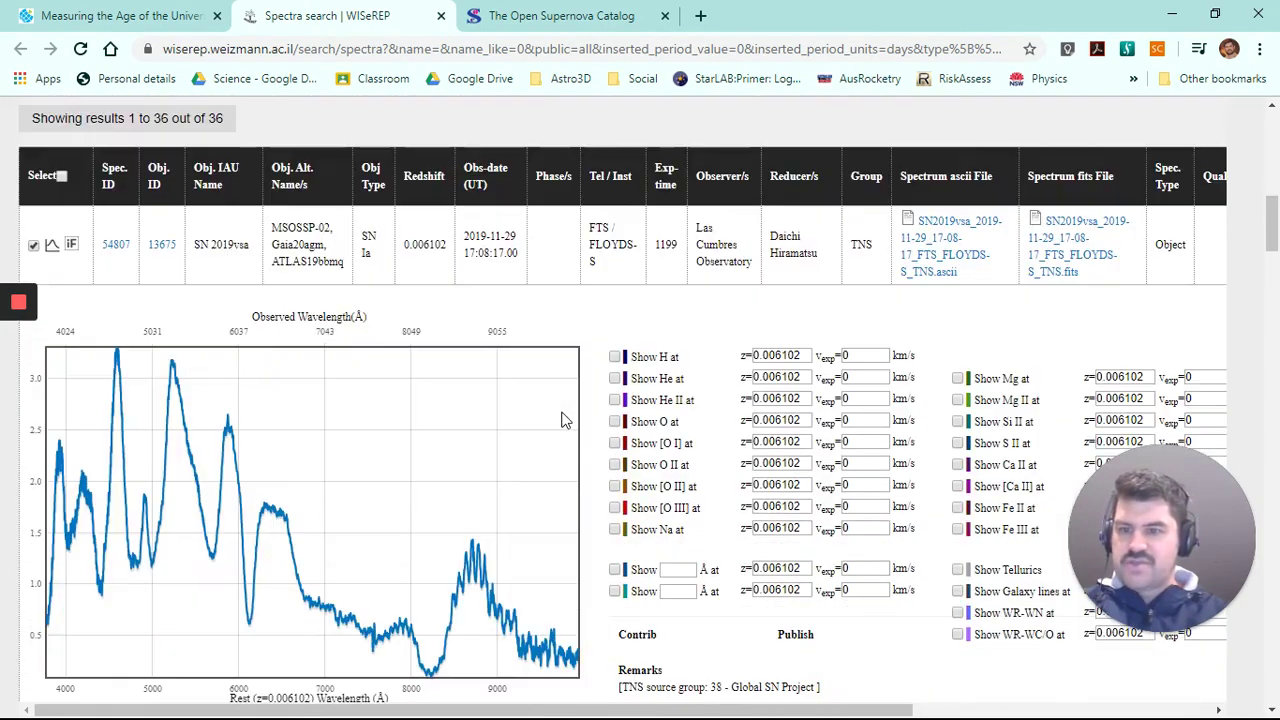
scroll(563, 420, down, 6)
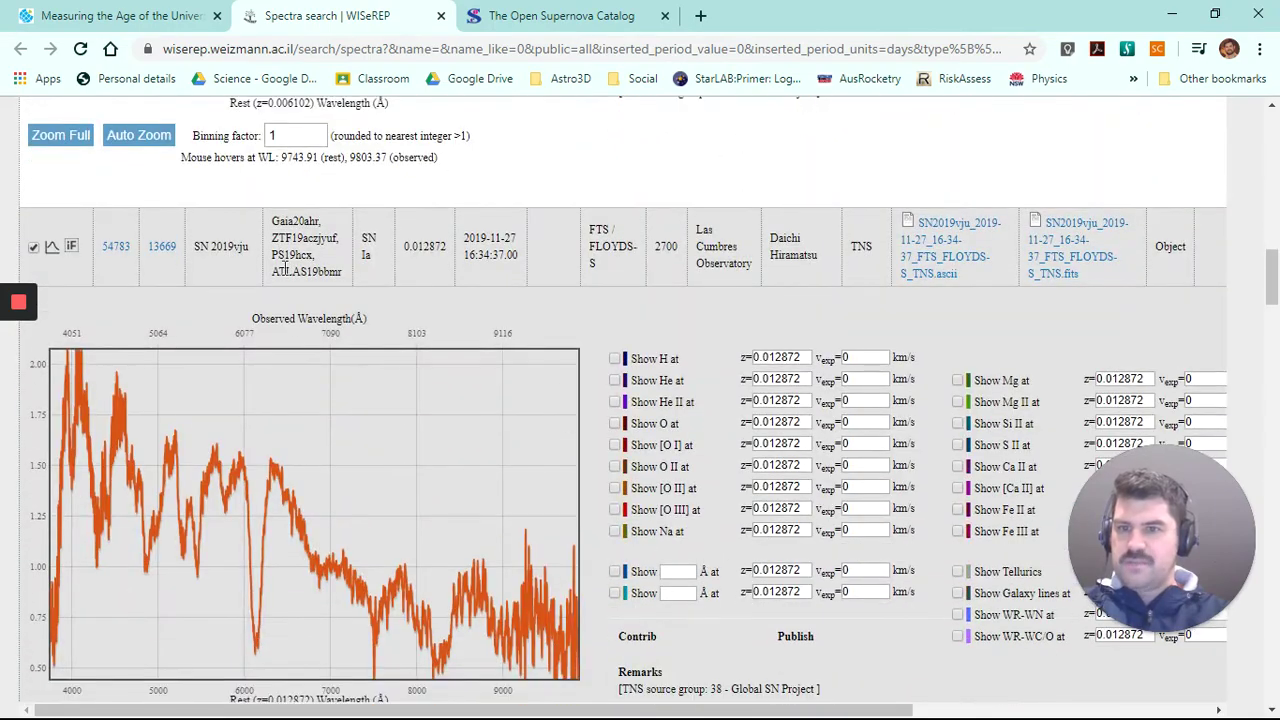
scroll(270, 262, up, 7)
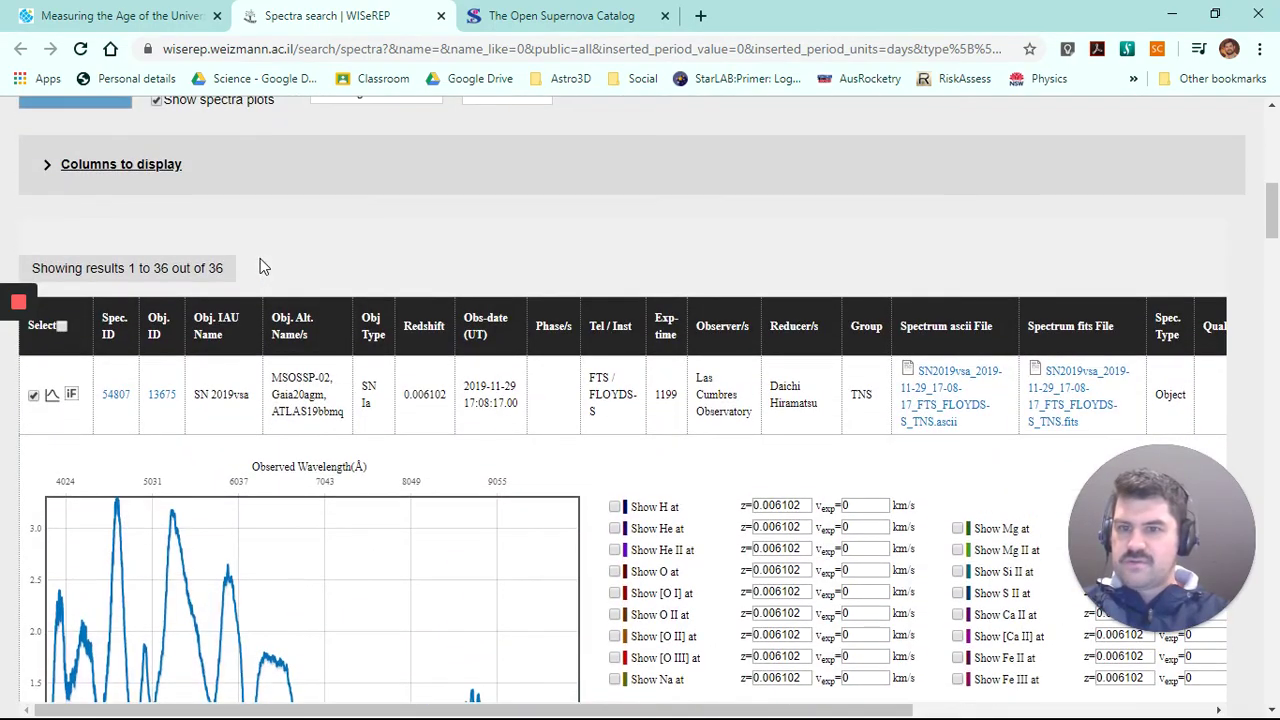
scroll(260, 258, down, 6)
scroll(222, 342, down, 1)
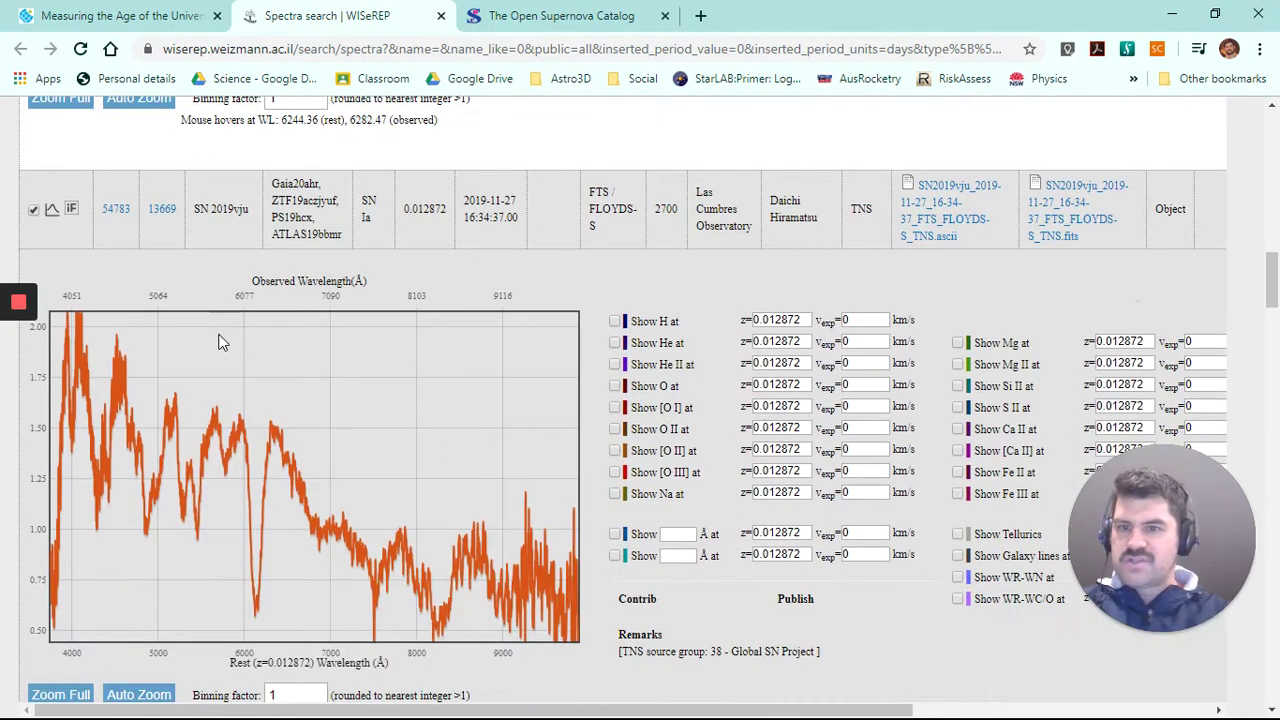
Step: Copy the name 2019vju from WISeREP into cell A9
double_click(220, 210)
key(ctrl+c)
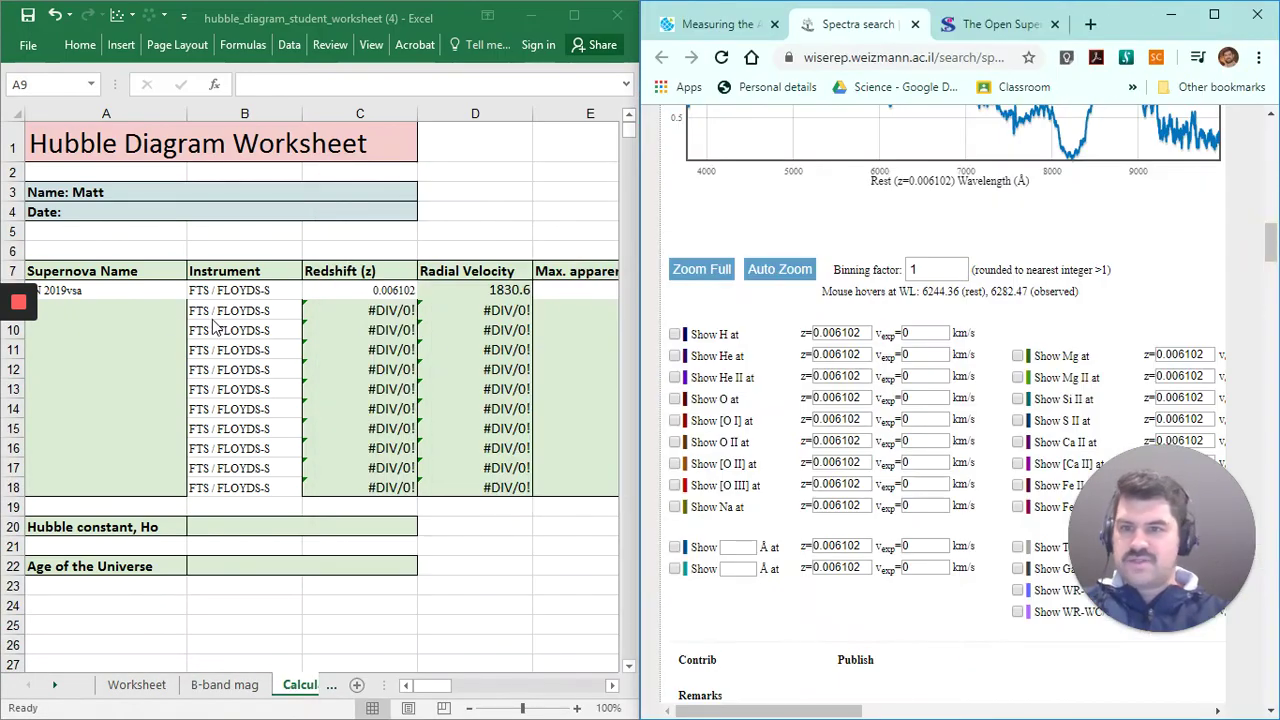
click(130, 314)
key(ctrl+v)
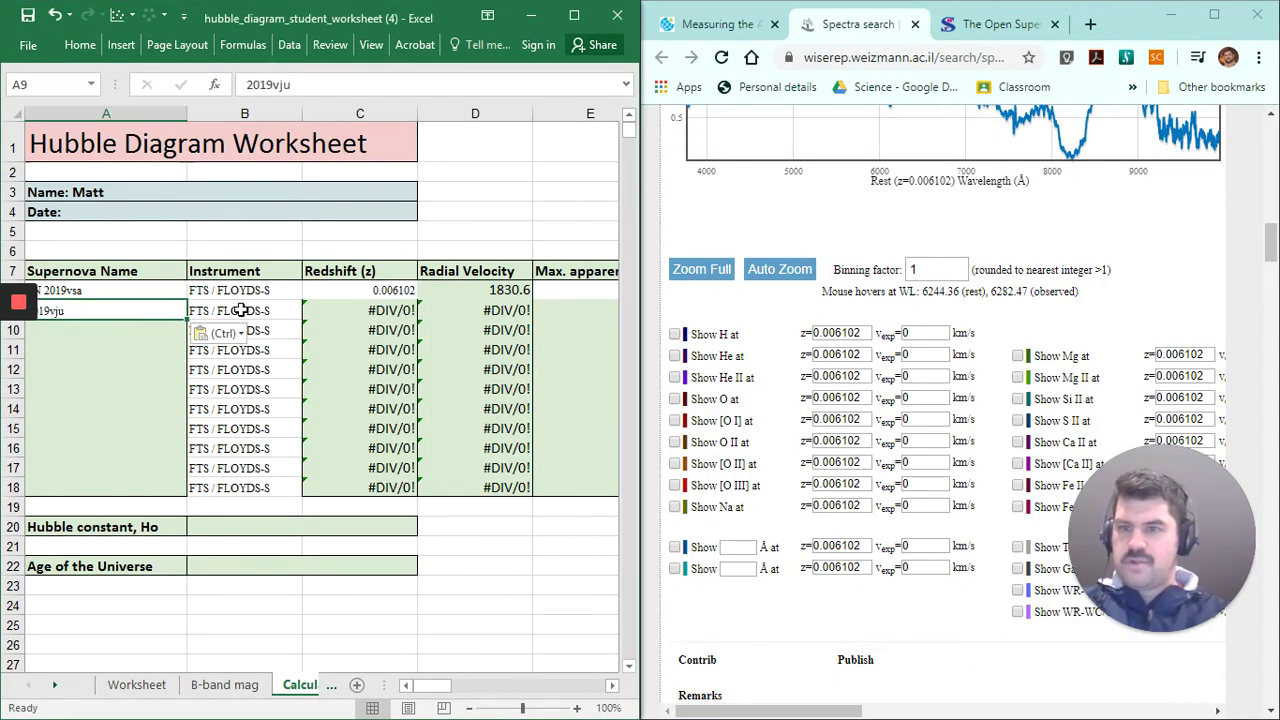
Step: Copy SN 2019vju's redshift 0.012872 from WISeREP into cell C9
scroll(300, 308, right, 2)
scroll(300, 308, left, 2)
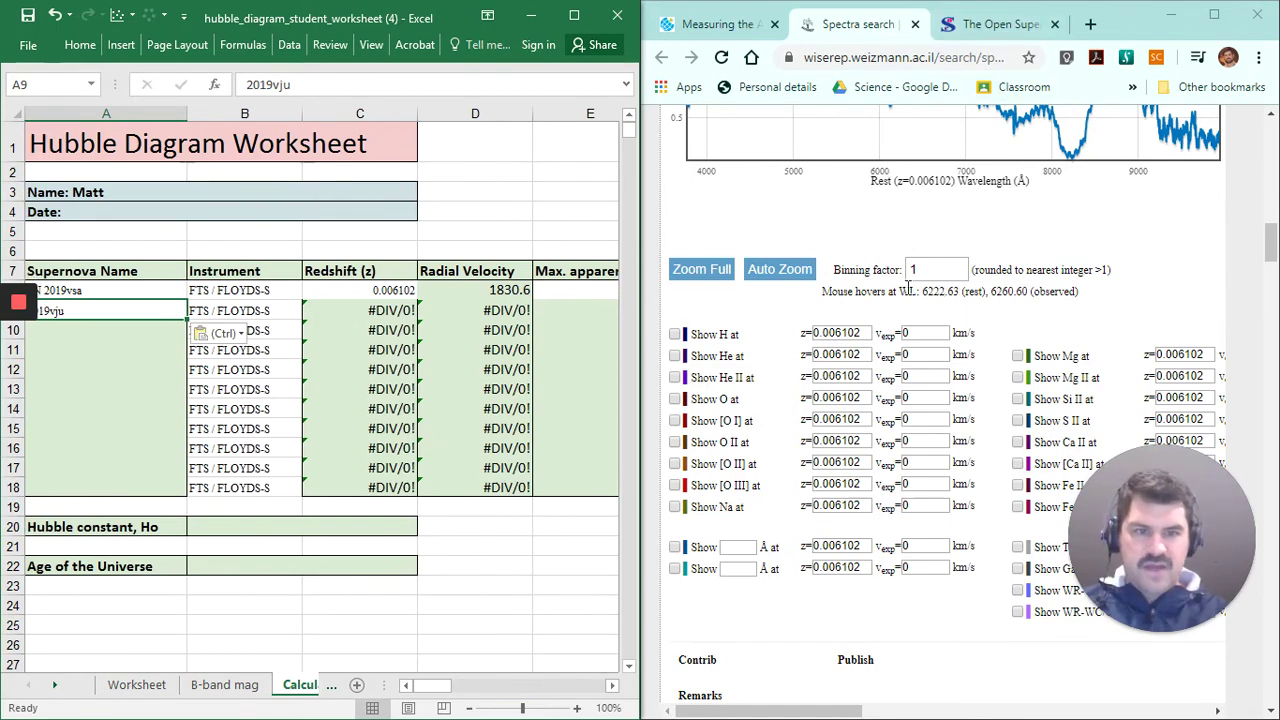
scroll(908, 288, up, 6)
scroll(908, 288, down, 9)
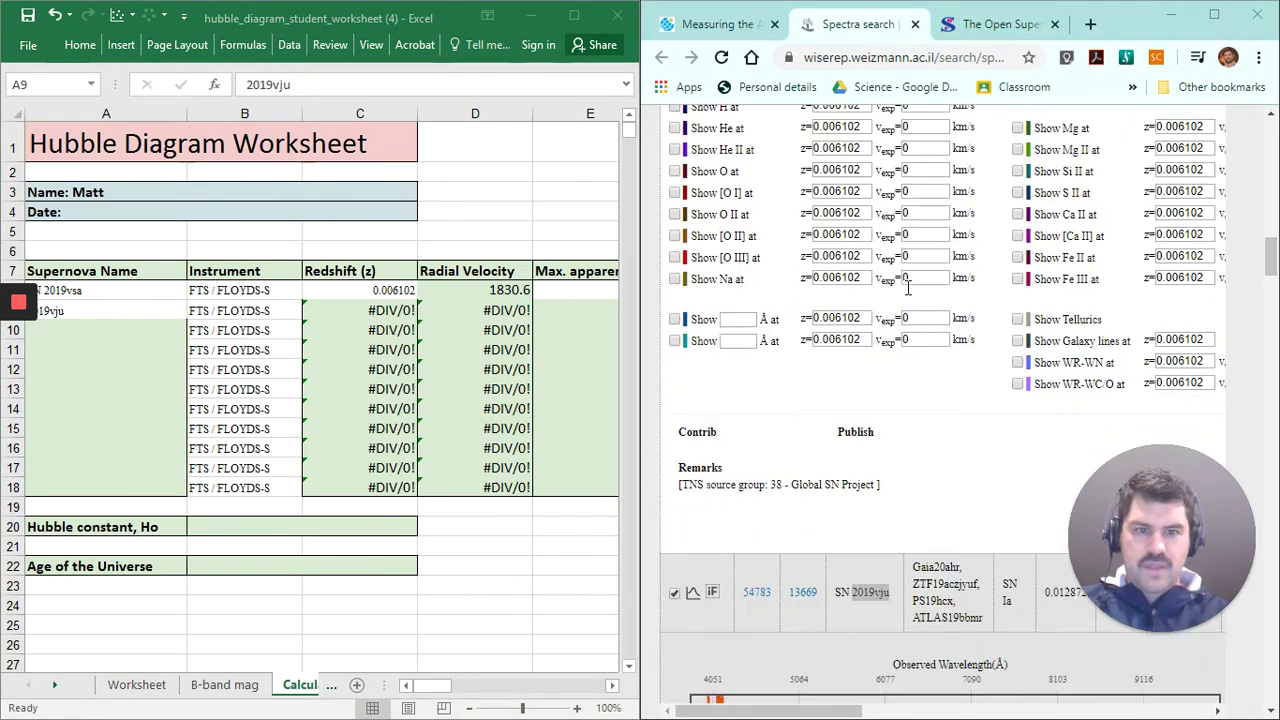
scroll(908, 288, down, 4)
double_click(1057, 187)
key(ctrl+c)
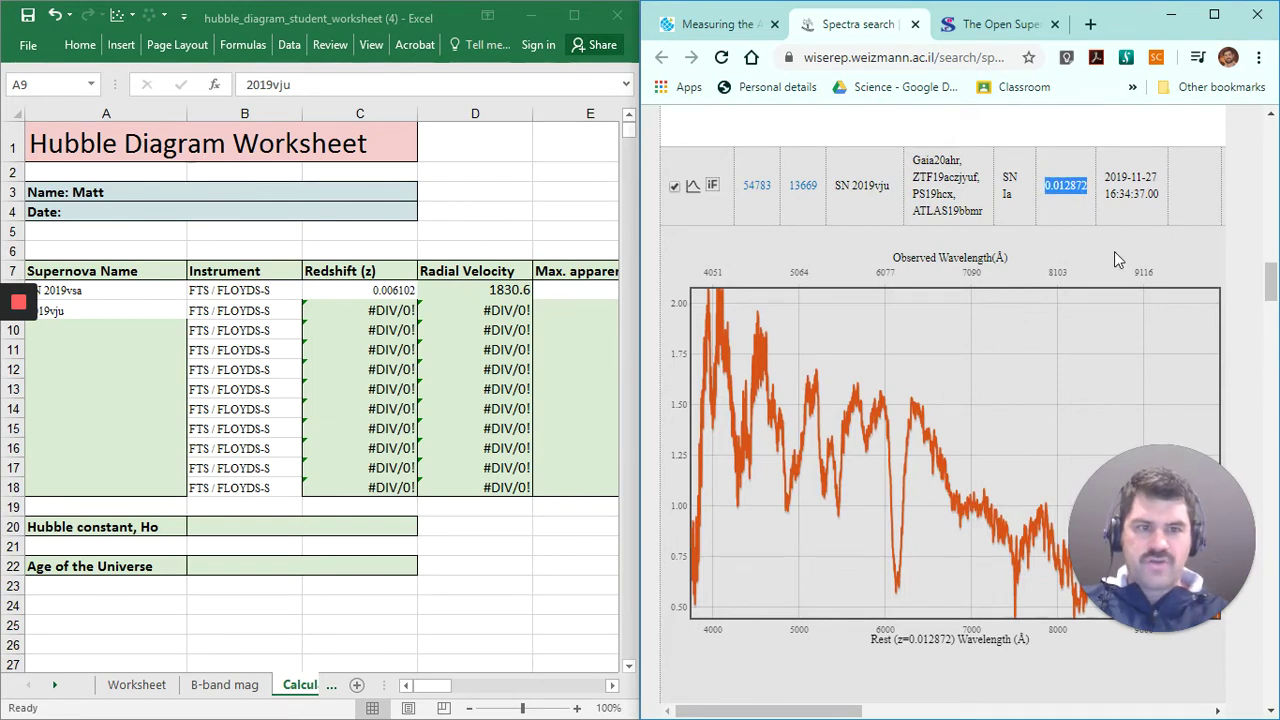
click(348, 310)
key(ctrl+v)
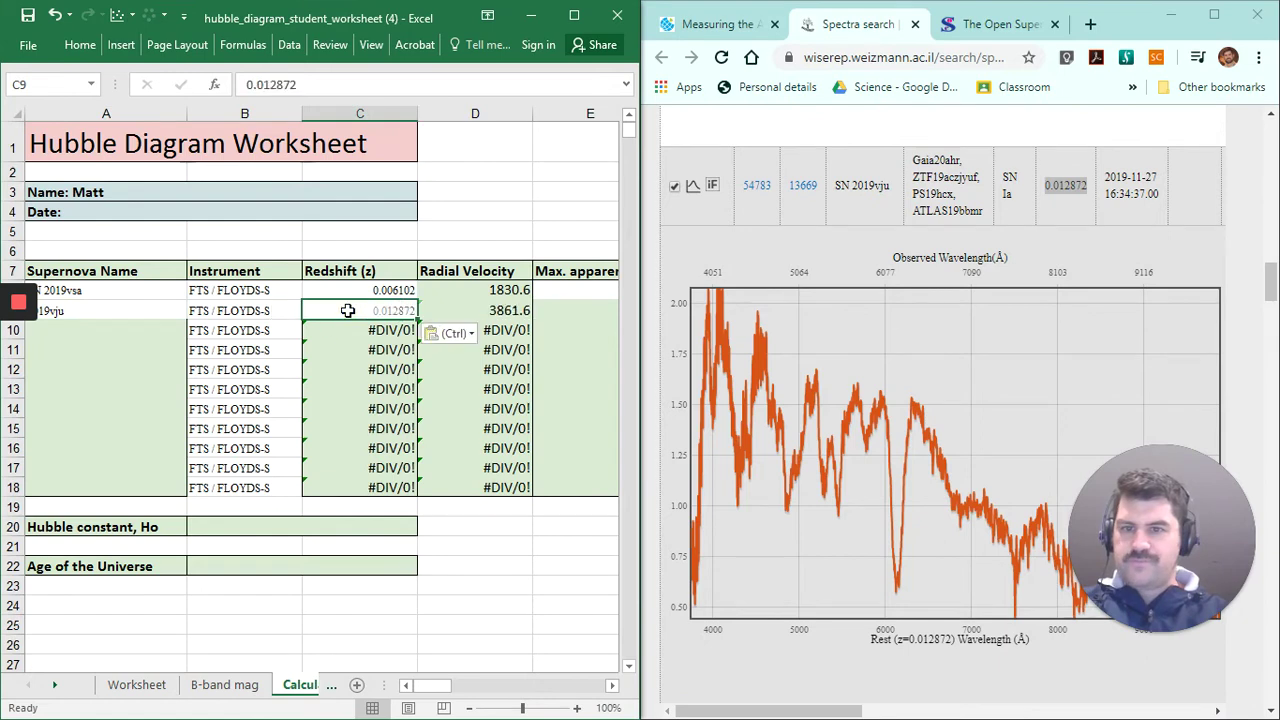
click(551, 310)
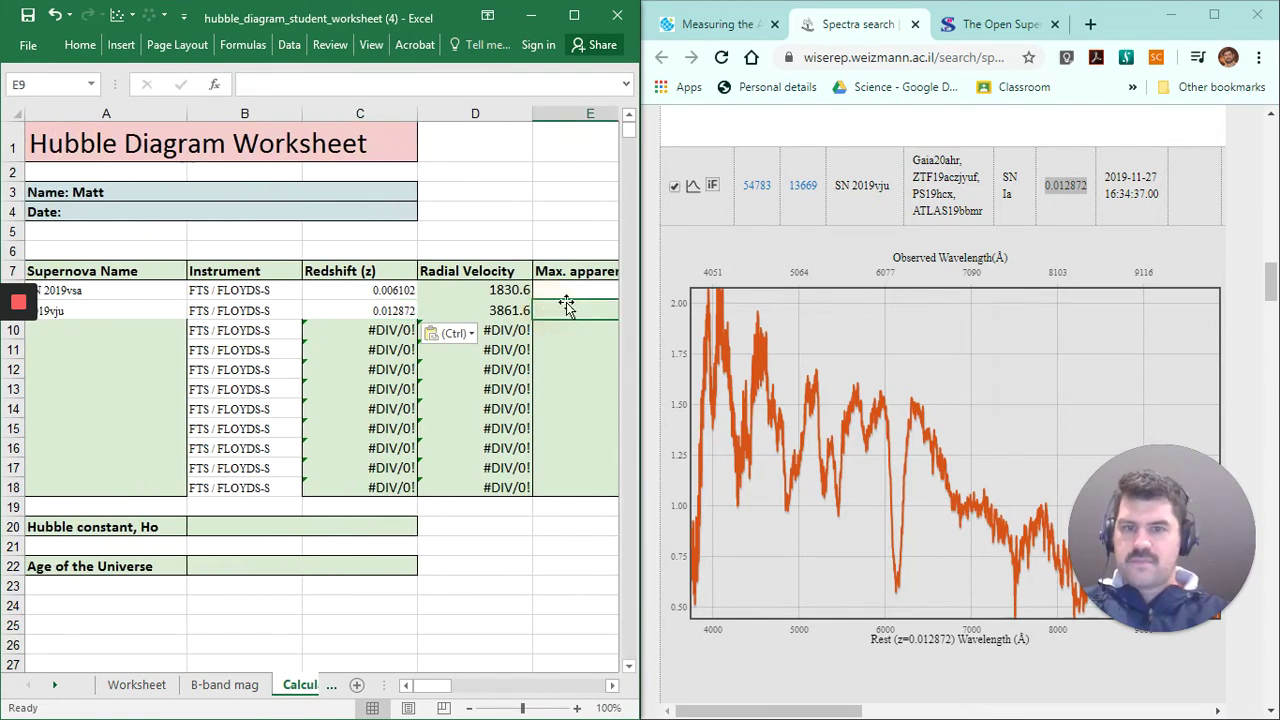
Step: Select the full name SN 2019vju in the WISeREP results
click(968, 30)
click(858, 24)
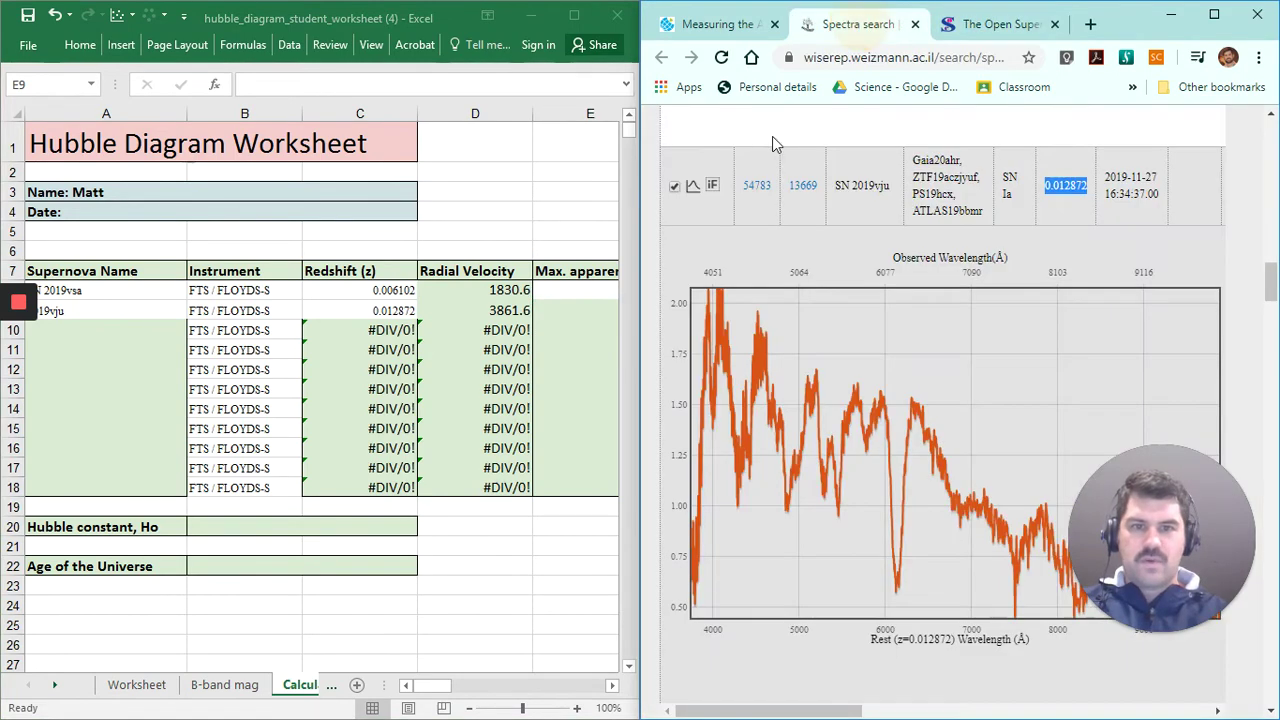
double_click(866, 184)
click(866, 184)
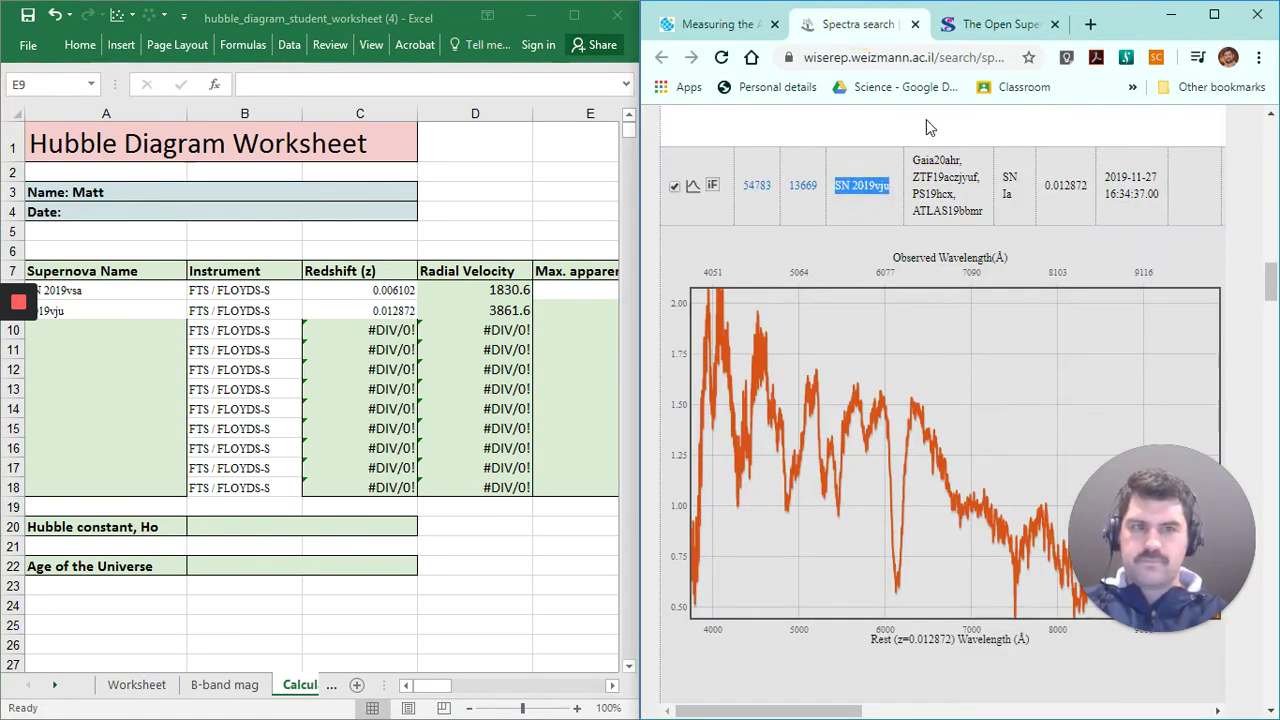
Step: Search the Open Supernova Catalog for SN 2019vju and open the SN2019vju page
click(1013, 30)
scroll(788, 260, down, 3)
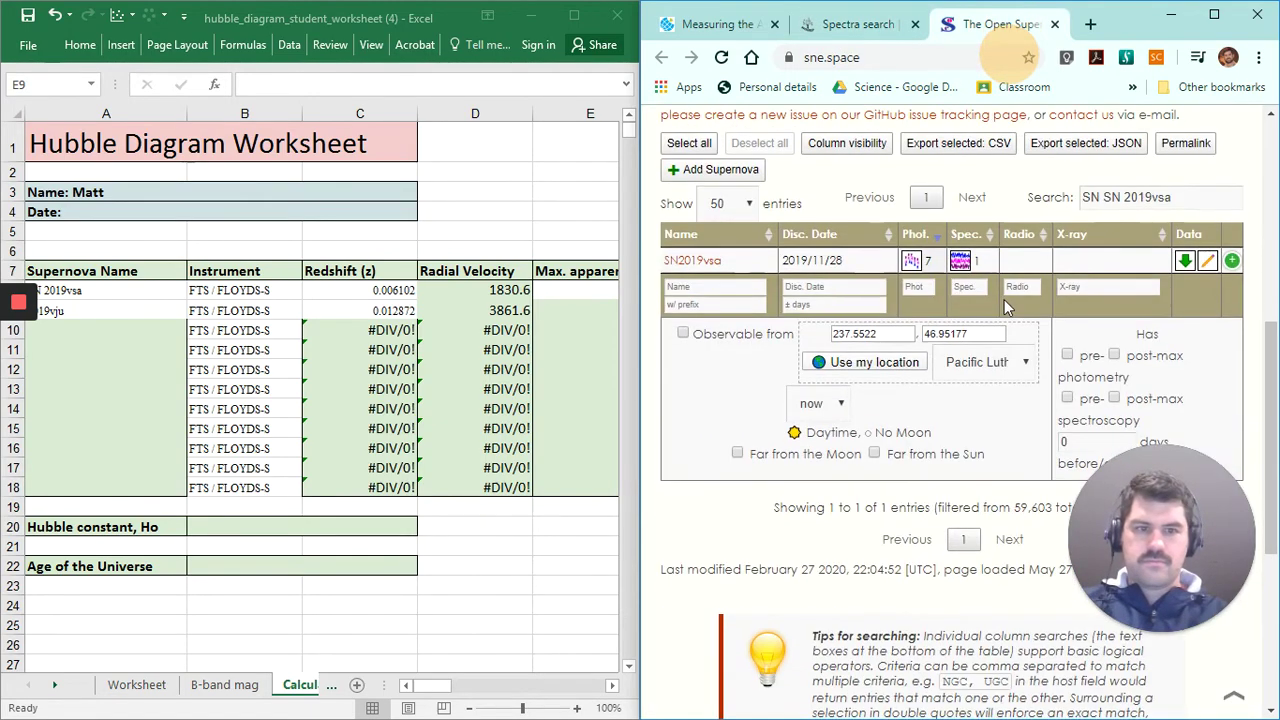
scroll(1100, 250, up, 1)
drag(1184, 302, 982, 287)
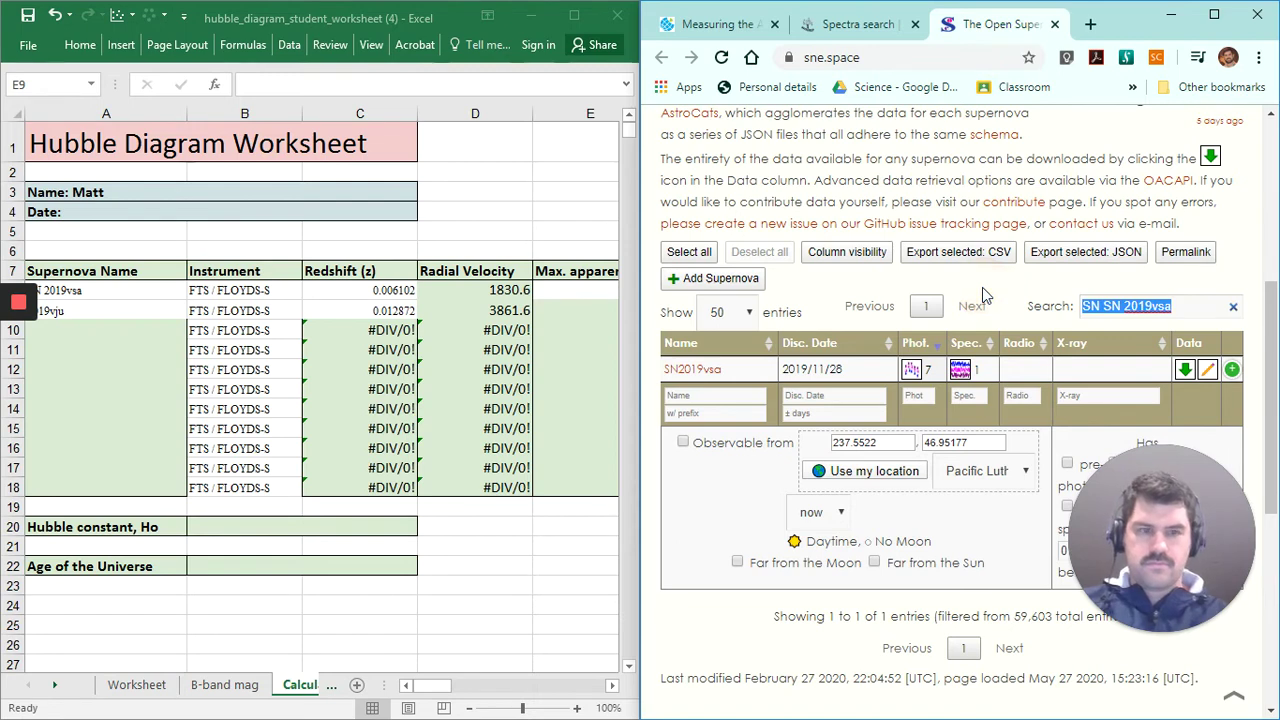
text(SN 2019vju)
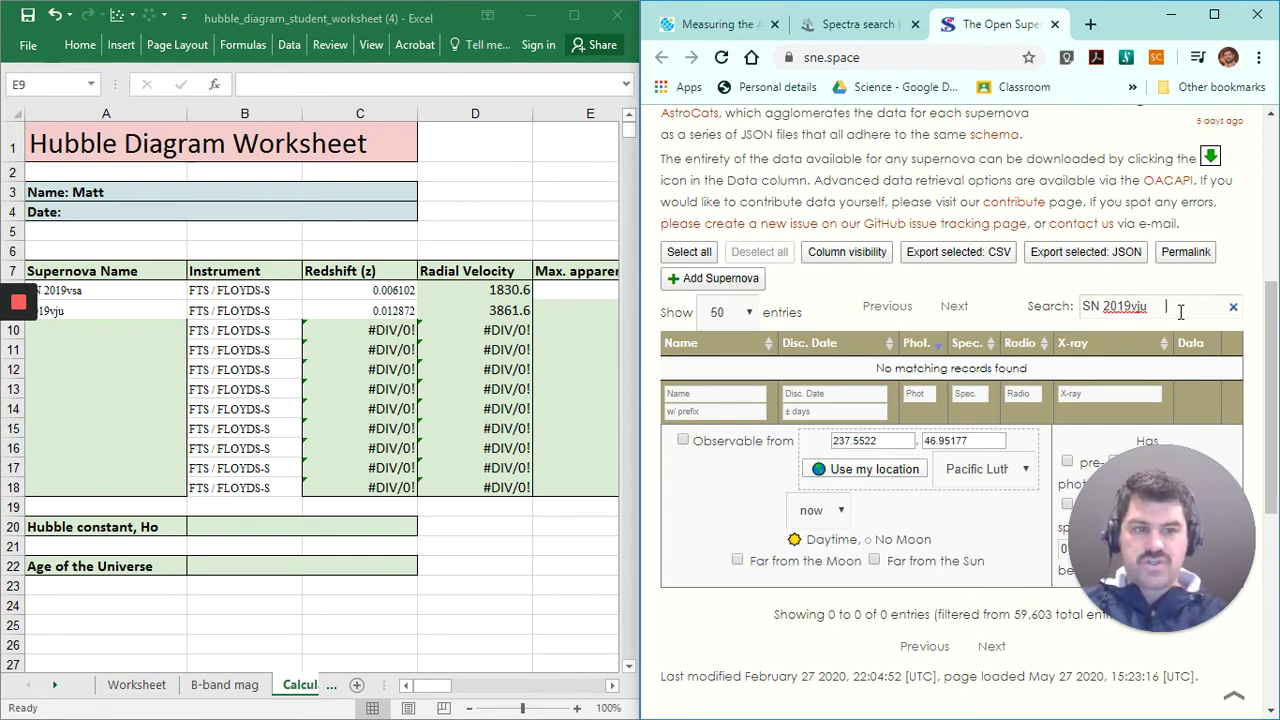
key(BackSpace)
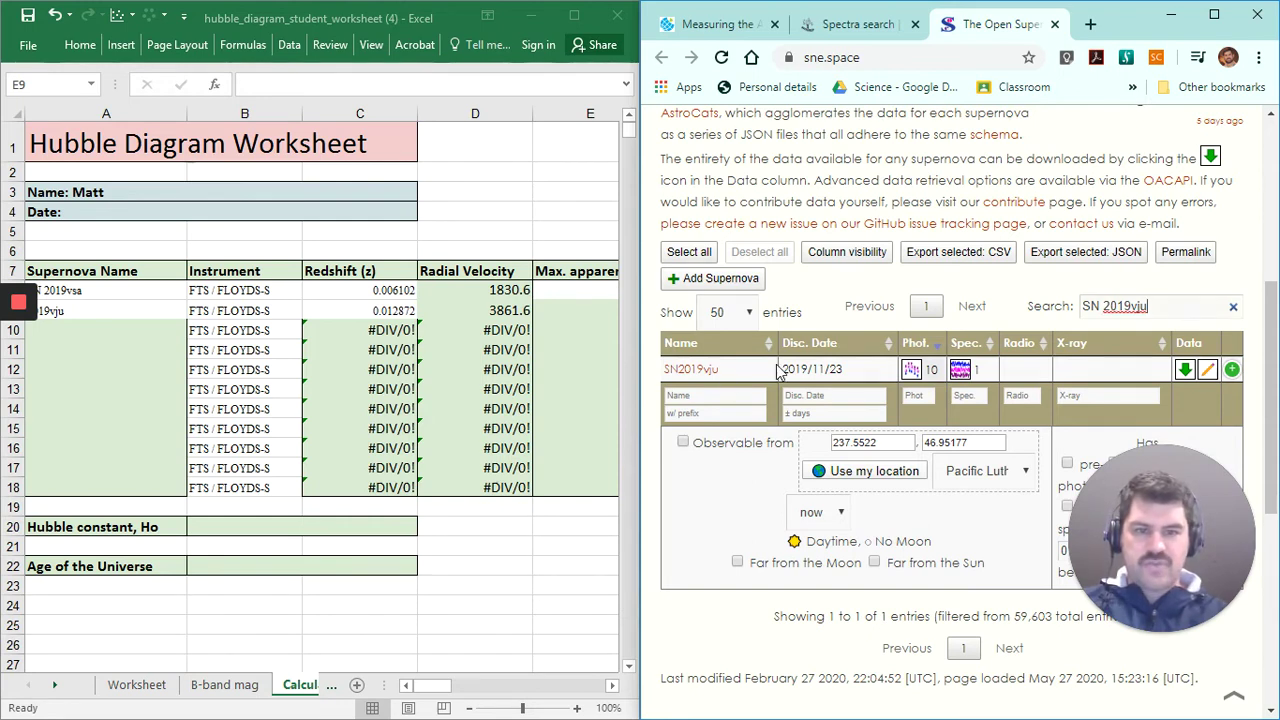
click(679, 377)
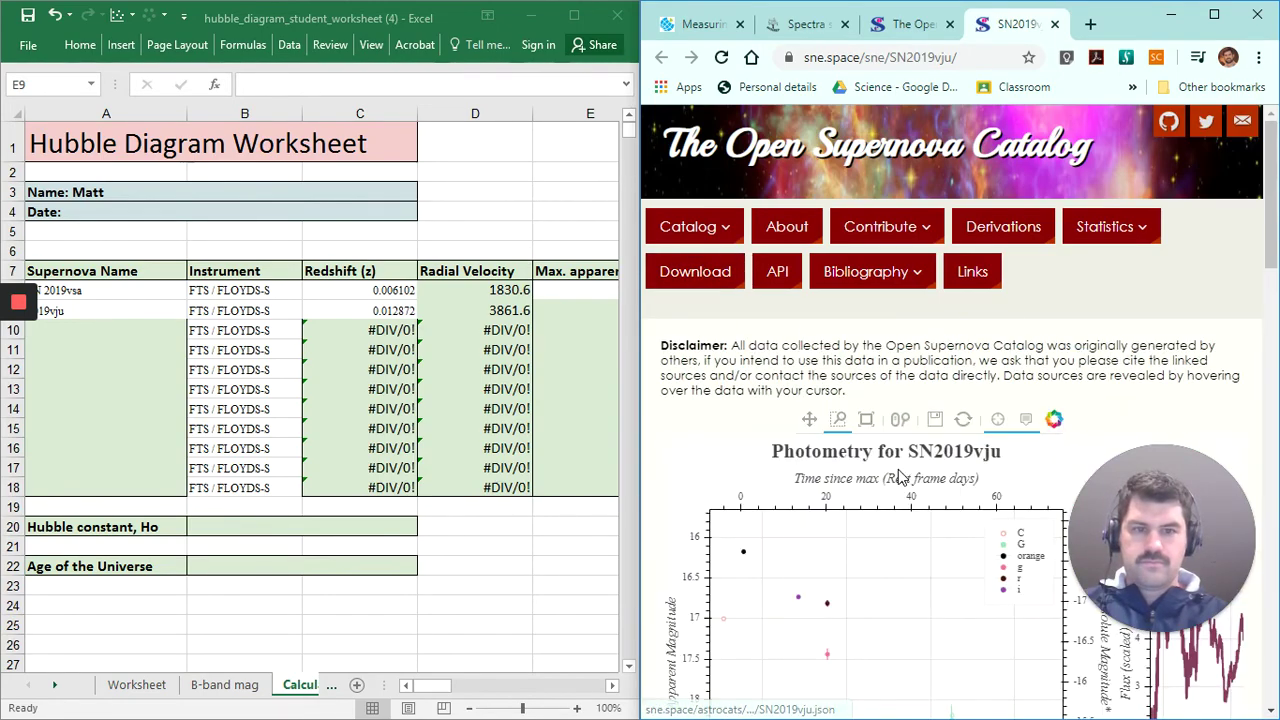
Step: Maximize the browser, read SN2019vju's m_max 16.17 in the Data table, and return to search results
scroll(937, 409, down, 5)
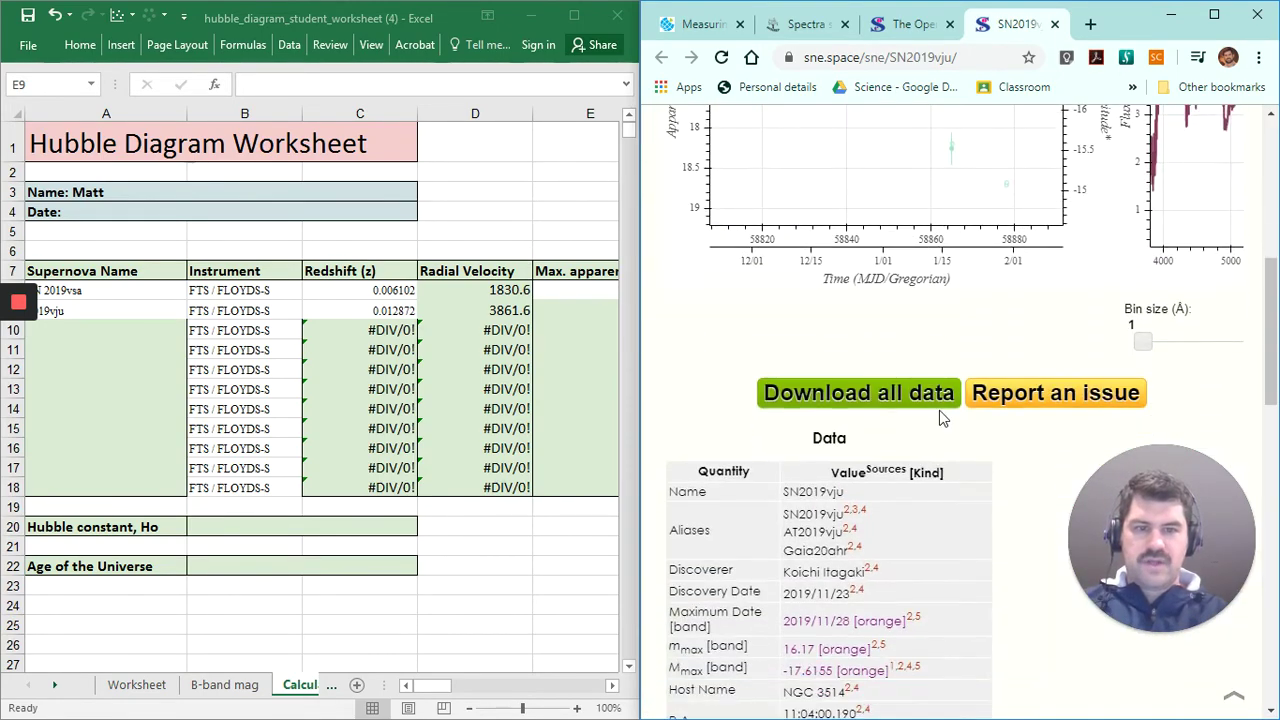
scroll(938, 408, up, 3)
click(1213, 14)
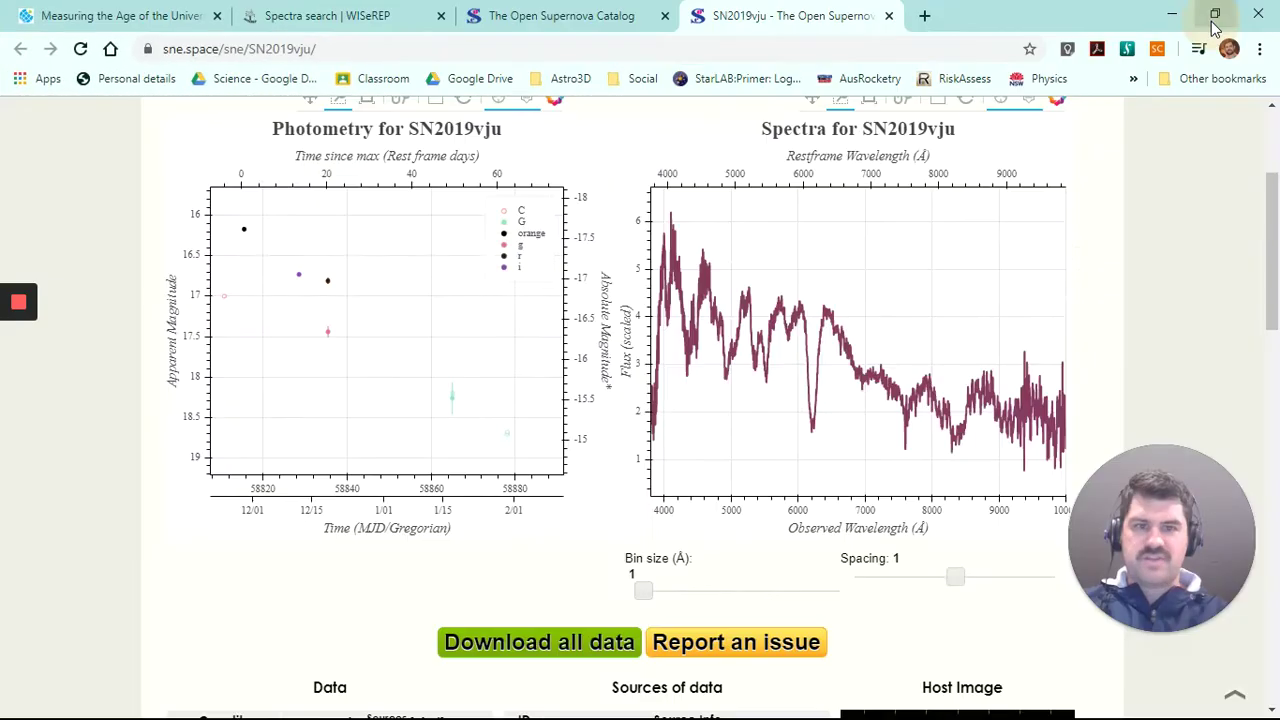
scroll(713, 311, down, 4)
scroll(713, 311, up, 7)
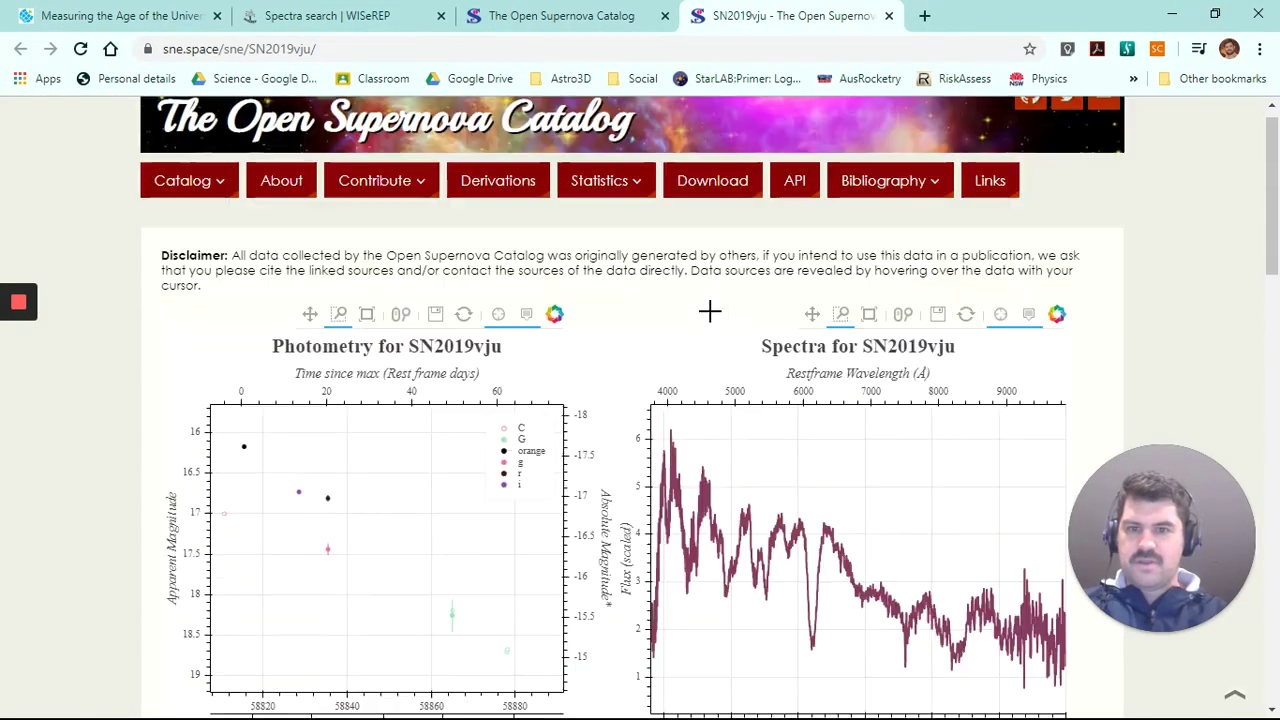
scroll(591, 389, down, 1)
scroll(600, 422, down, 6)
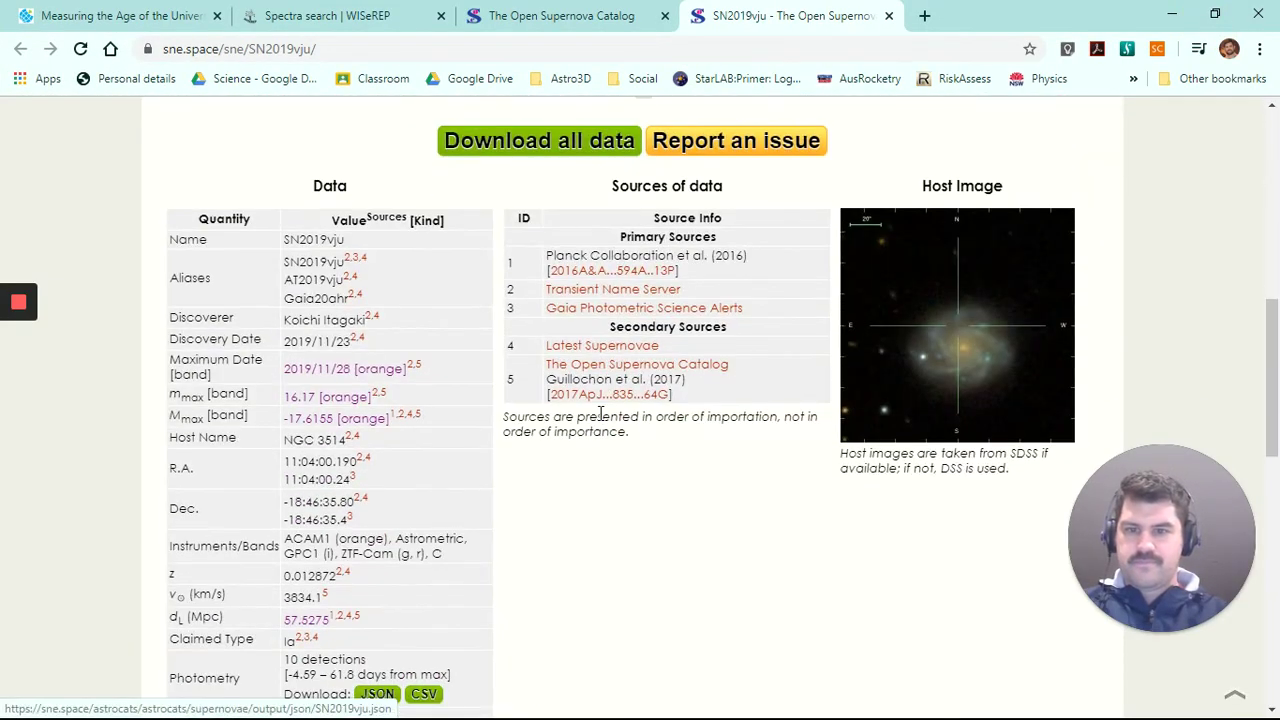
scroll(622, 557, down, 1)
scroll(622, 557, down, 1)
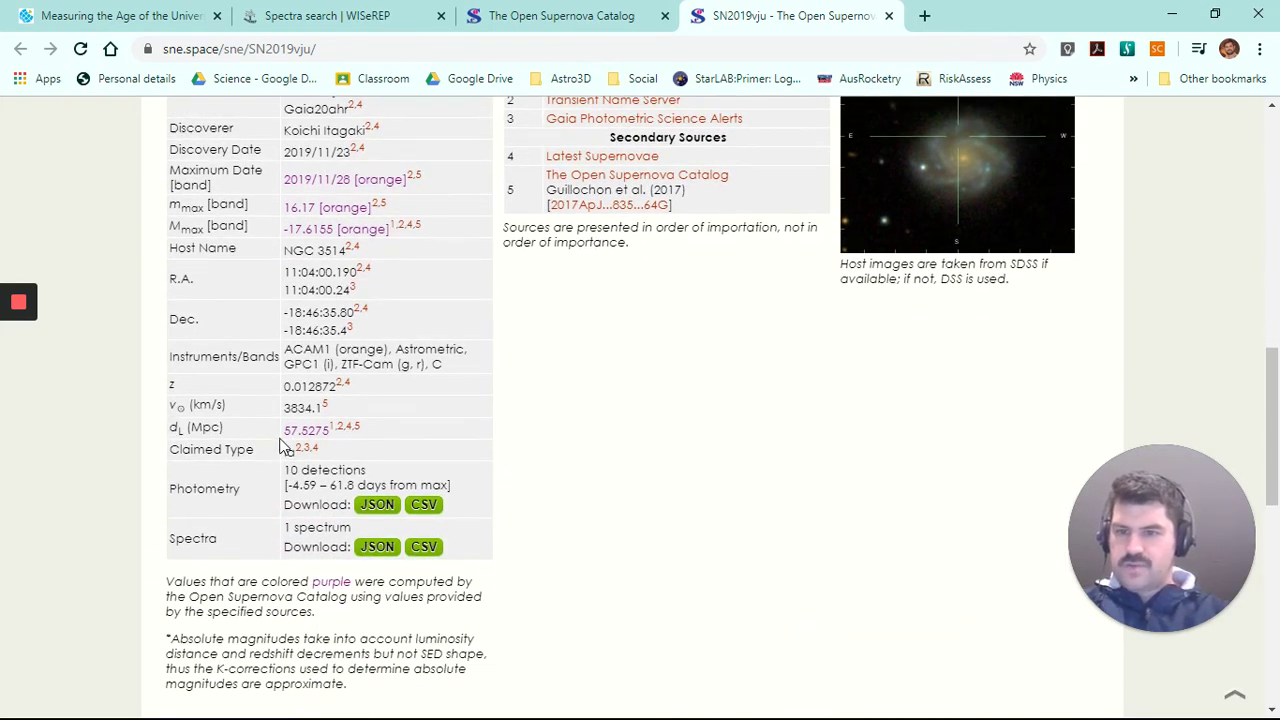
scroll(213, 427, up, 1)
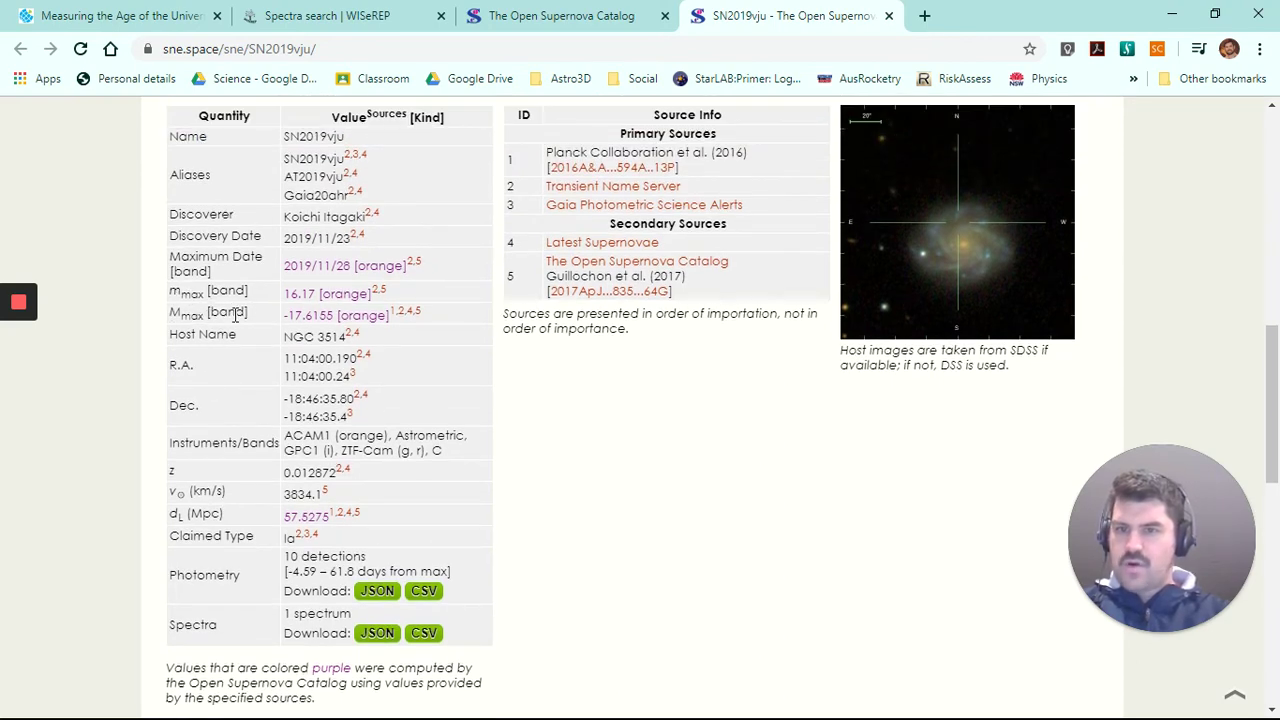
mouse_move(297, 293)
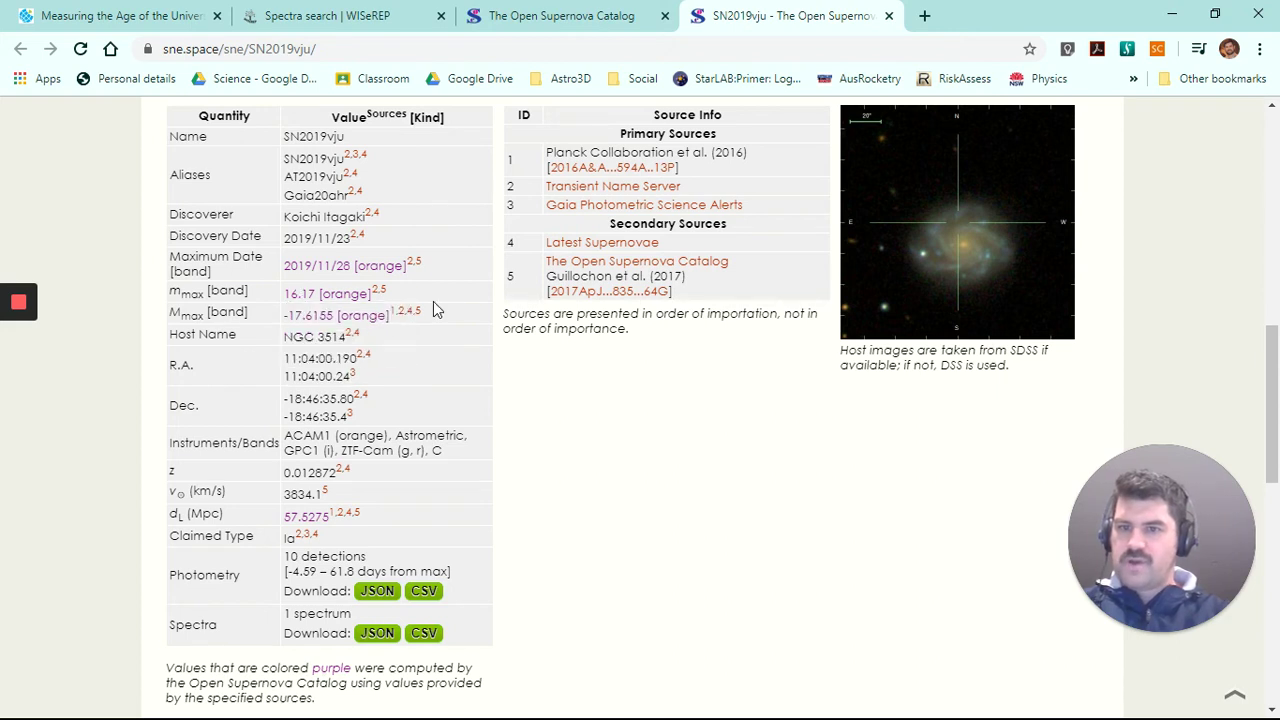
scroll(433, 303, up, 1)
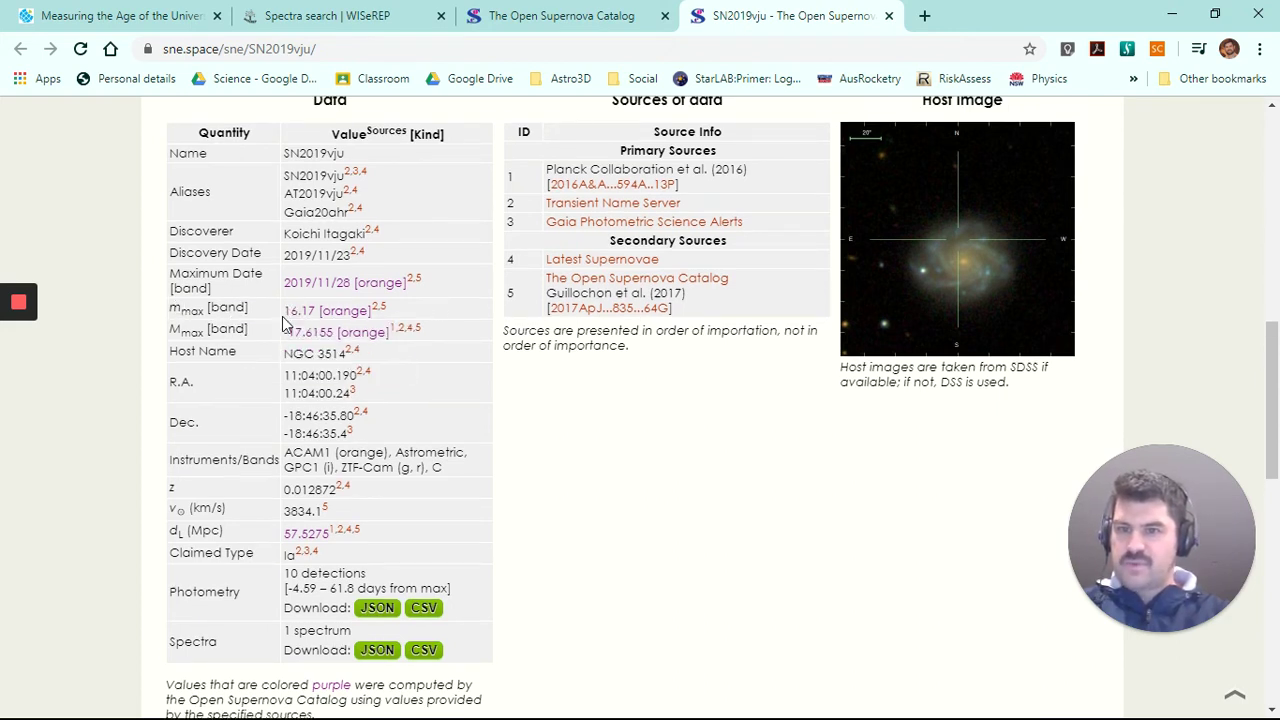
mouse_move(306, 316)
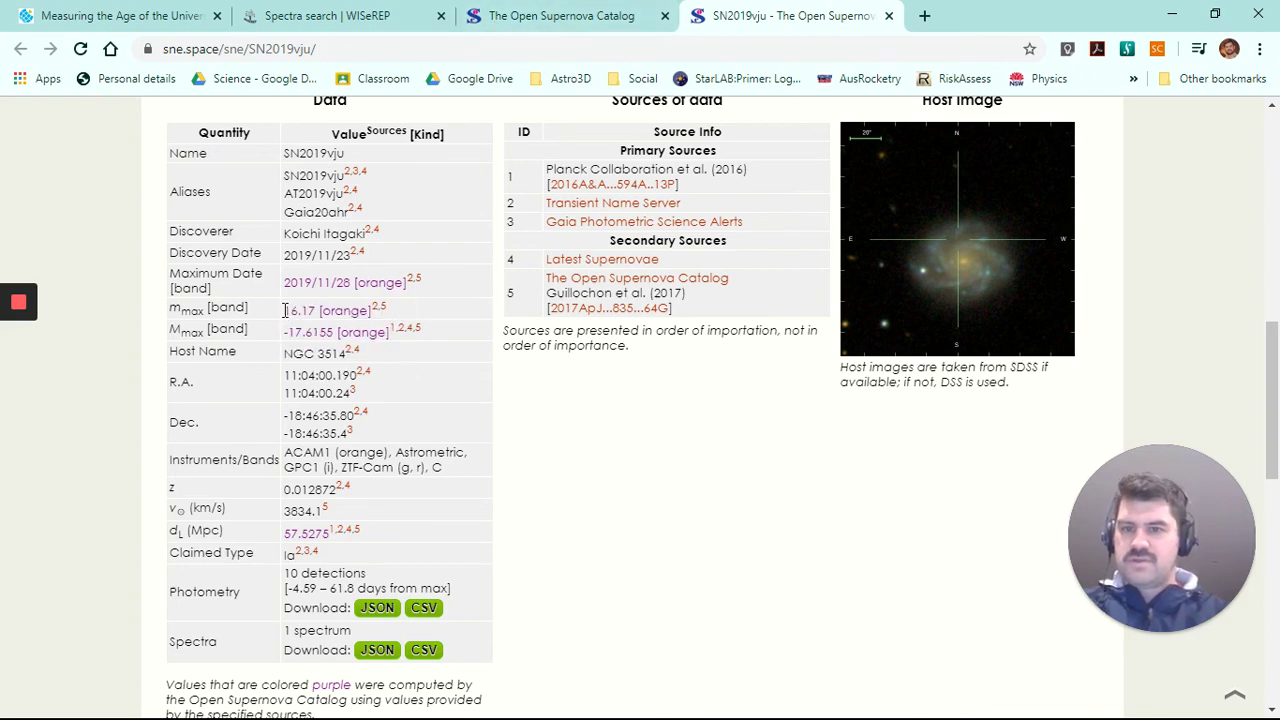
click(515, 12)
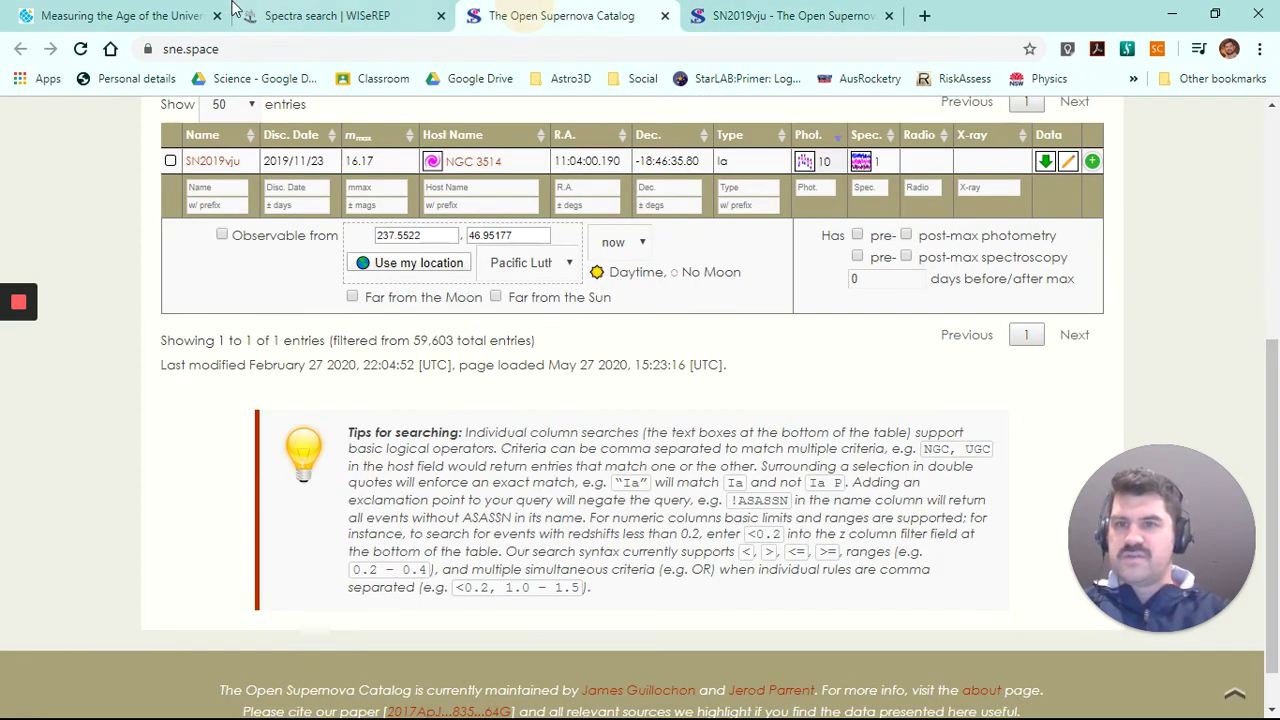
Step: Enter maximum magnitude 16.17 in E9 and check the distance formulas in G9 and G8
double_click(1050, 8)
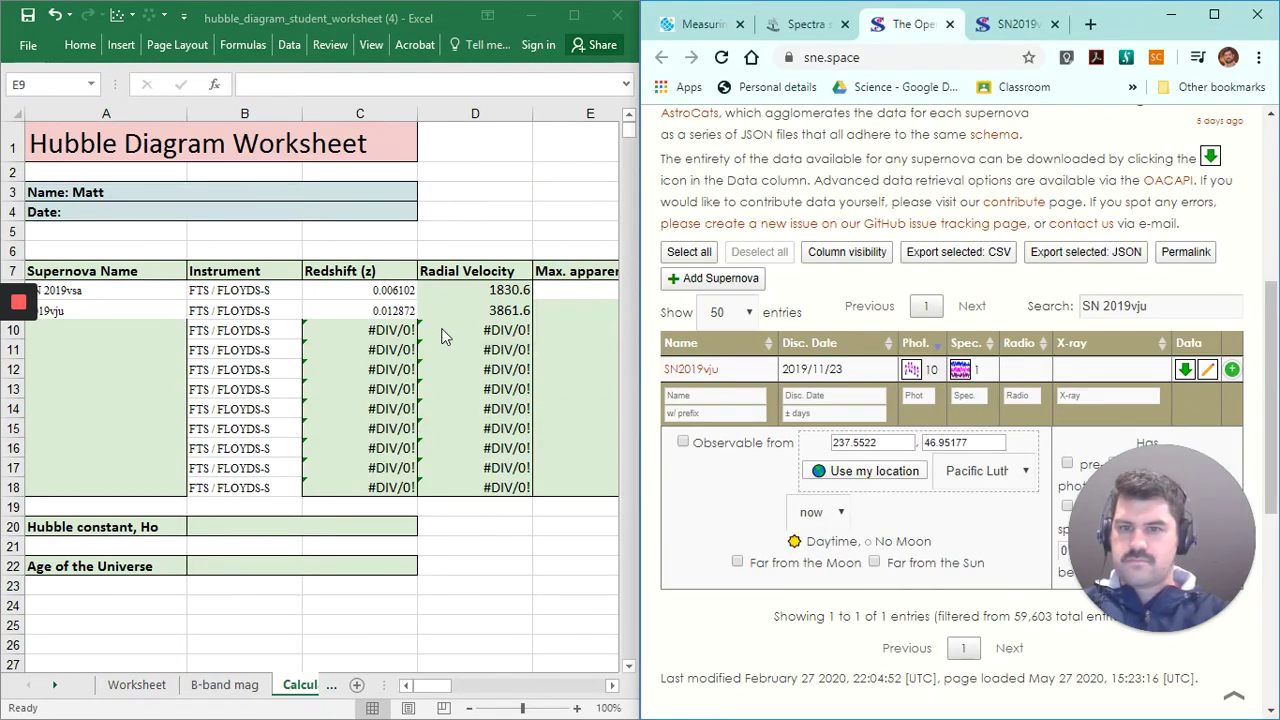
click(546, 312)
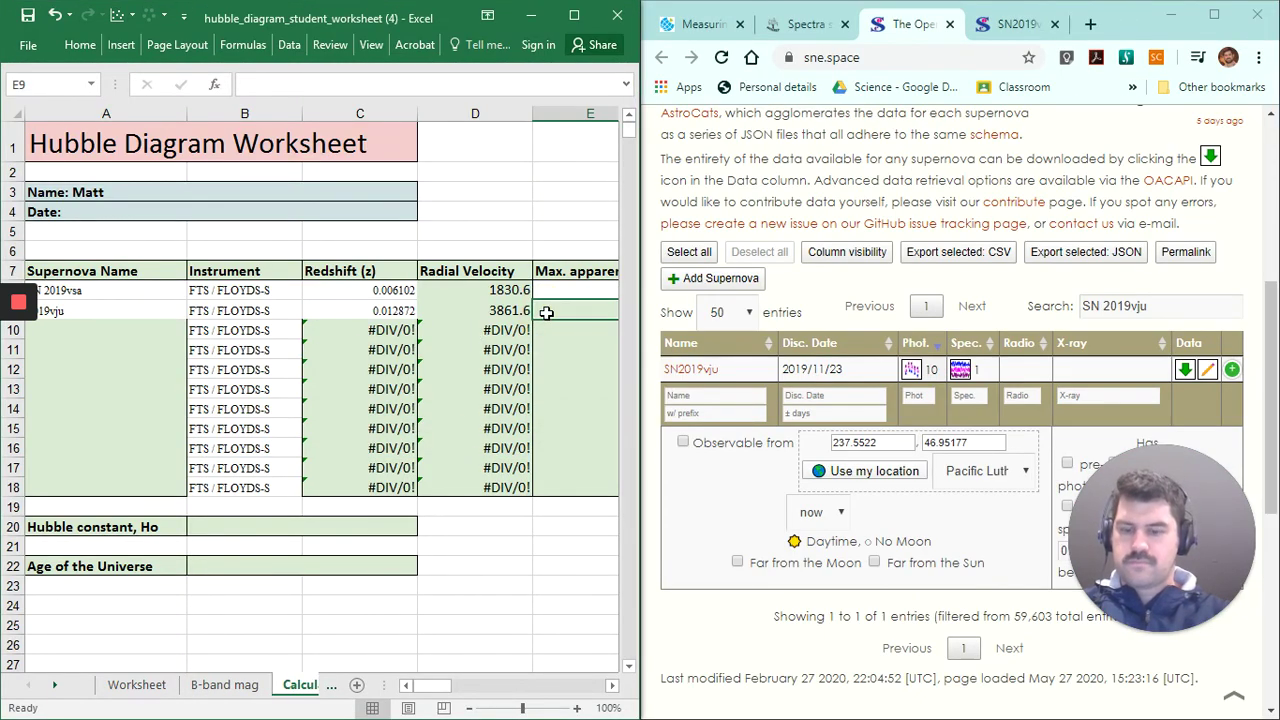
text(16.17)
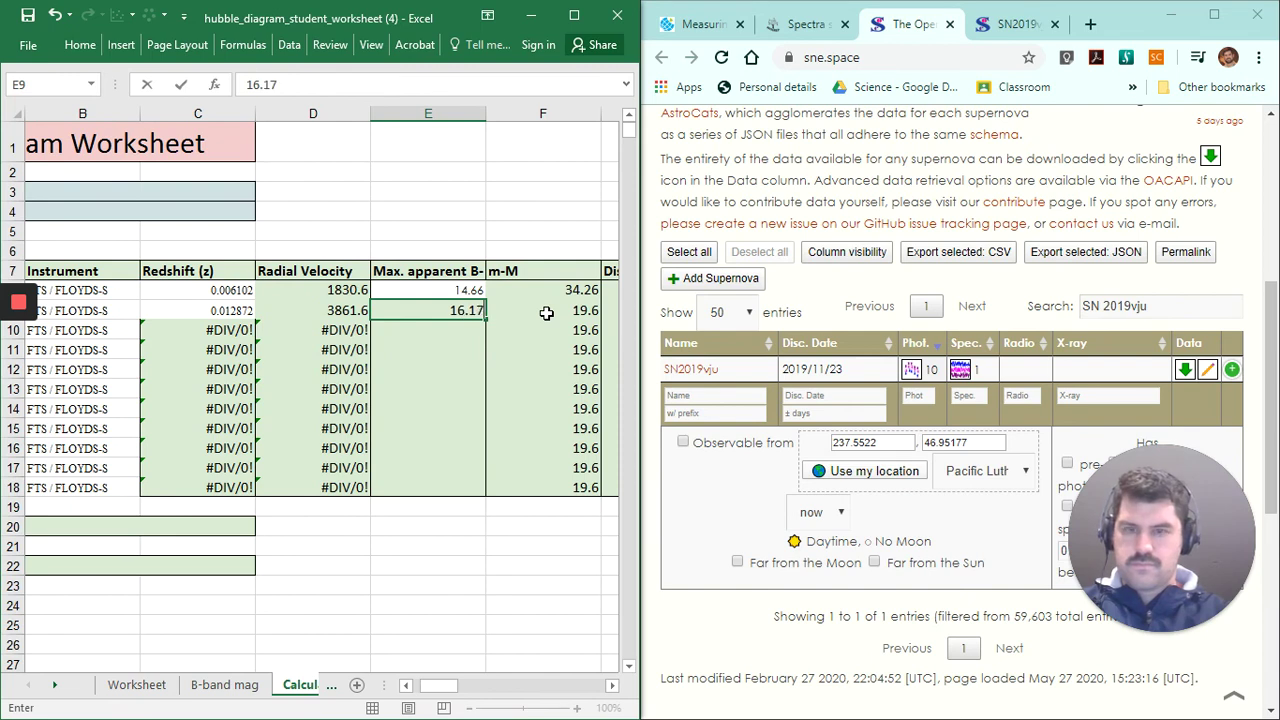
key(Return)
click(421, 312)
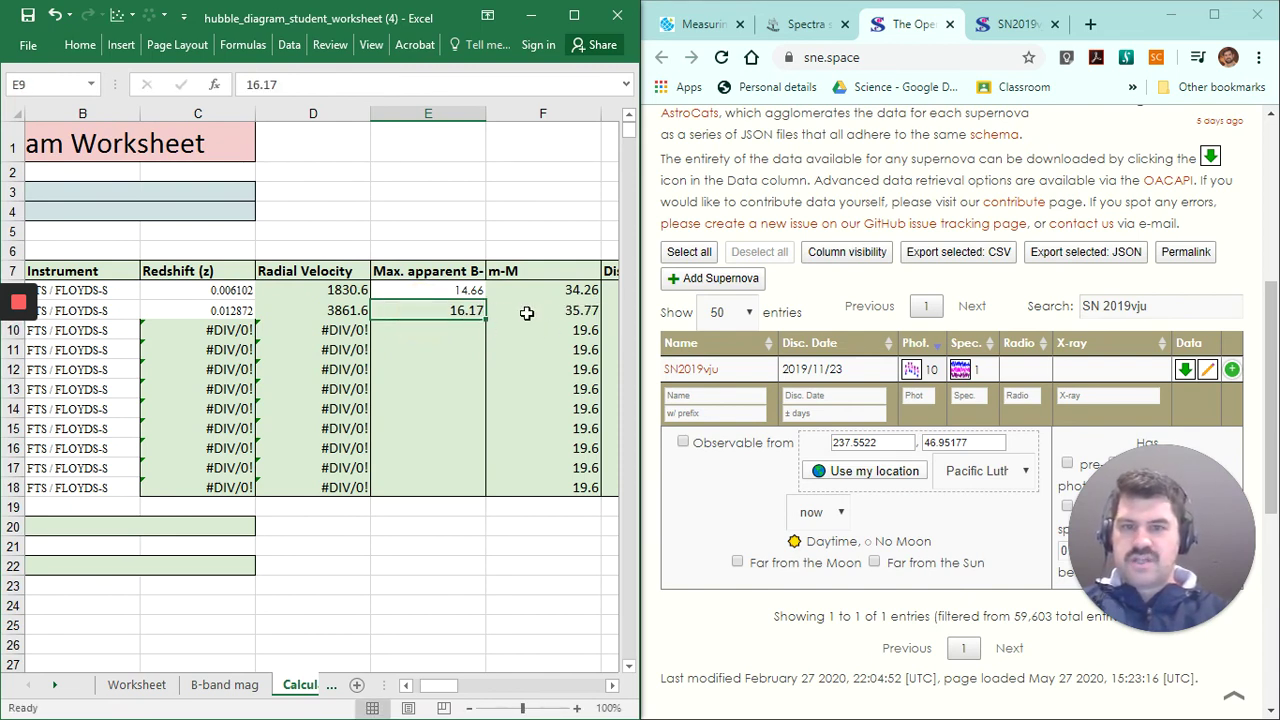
scroll(526, 313, right, 2)
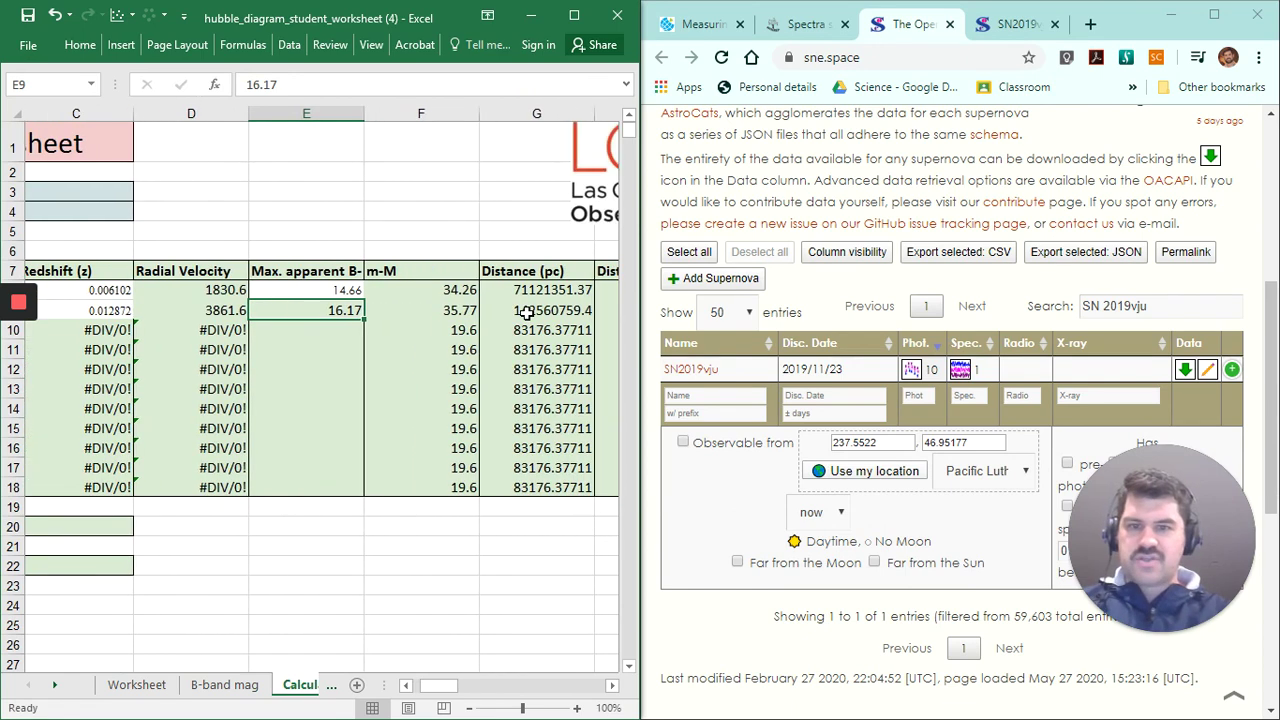
click(526, 312)
click(513, 290)
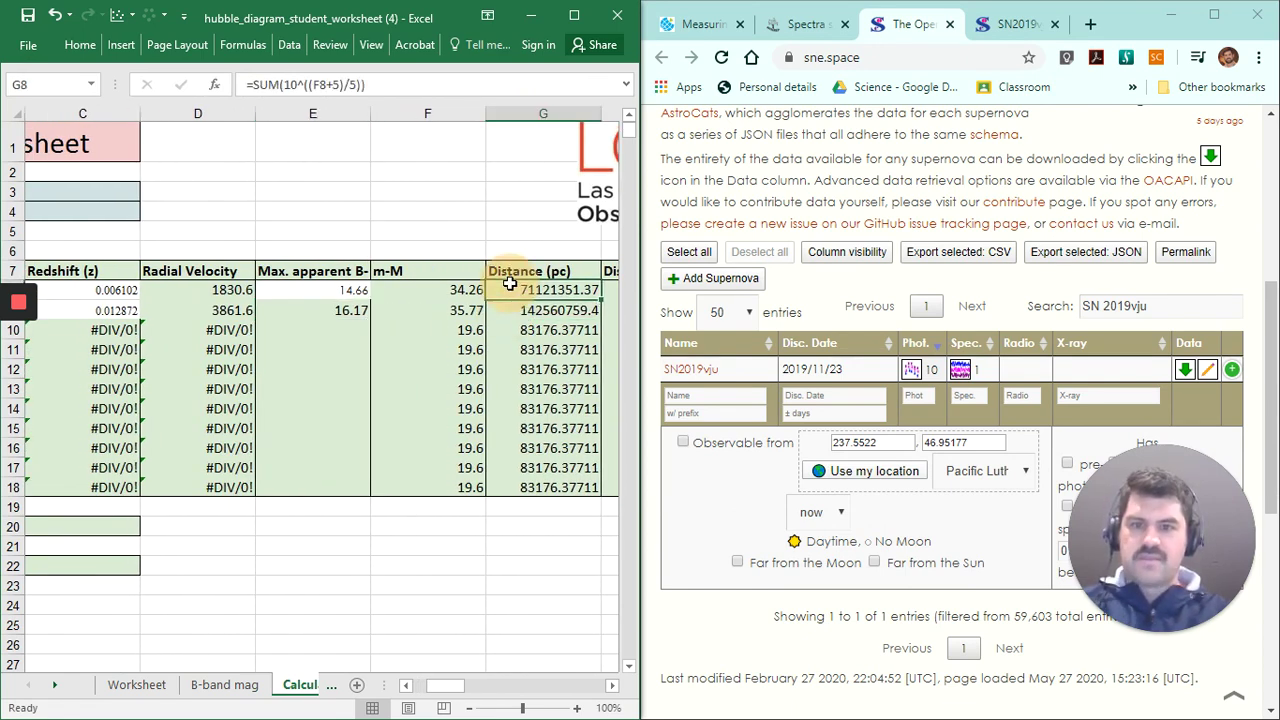
scroll(335, 305, left, 4)
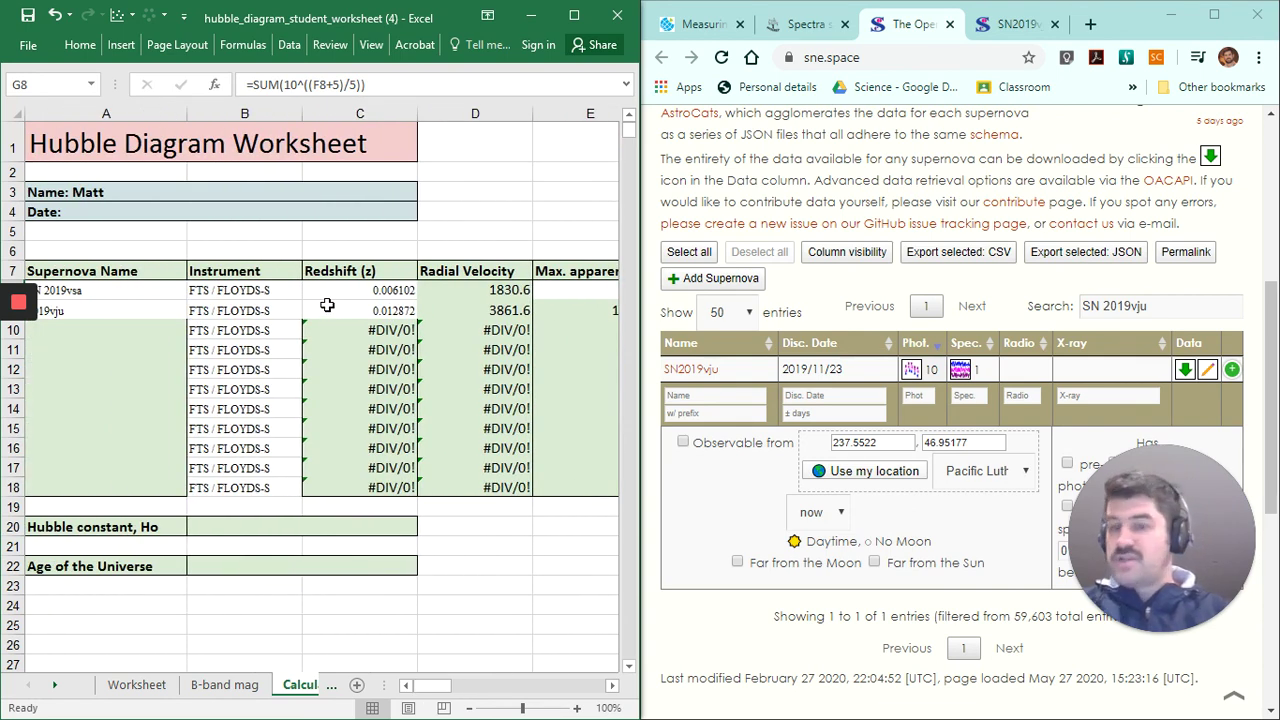